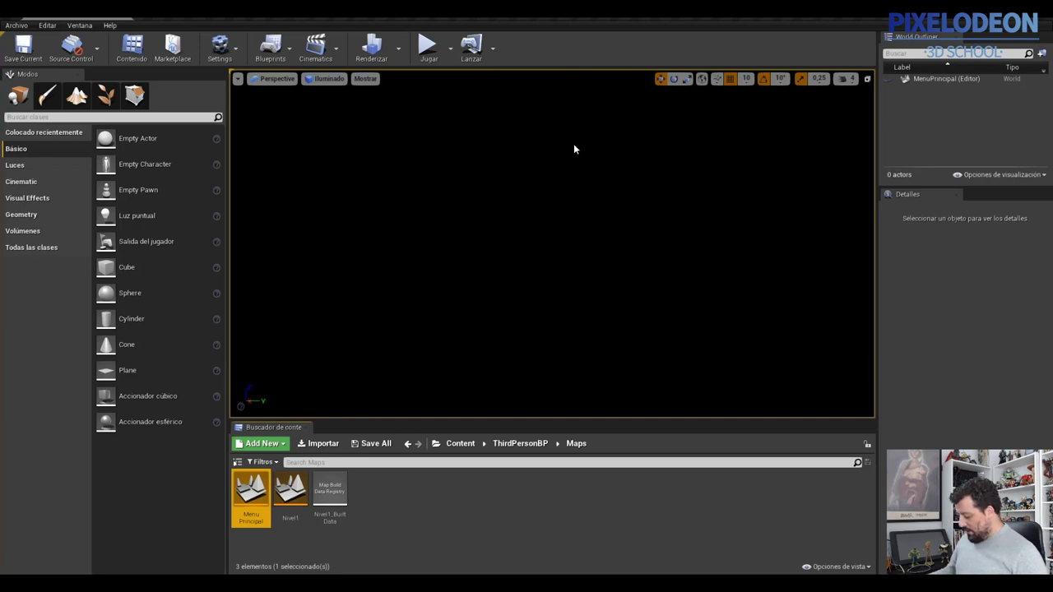
pyautogui.click(428, 47)
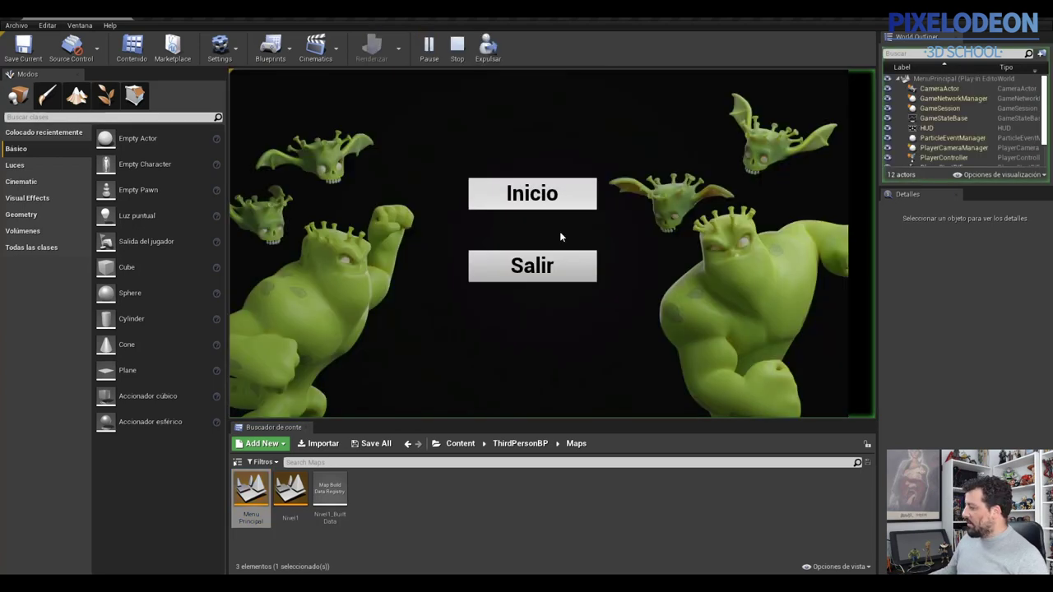
pyautogui.click(533, 194)
pyautogui.press('Escape')
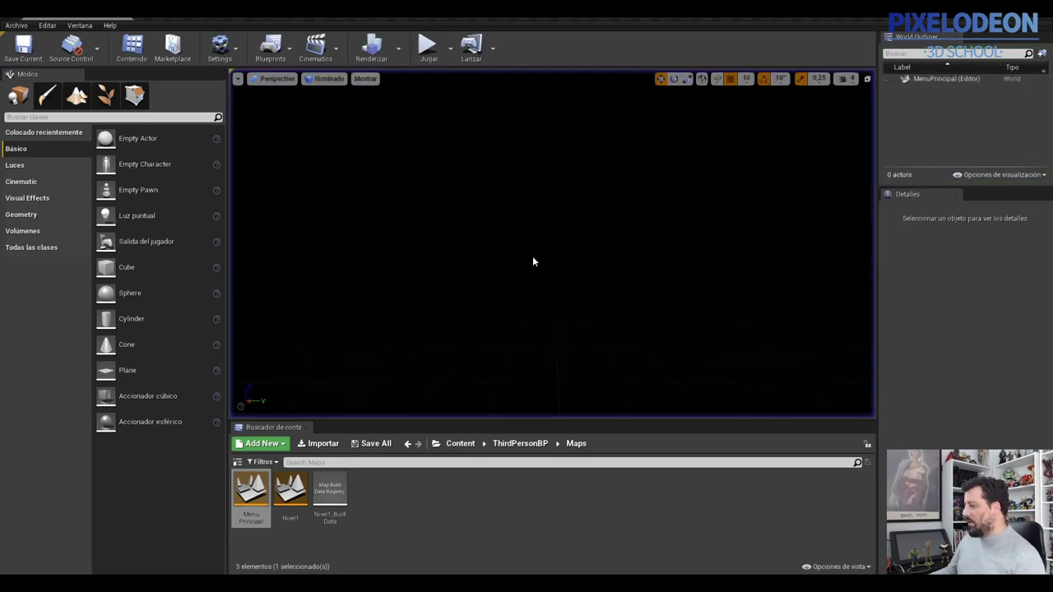
pyautogui.click(423, 53)
pyautogui.click(514, 270)
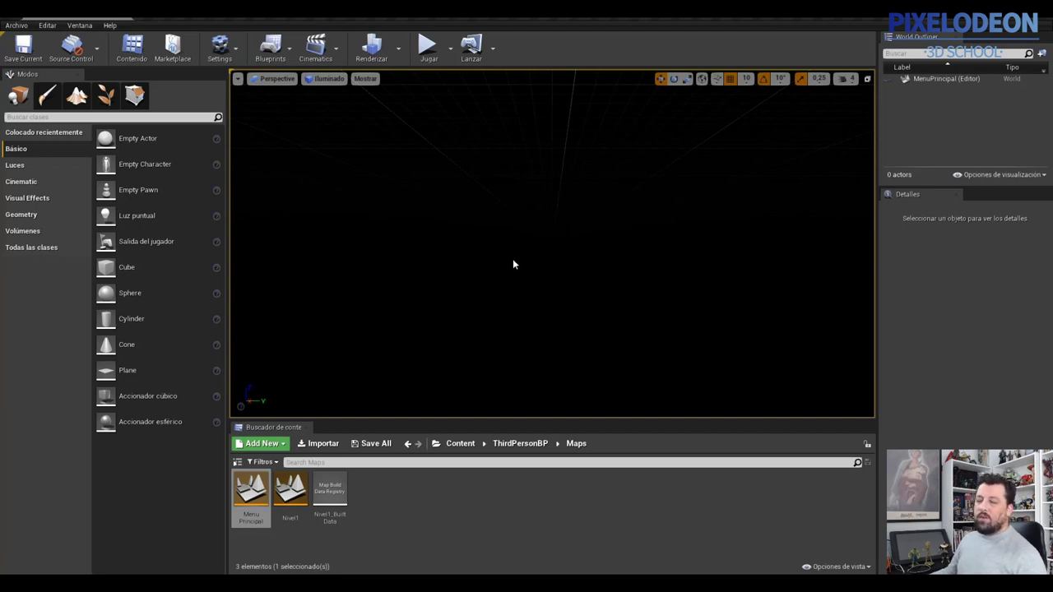
pyautogui.click(427, 47)
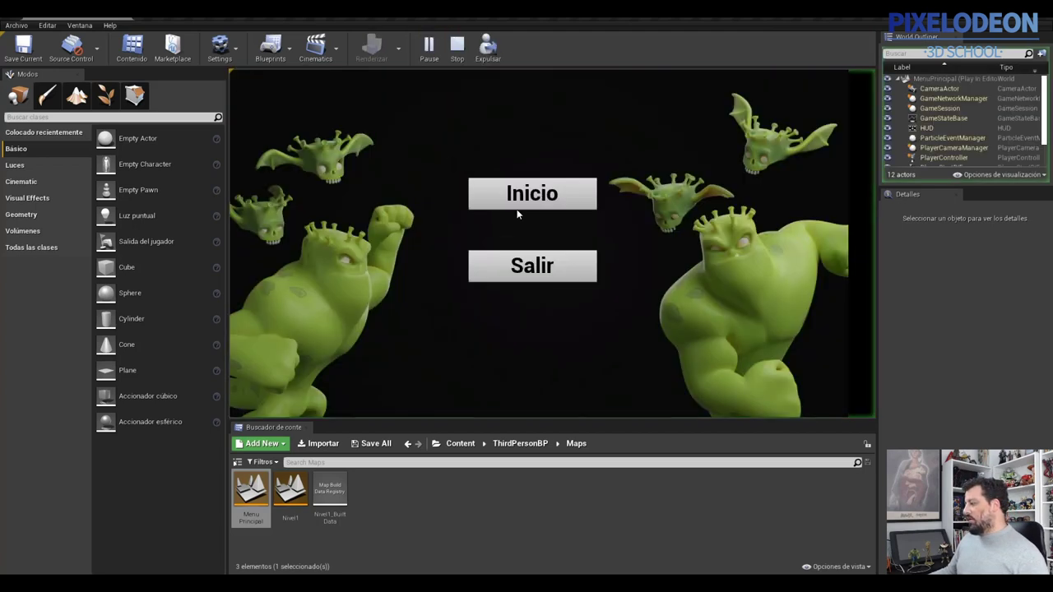
pyautogui.click(518, 202)
pyautogui.click(534, 290)
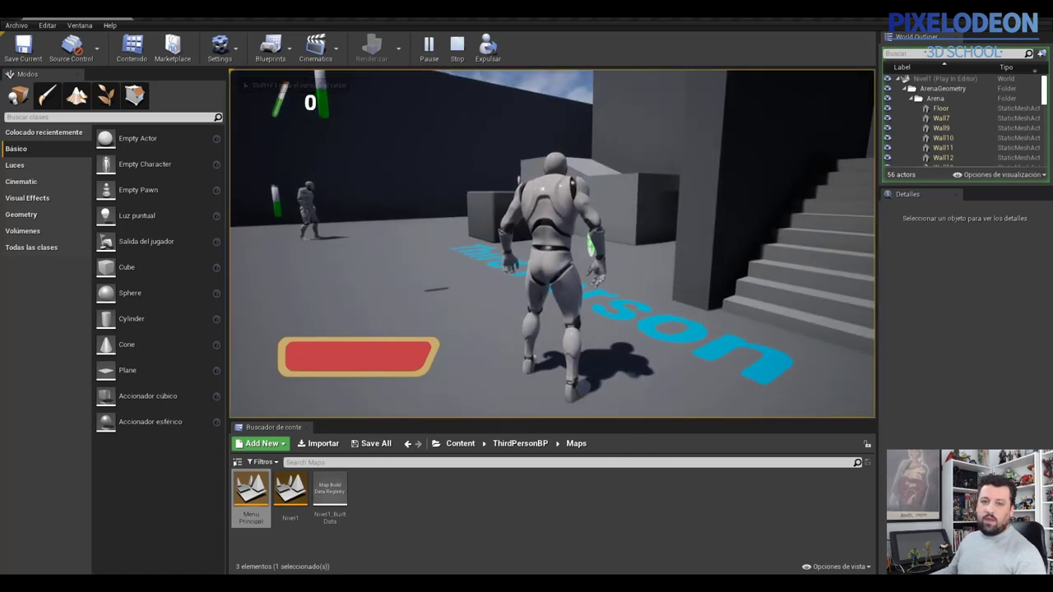
pyautogui.hotkey('shift', 'F1')
pyautogui.press('Escape')
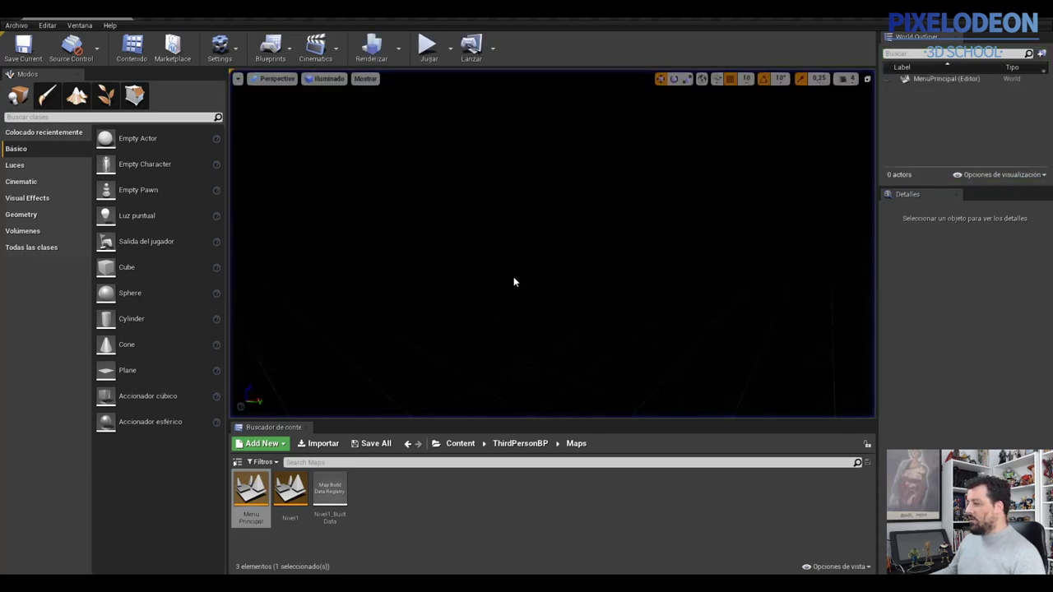
pyautogui.click(564, 277)
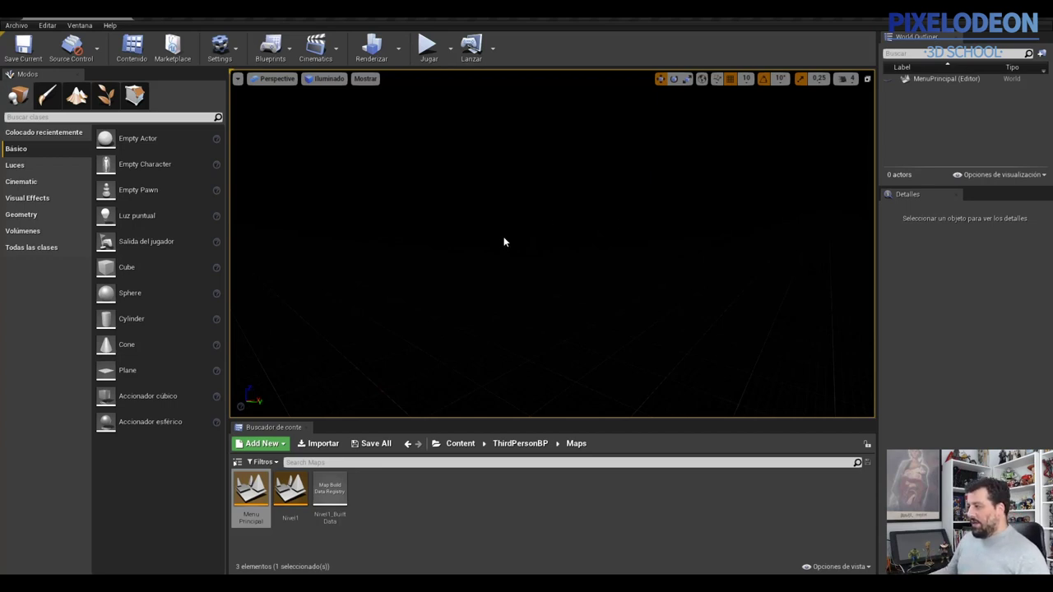
pyautogui.doubleClick(289, 491)
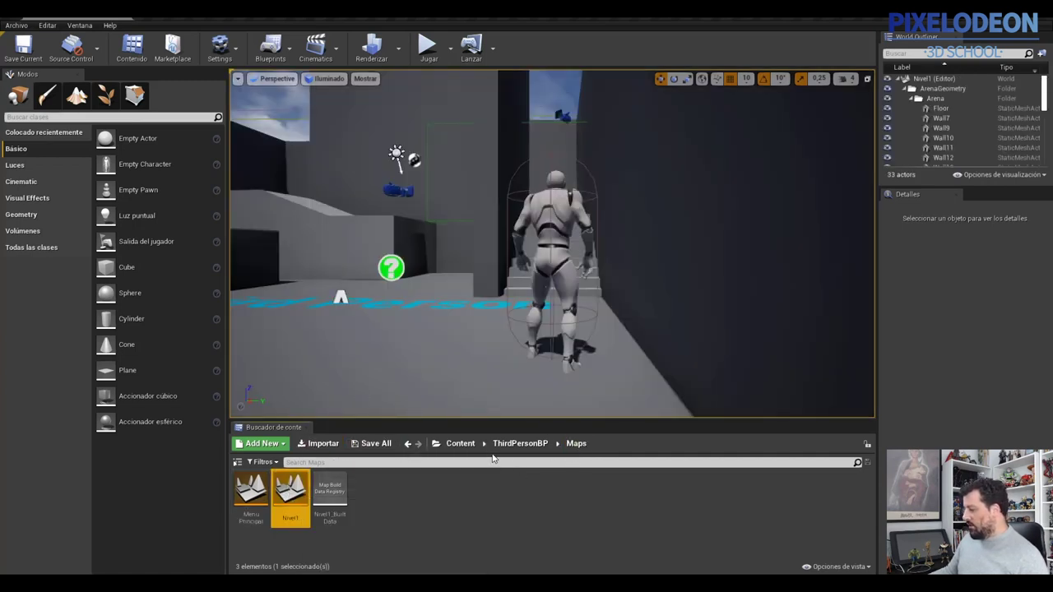
# - Navigate the Content Browser to the ThirdPersonBP > Blueprints folder
pyautogui.click(518, 443)
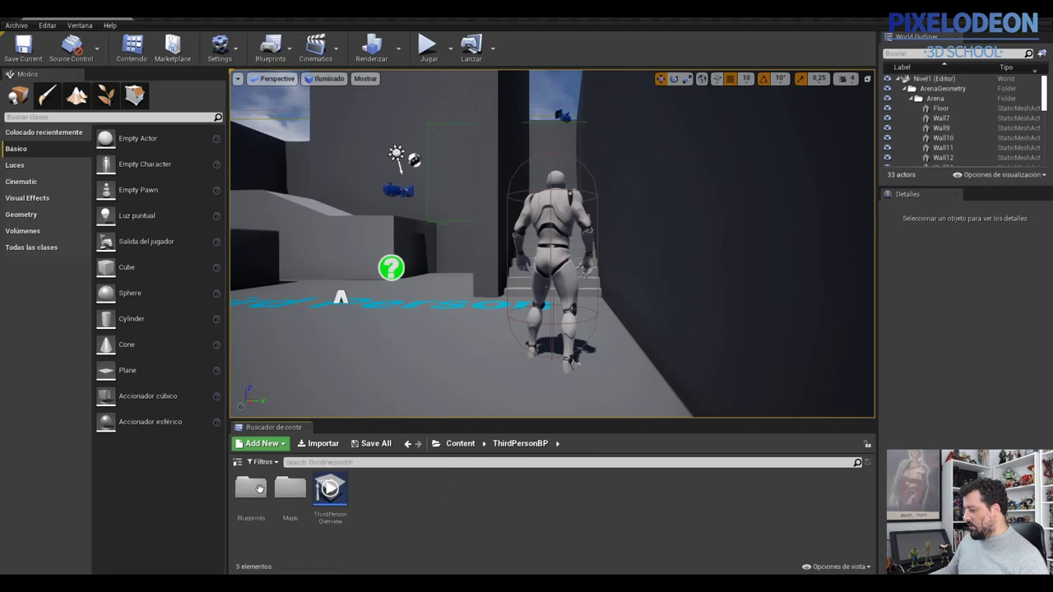
pyautogui.doubleClick(290, 491)
pyautogui.click(520, 443)
pyautogui.doubleClick(253, 494)
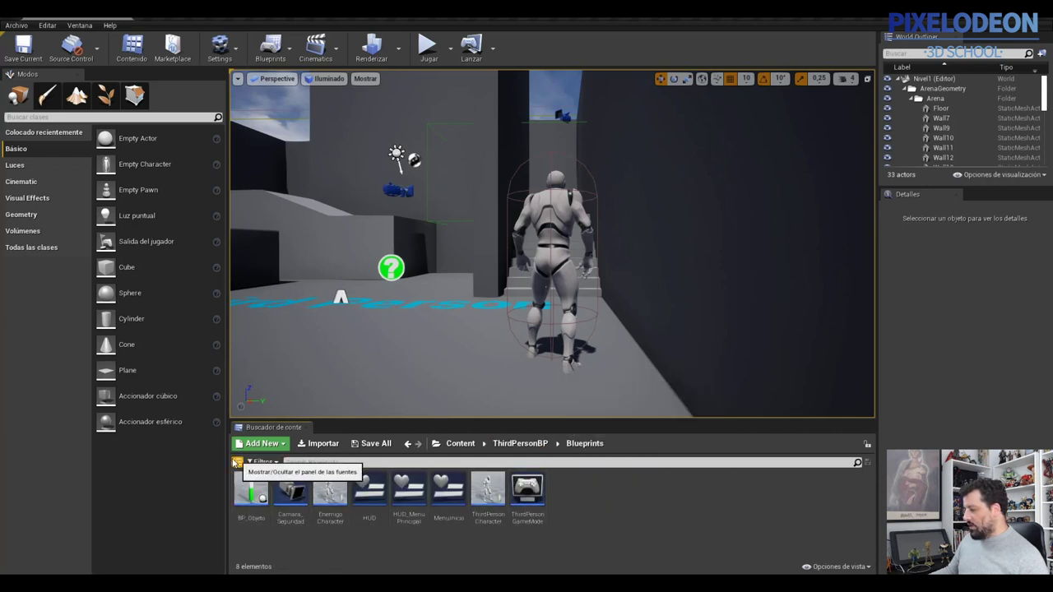
pyautogui.moveTo(230, 461); pyautogui.dragTo(167, 460)
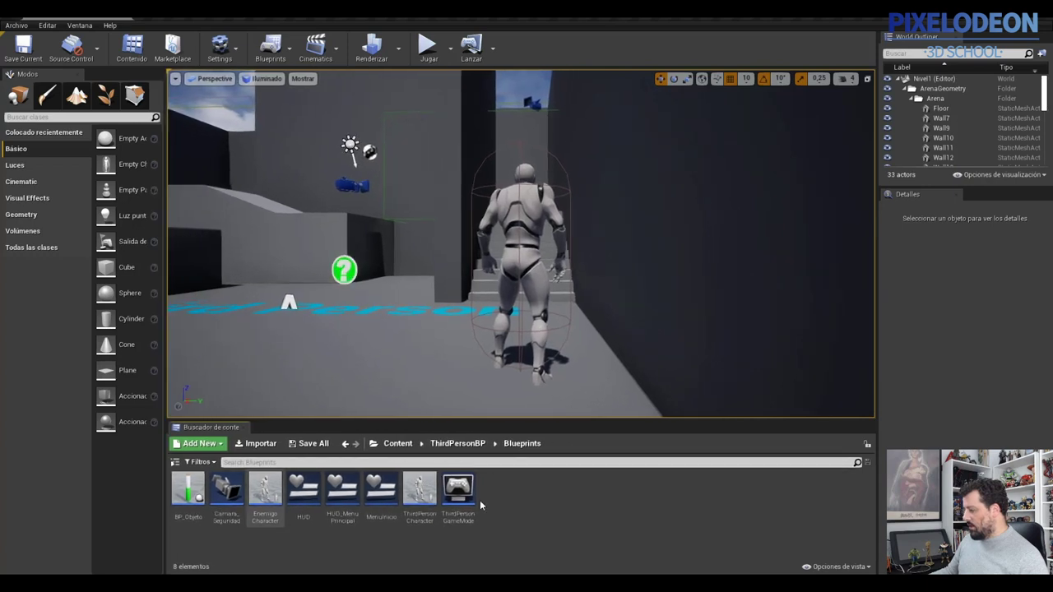
# - Create a Widget Blueprint named HUD_Pausa there and open it for editing
pyautogui.rightClick(539, 493)
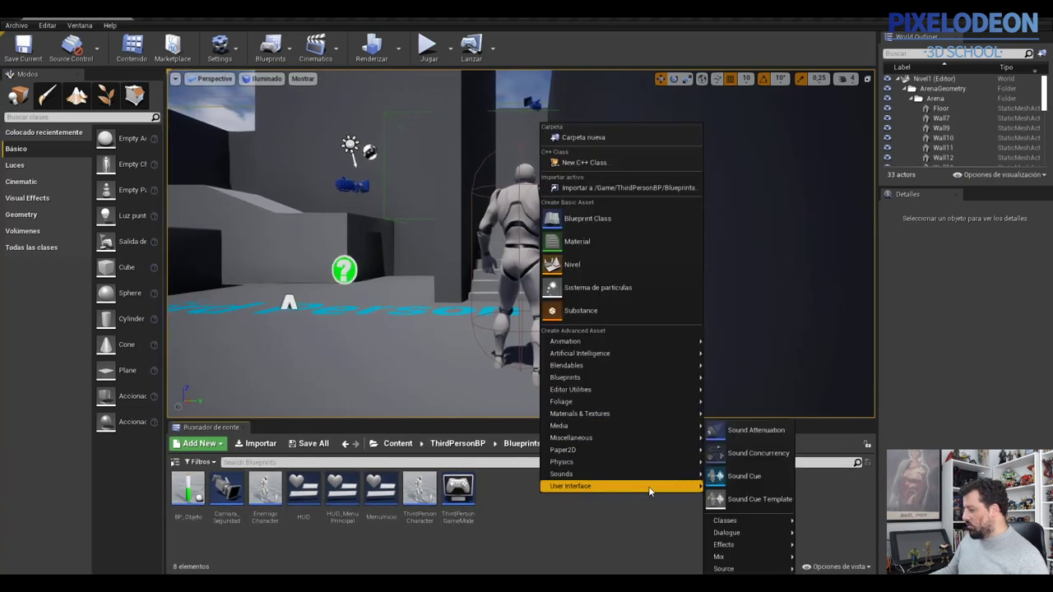
pyautogui.moveTo(650, 491)
pyautogui.click(749, 492)
pyautogui.write('HU')
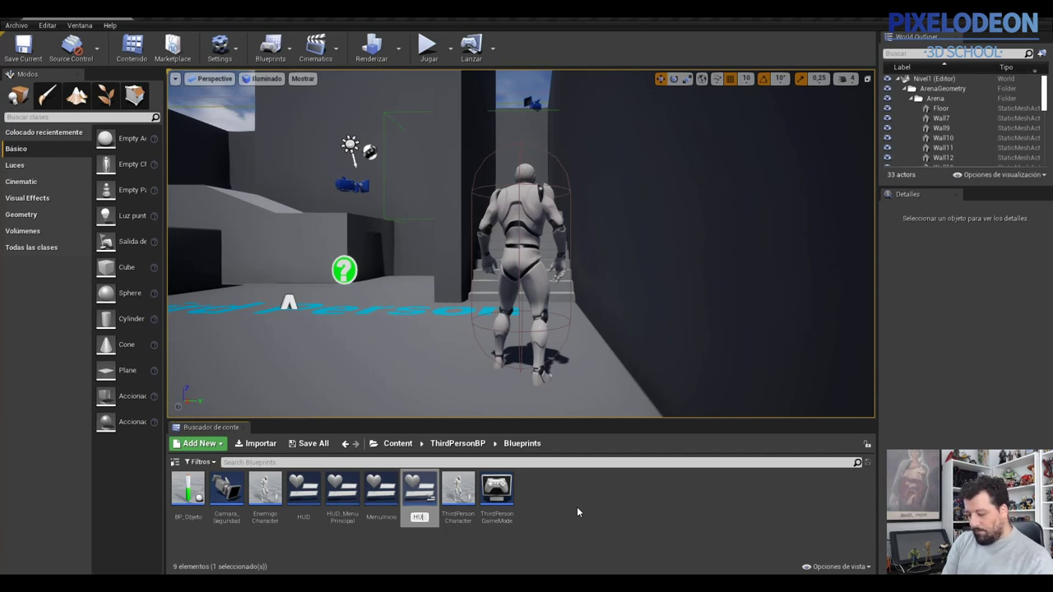
pyautogui.write('D_Pausa')
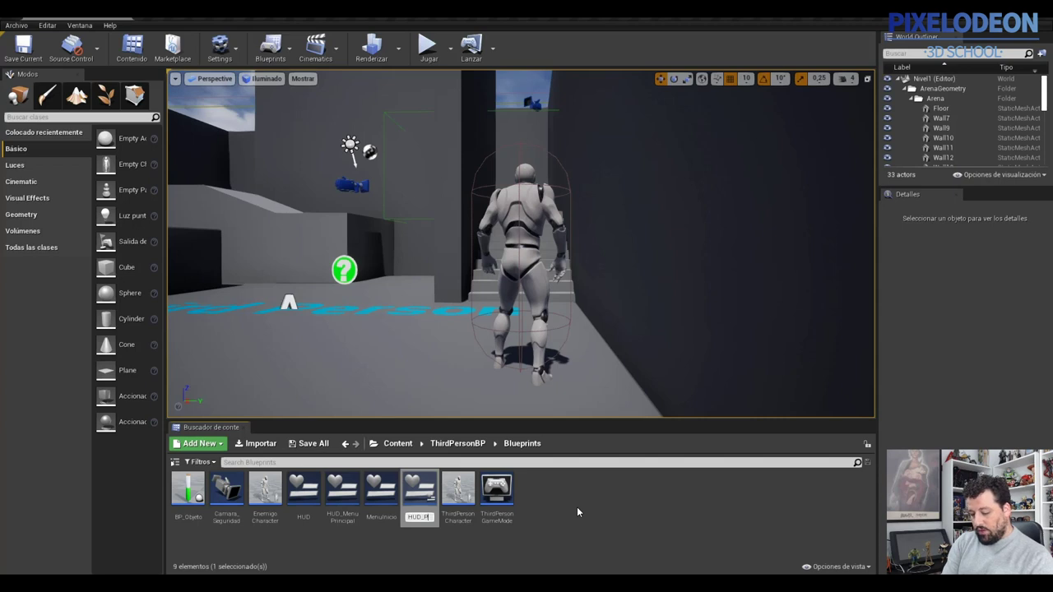
pyautogui.press('Return')
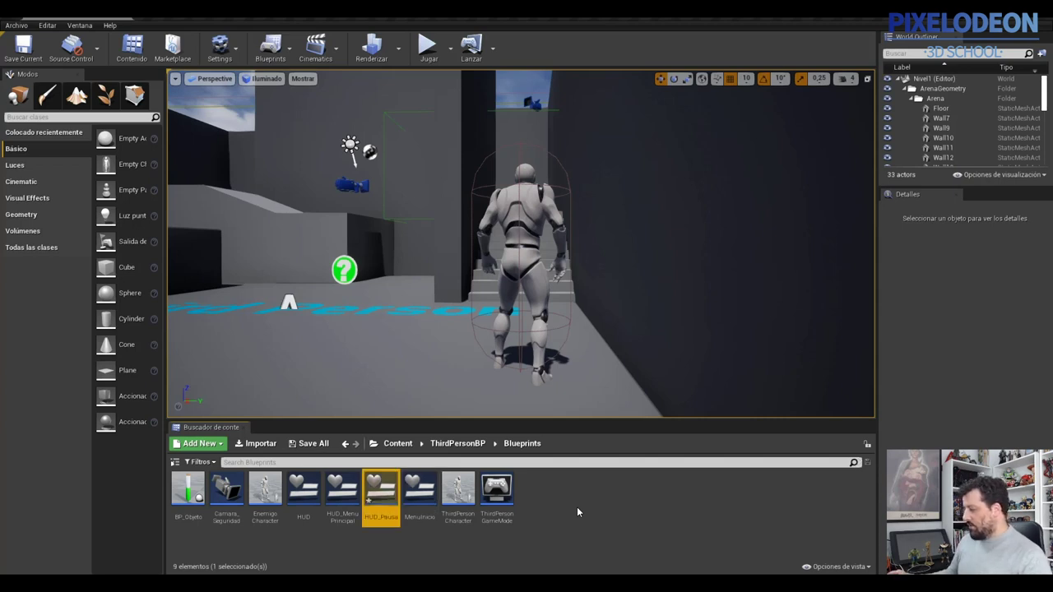
pyautogui.doubleClick(398, 498)
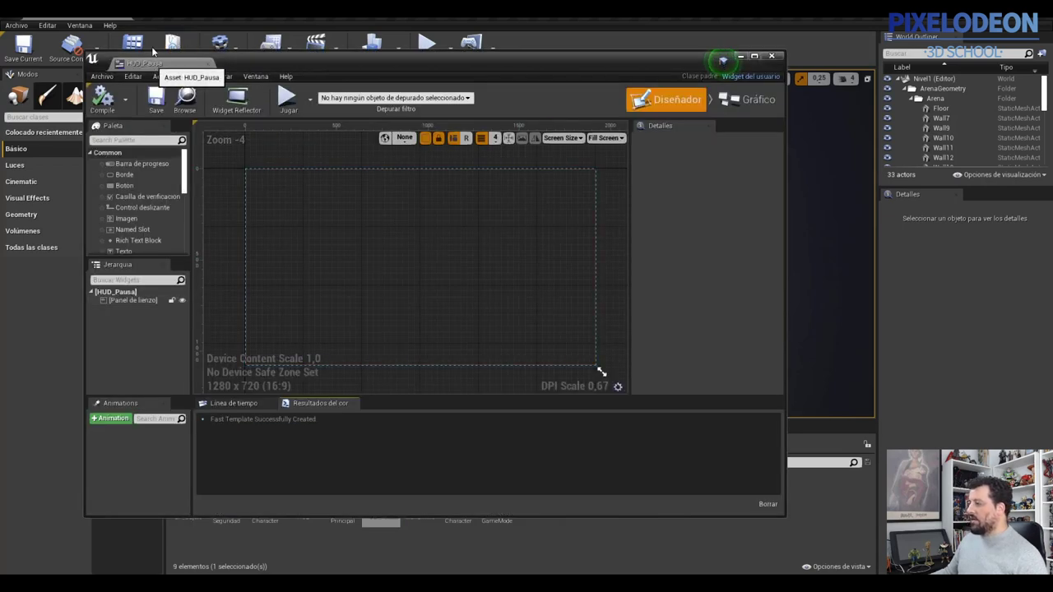
# - Maximize the widget editor and place a button from the Palette onto the canvas
pyautogui.doubleClick(152, 52)
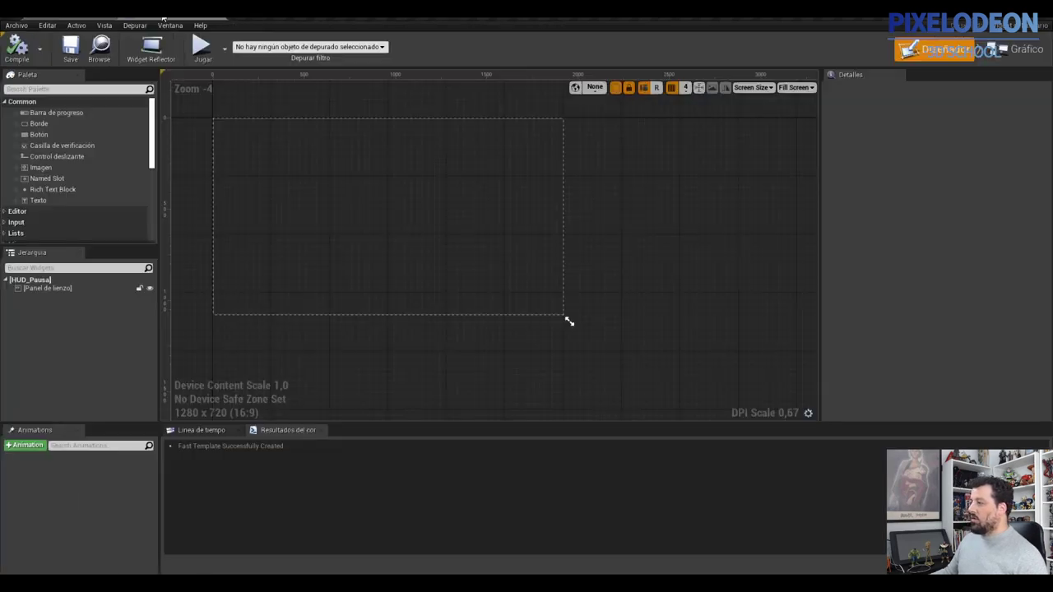
pyautogui.scroll(2, 327, 239)
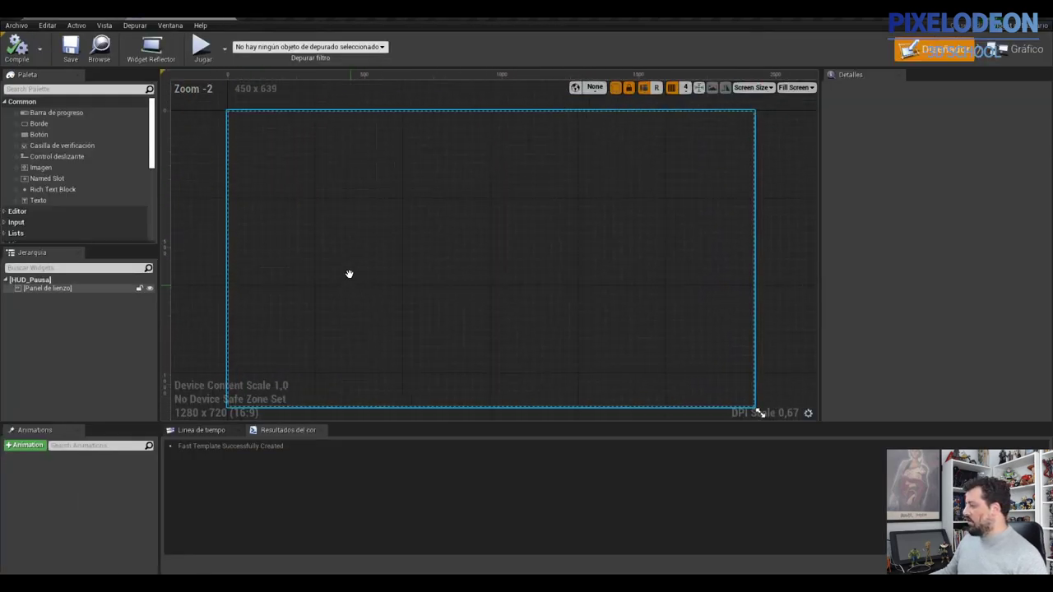
pyautogui.click(215, 218)
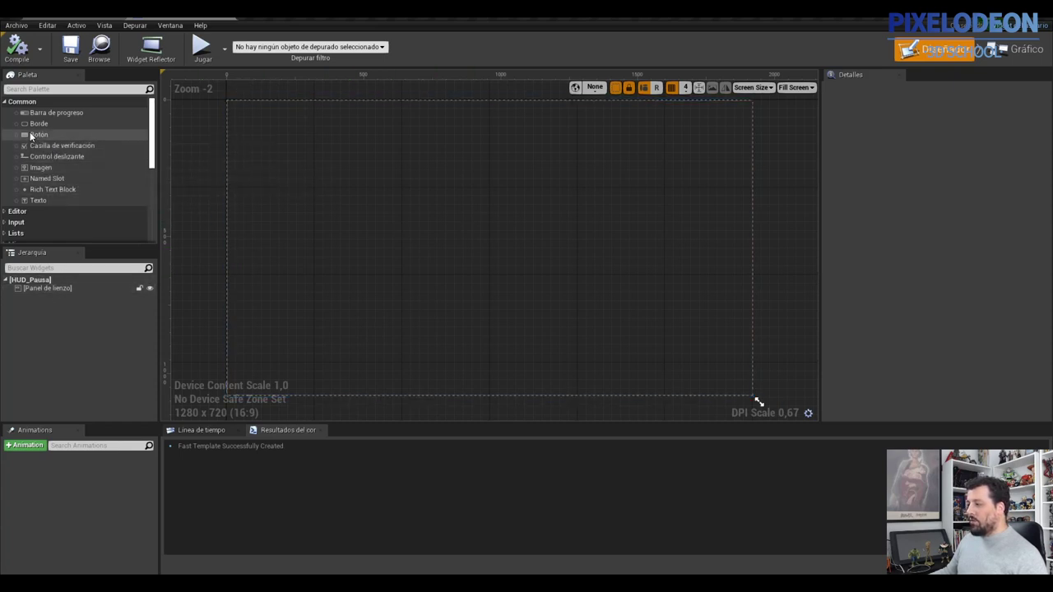
pyautogui.moveTo(38, 135); pyautogui.dragTo(47, 287)
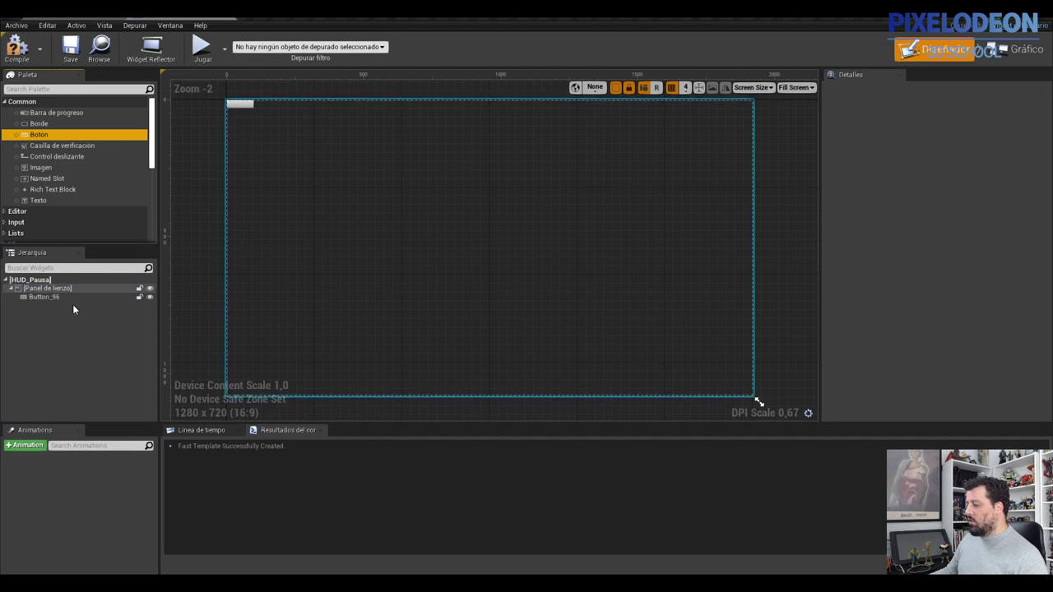
pyautogui.click(53, 296)
# - Size the button 400 × 100 and move it near the canvas centre
pyautogui.click(926, 177)
pyautogui.write('400')
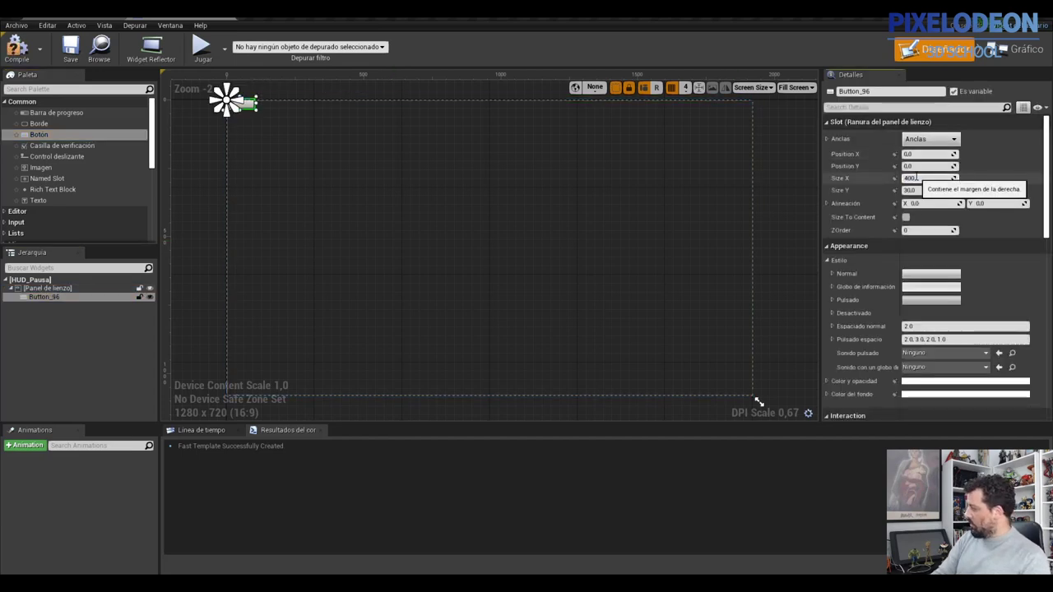
pyautogui.press('Tab')
pyautogui.write('1')
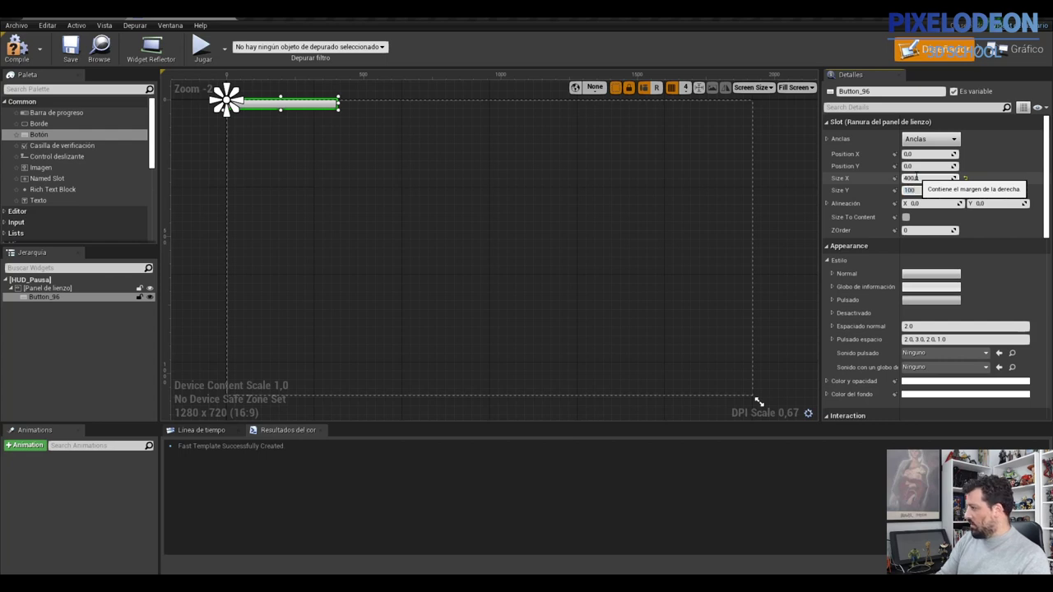
pyautogui.press('Return')
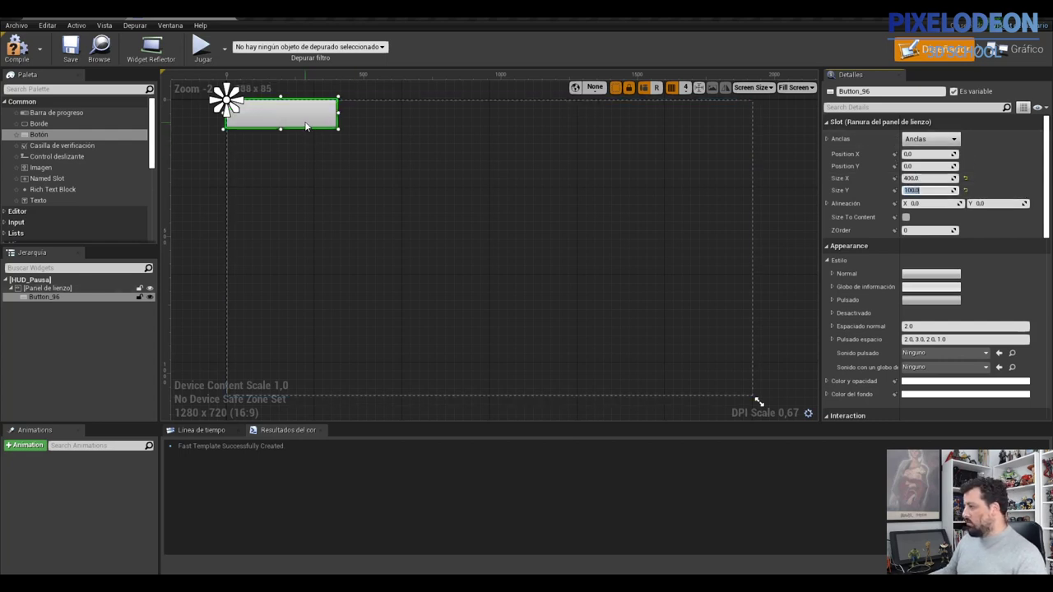
pyautogui.moveTo(305, 126); pyautogui.dragTo(506, 213)
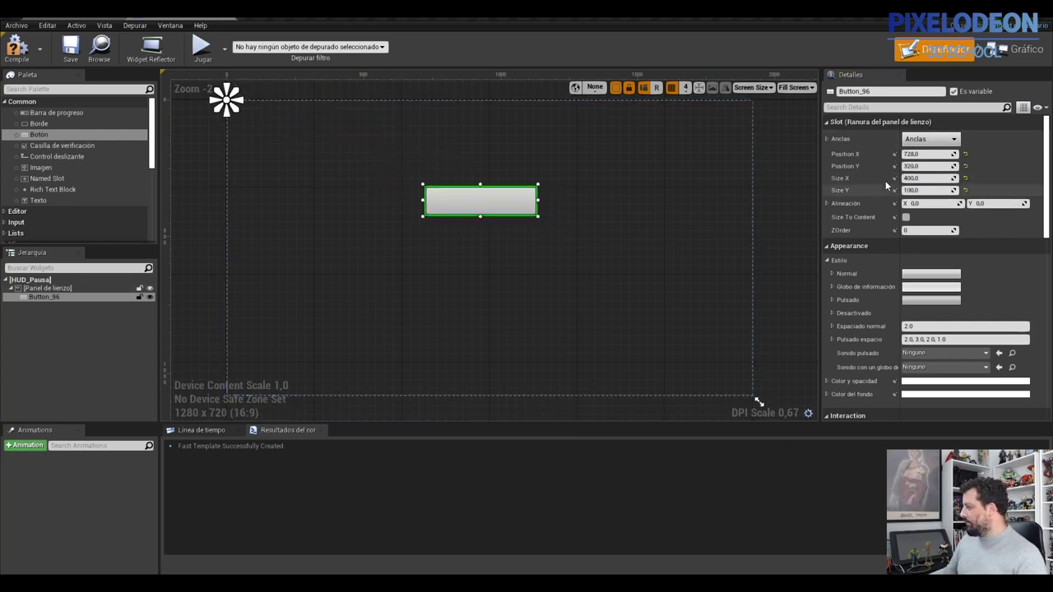
pyautogui.moveTo(499, 203); pyautogui.dragTo(505, 212)
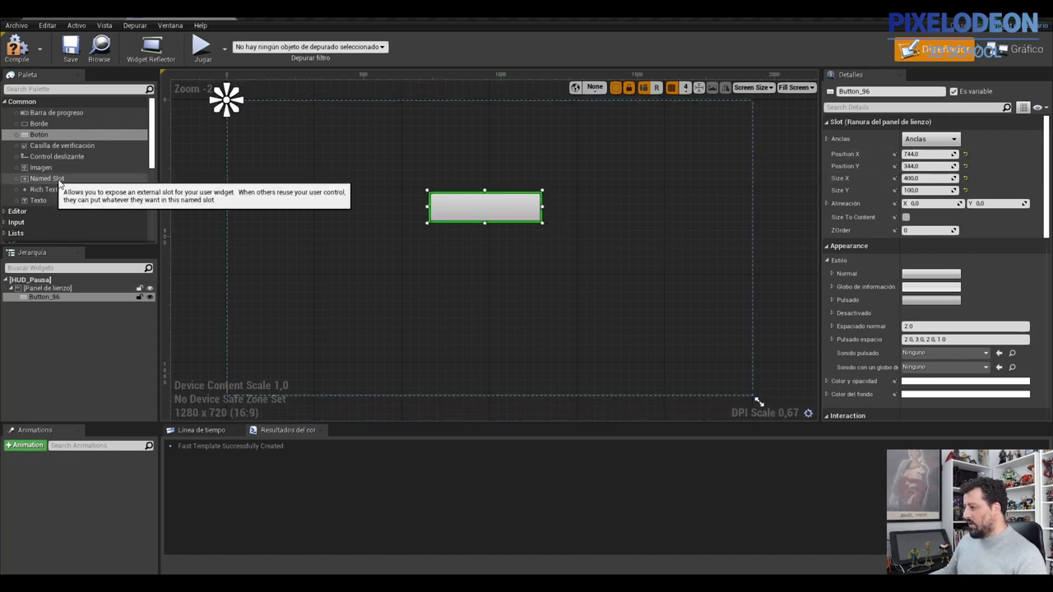
pyautogui.click(884, 91)
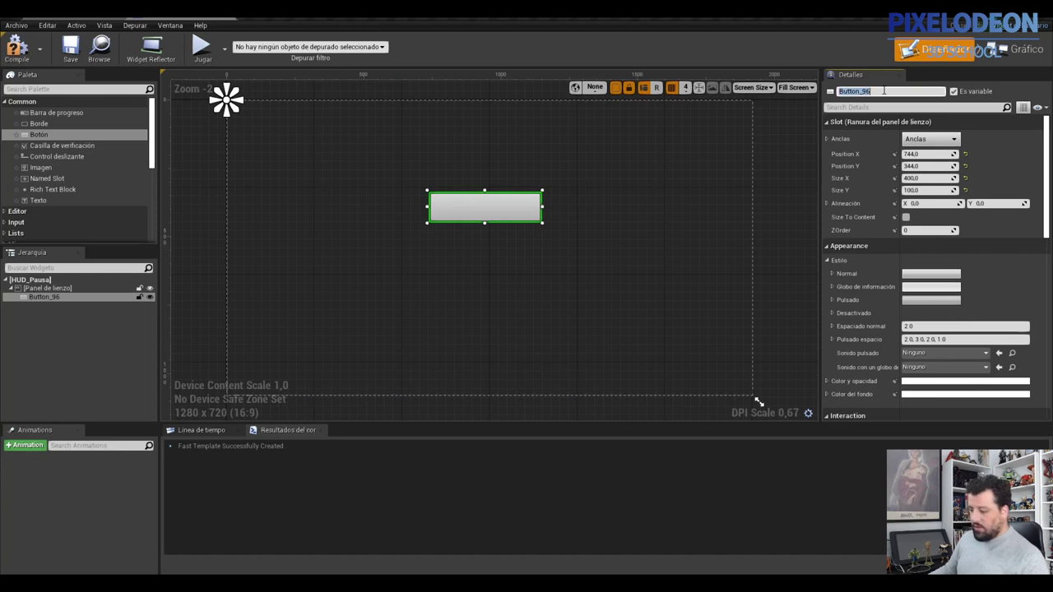
pyautogui.write('Con')
# - Rename the button Boton_Continuar and add a text block inside it named Continuar
pyautogui.press('BackSpace')
pyautogui.press('BackSpace')
pyautogui.press('BackSpace')
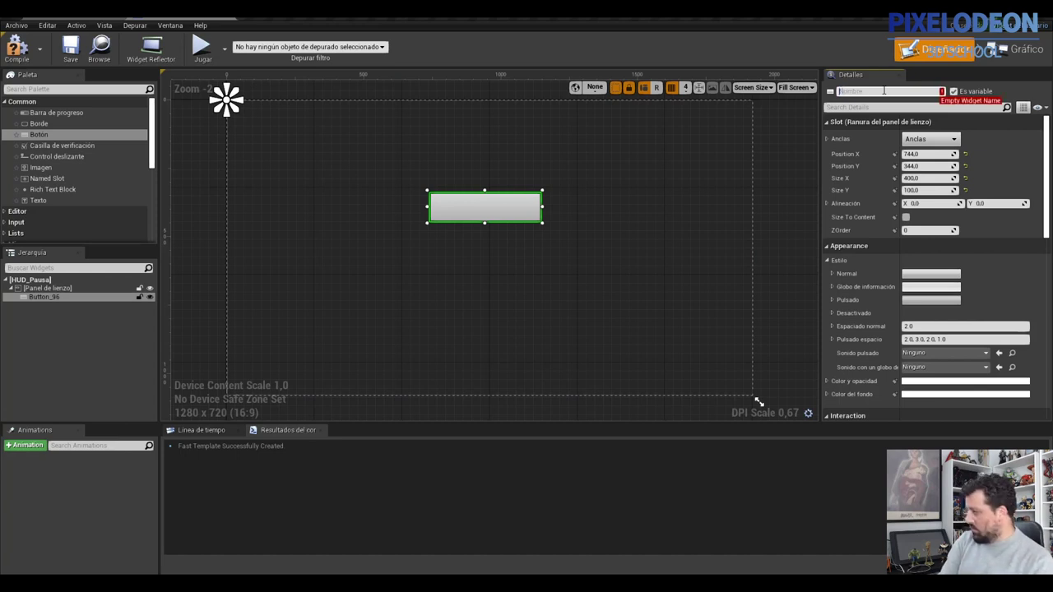
pyautogui.write('Boton_Continu')
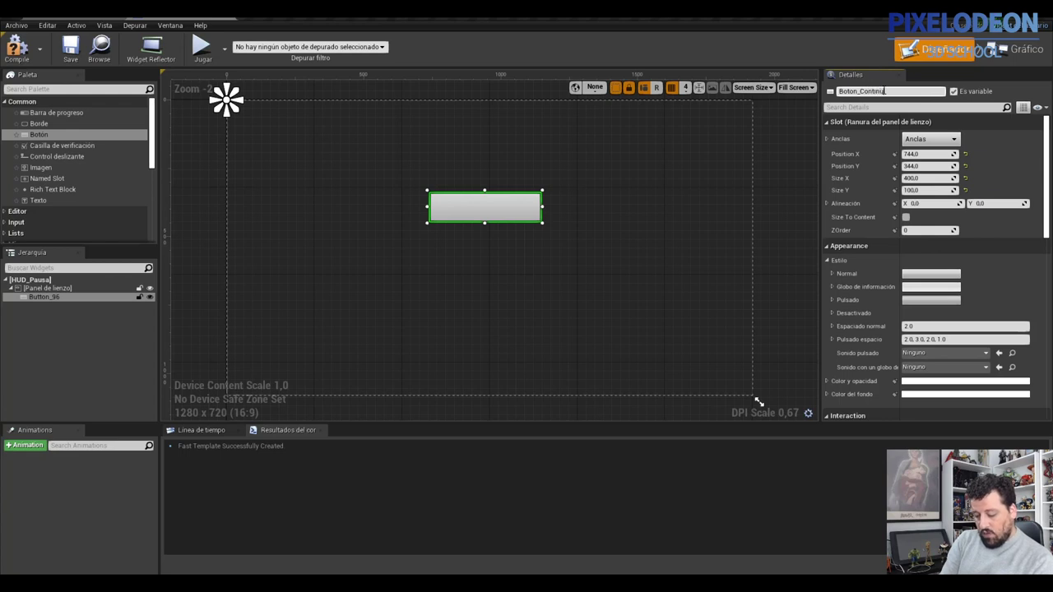
pyautogui.write('ar')
pyautogui.press('Return')
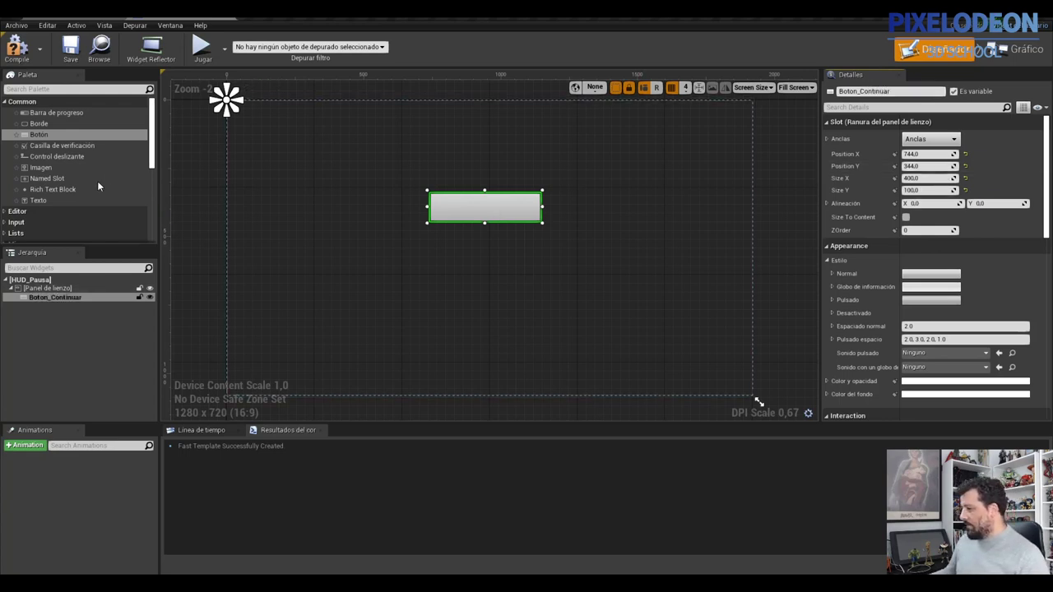
pyautogui.moveTo(36, 200); pyautogui.dragTo(58, 297)
pyautogui.click(64, 306)
pyautogui.click(906, 91)
pyautogui.write('Con')
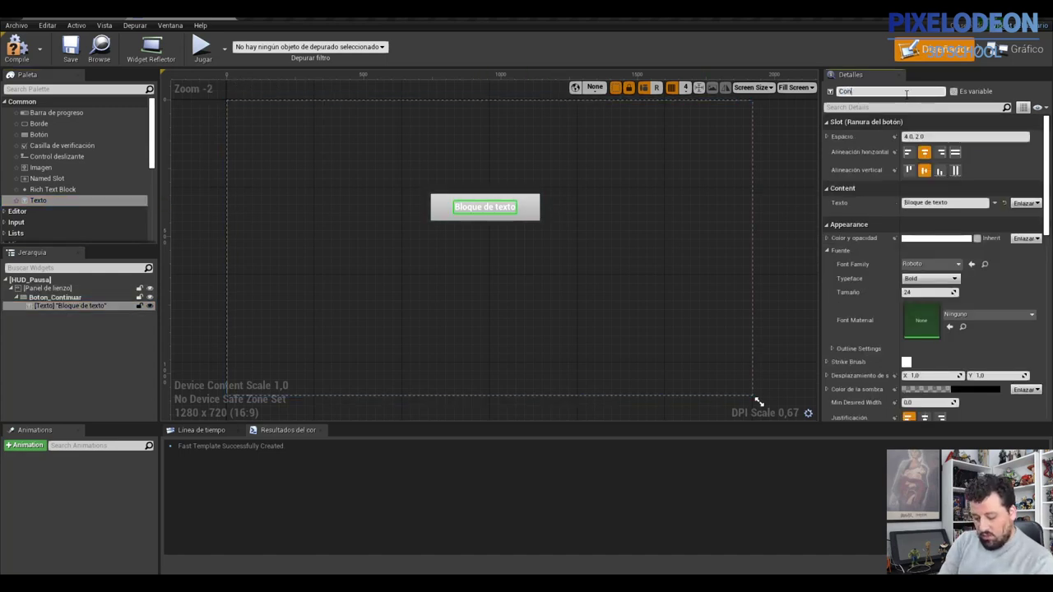
pyautogui.press('Return')
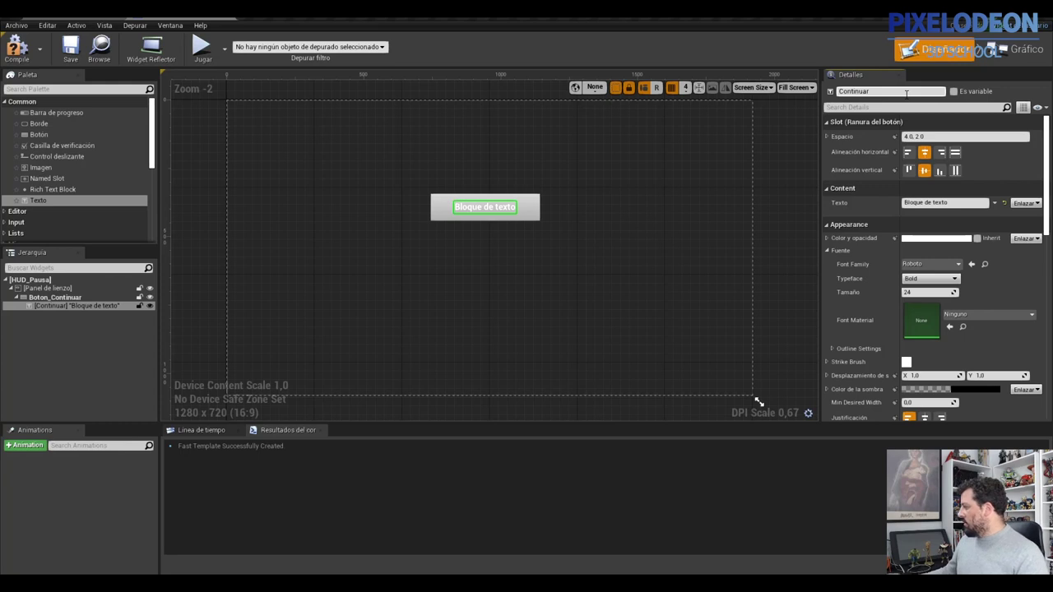
# - Make the label read Continuar in black at size 40, then compile HUD_Pausa
pyautogui.click(938, 203)
pyautogui.write('Continuar')
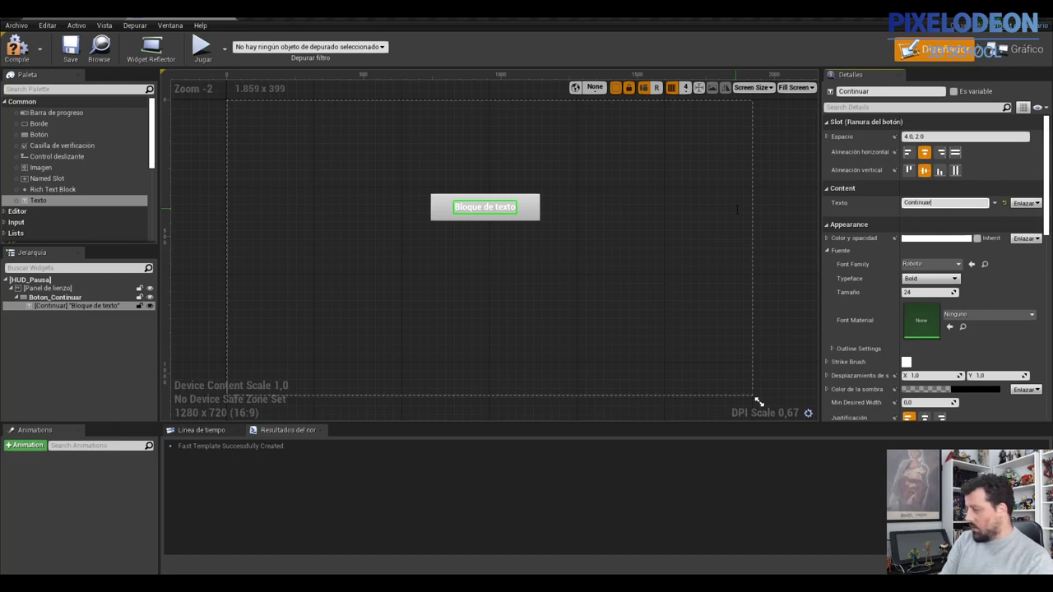
pyautogui.press('Return')
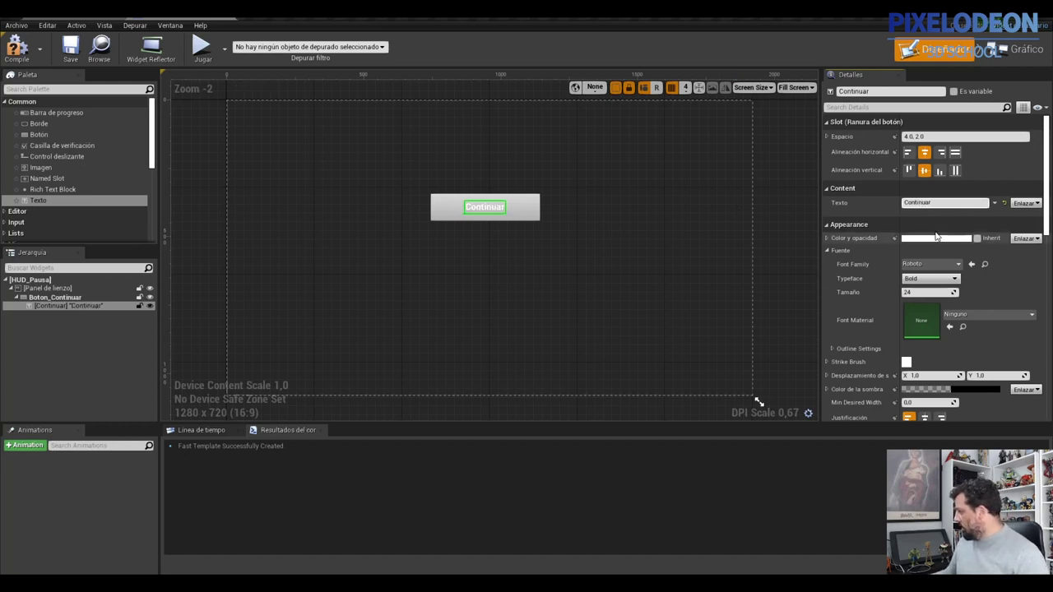
pyautogui.click(935, 240)
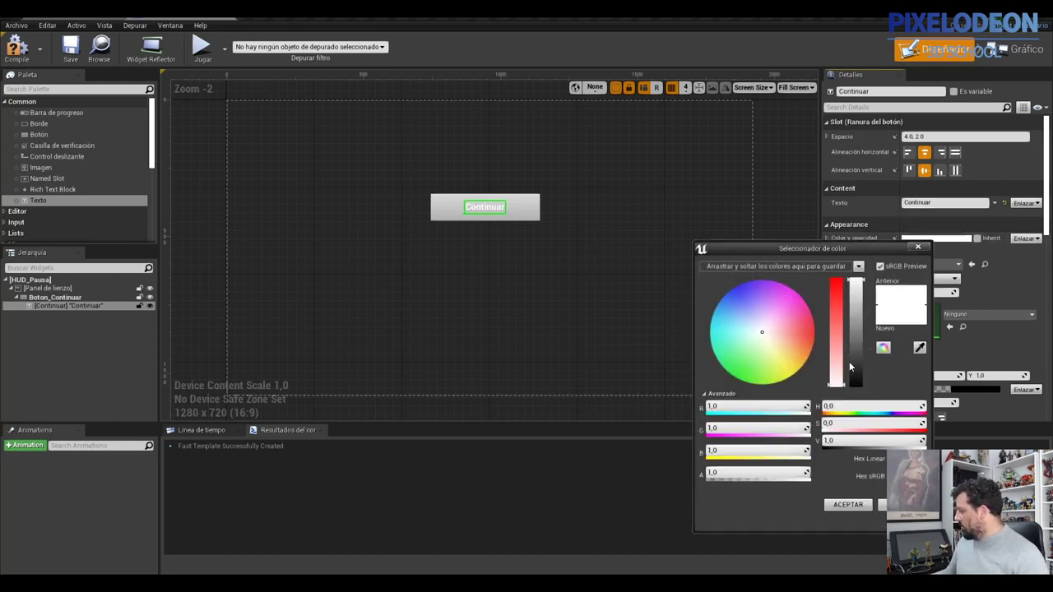
pyautogui.moveTo(850, 368); pyautogui.dragTo(855, 409)
pyautogui.click(856, 507)
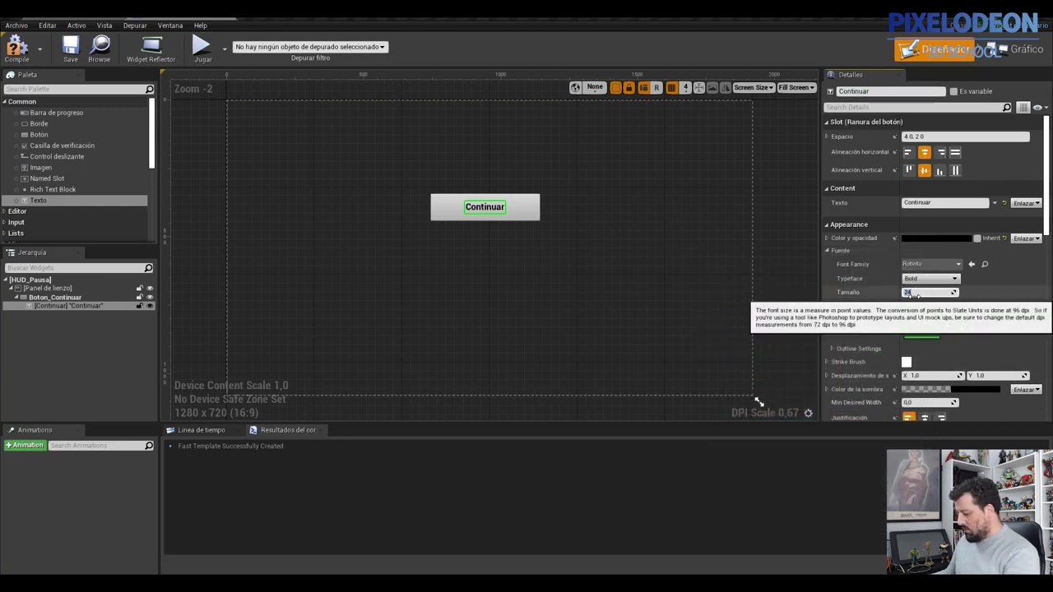
pyautogui.write('40')
pyautogui.press('Return')
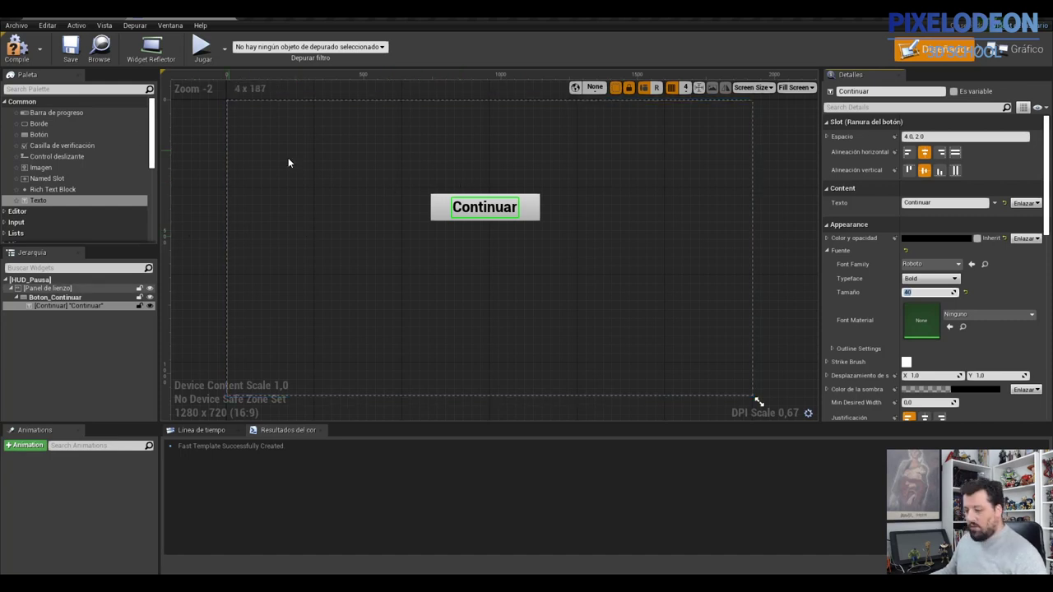
pyautogui.click(16, 47)
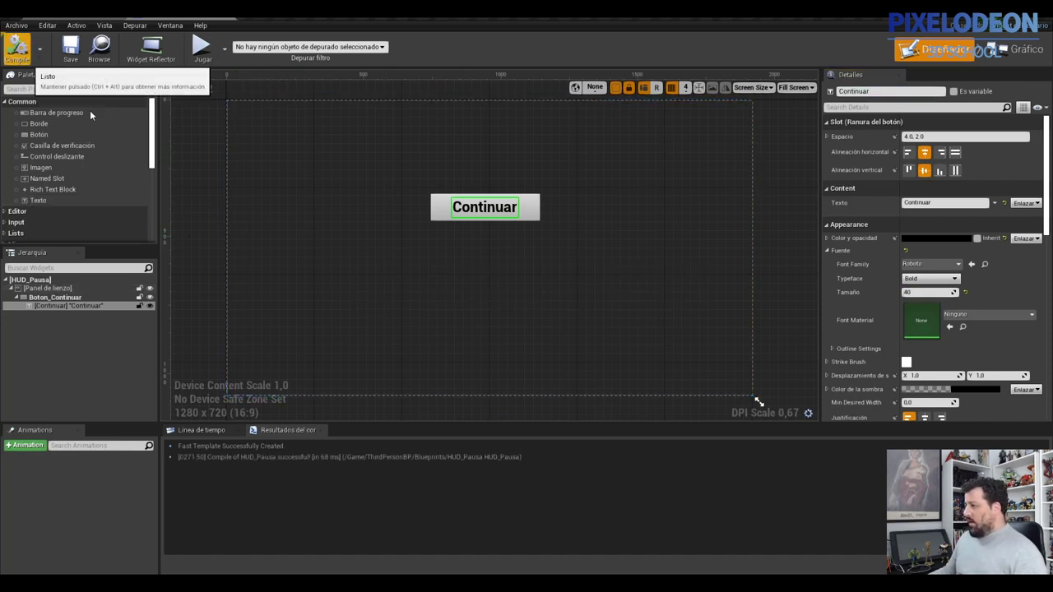
# - Duplicate Boton_Continuar from the Hierarchy and select the copy
pyautogui.click(63, 298)
pyautogui.rightClick(63, 299)
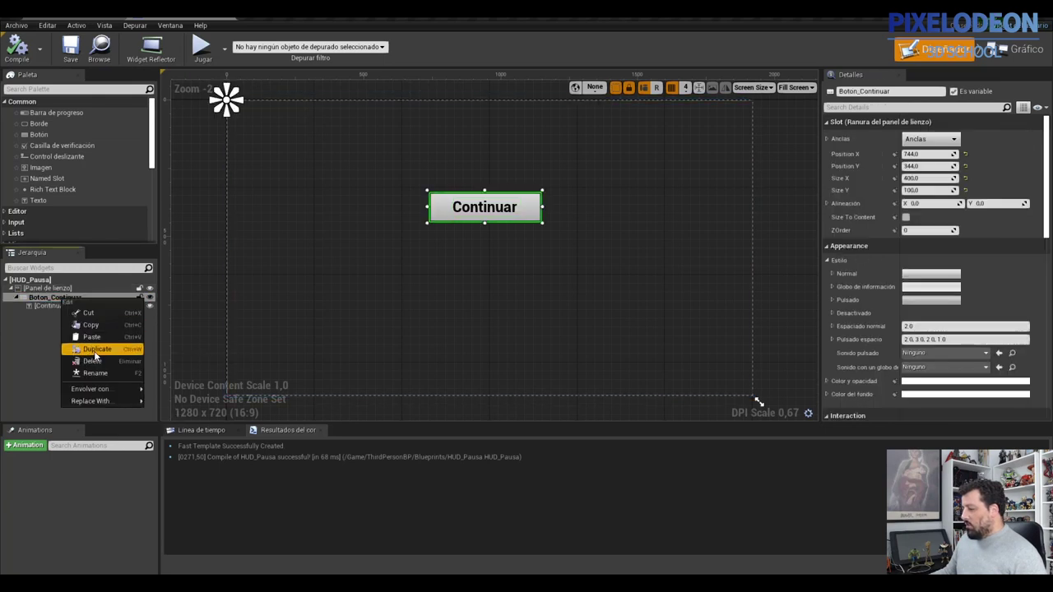
pyautogui.click(96, 350)
pyautogui.click(70, 315)
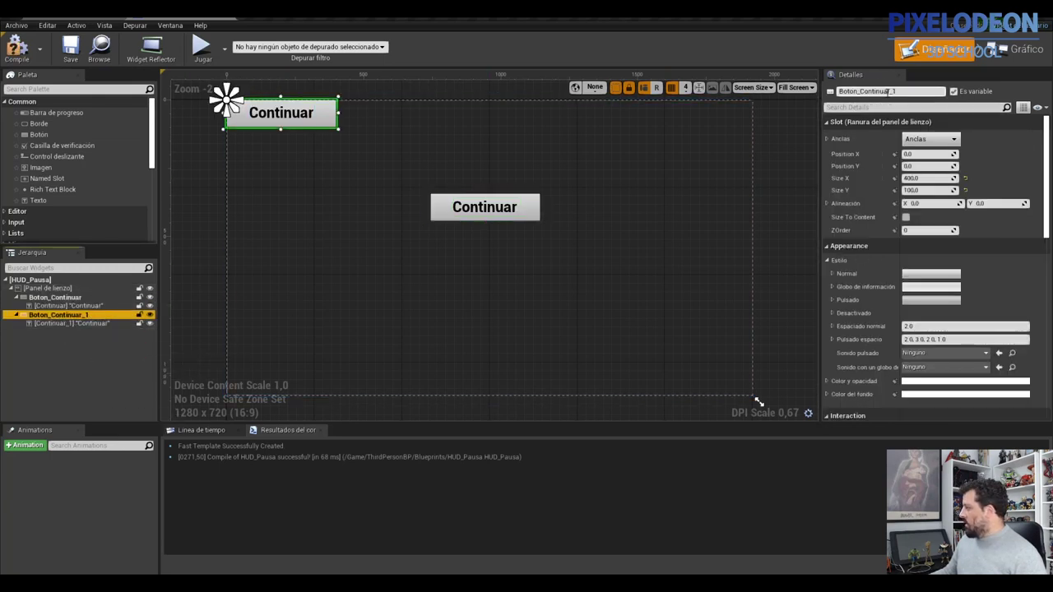
# - Rename the duplicated button Boton_Puasa_Salir
pyautogui.click(859, 92)
pyautogui.click(865, 92)
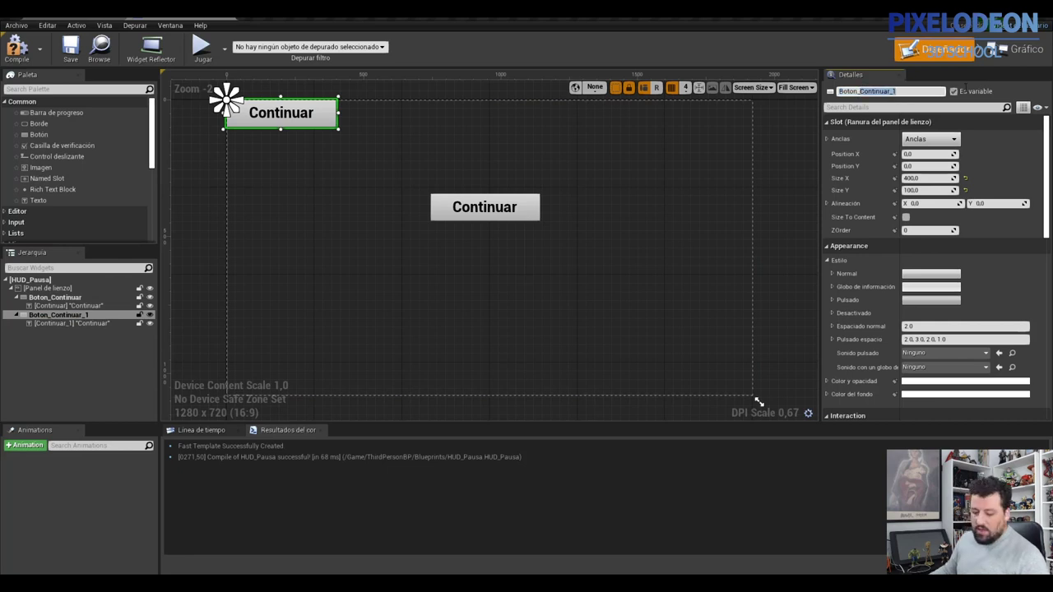
pyautogui.write('sALIR')
pyautogui.press('Return')
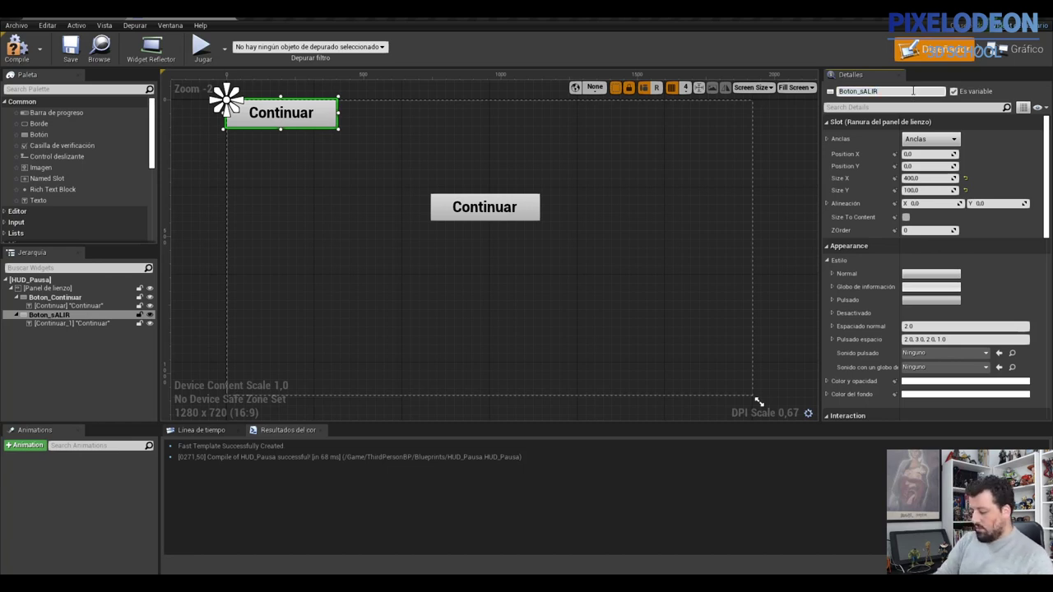
pyautogui.press('Escape')
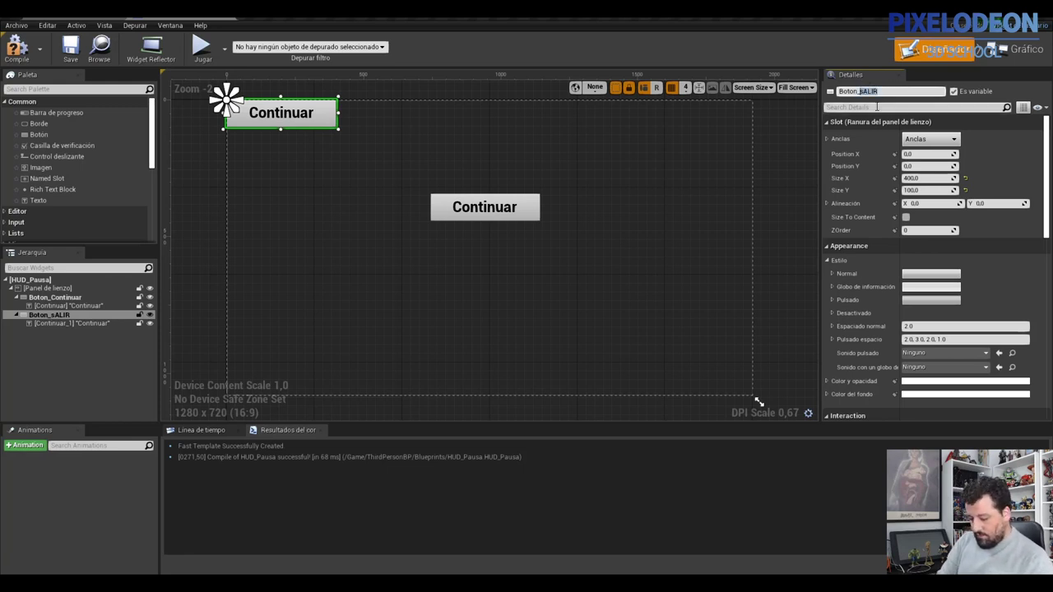
pyautogui.write('Sali')
pyautogui.press('Escape')
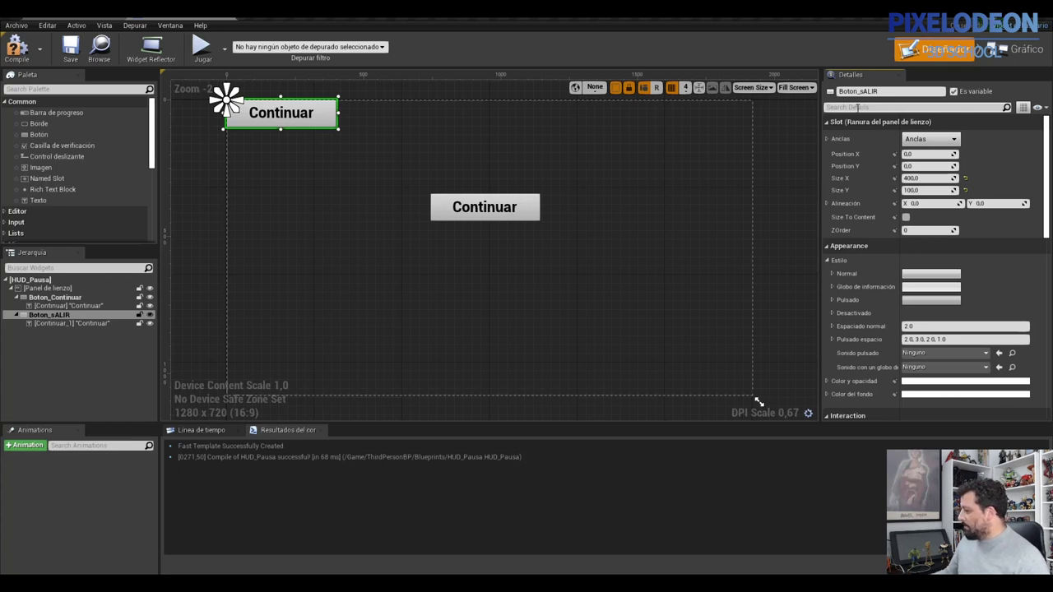
pyautogui.click(875, 91)
pyautogui.write('alir')
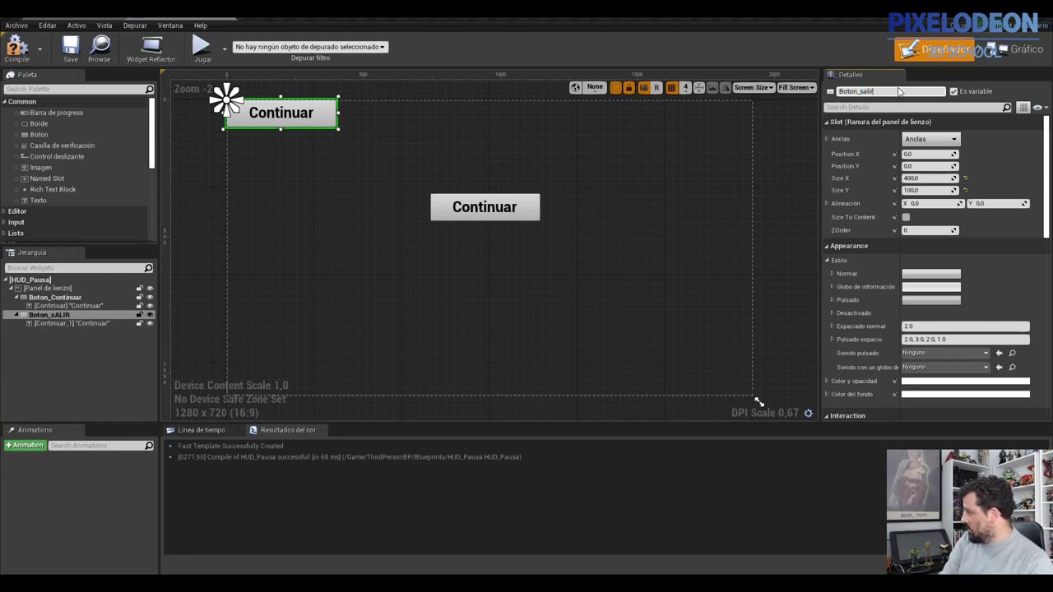
pyautogui.write('Puasa_S')
pyautogui.press('Return')
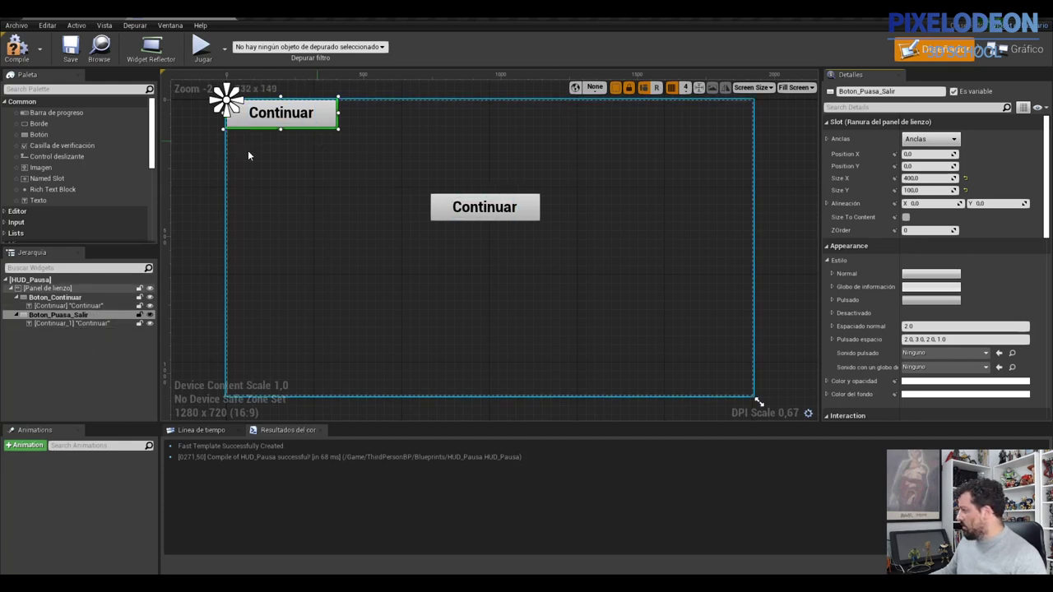
pyautogui.click(95, 323)
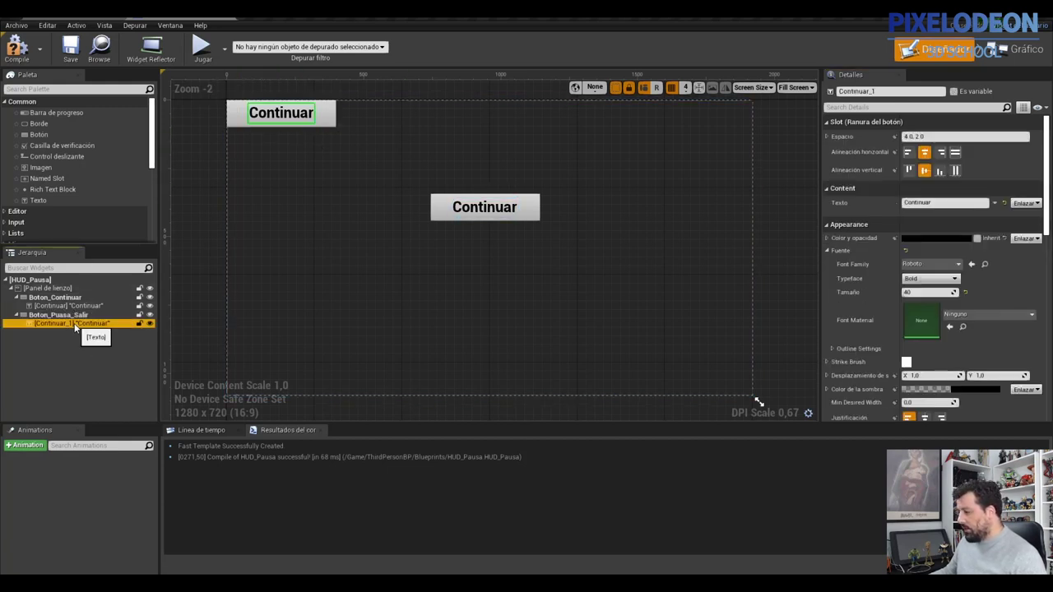
# - Rename the copy's text block Salir, set its label to Salir, and move the button below Continuar
pyautogui.click(897, 93)
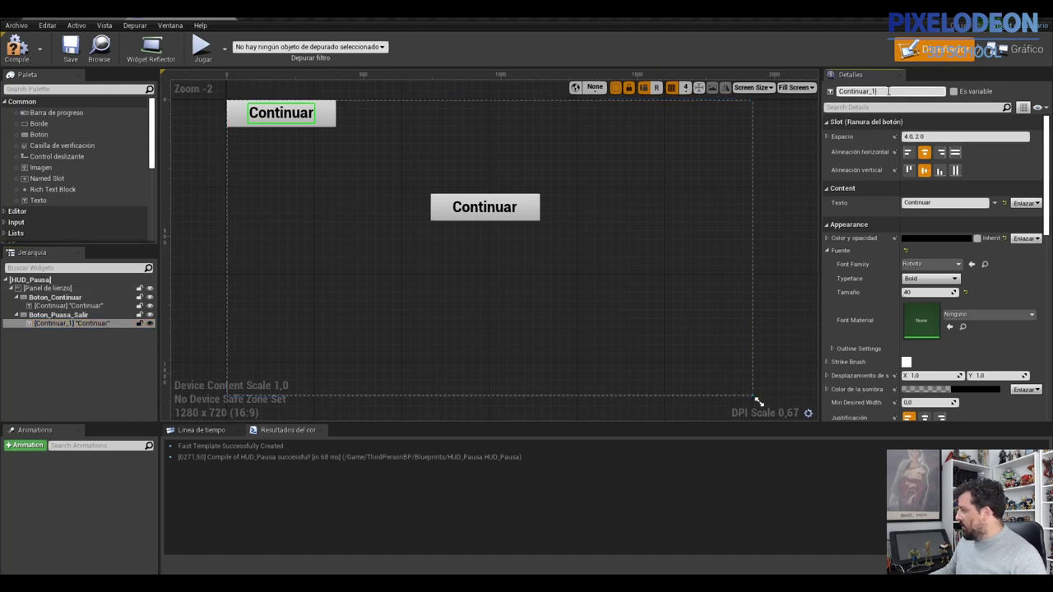
pyautogui.write('Sa')
pyautogui.press('Return')
pyautogui.click(945, 203)
pyautogui.write('Salir')
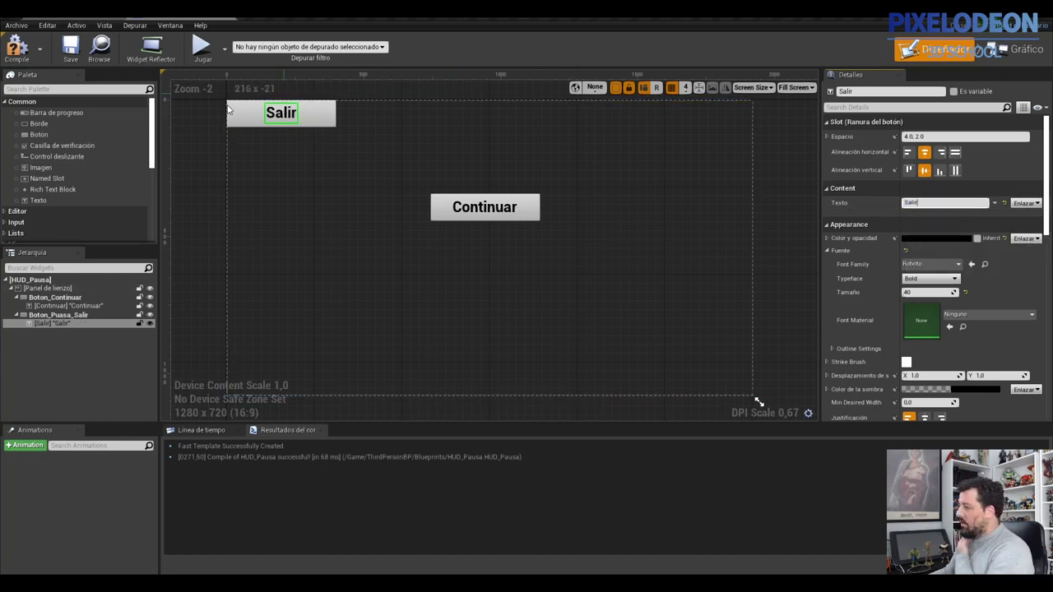
pyautogui.moveTo(321, 125); pyautogui.dragTo(526, 267)
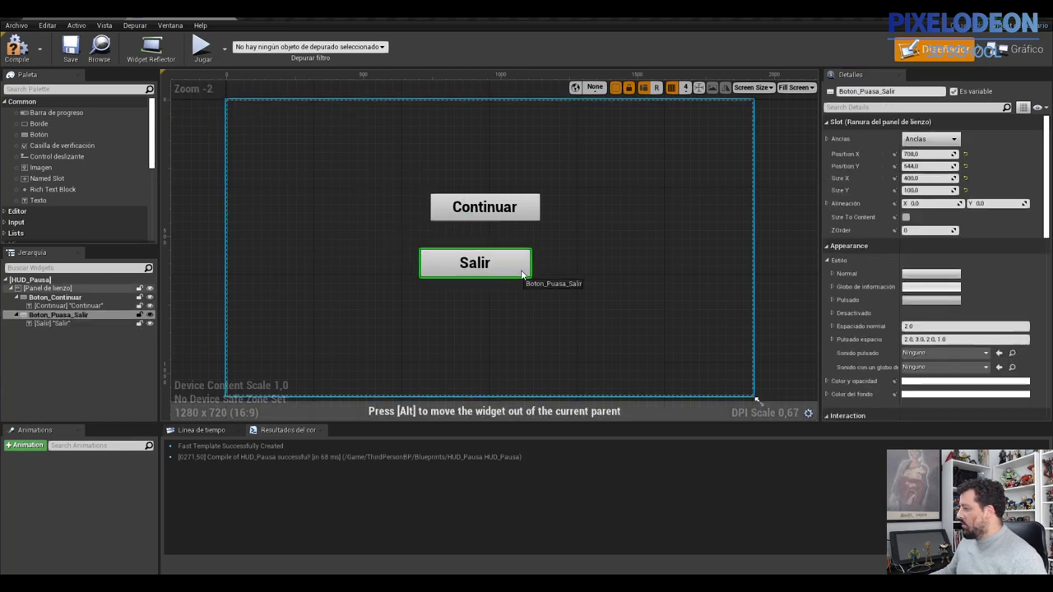
# - Paste Continuar's Position X of 744 into the Salir button's Position X
pyautogui.click(529, 214)
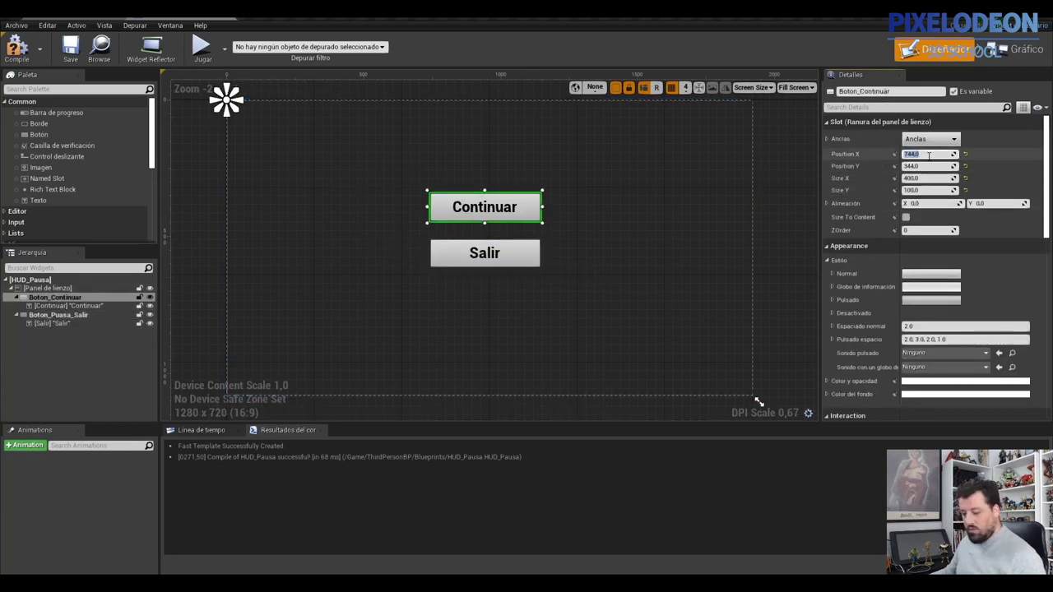
pyautogui.click(518, 268)
pyautogui.click(532, 258)
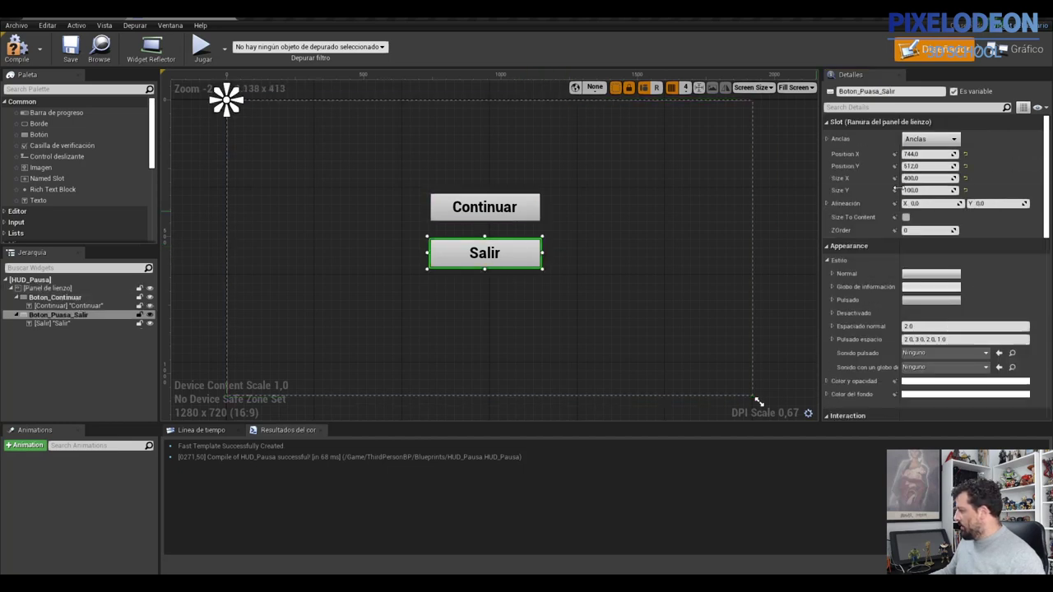
pyautogui.click(935, 153)
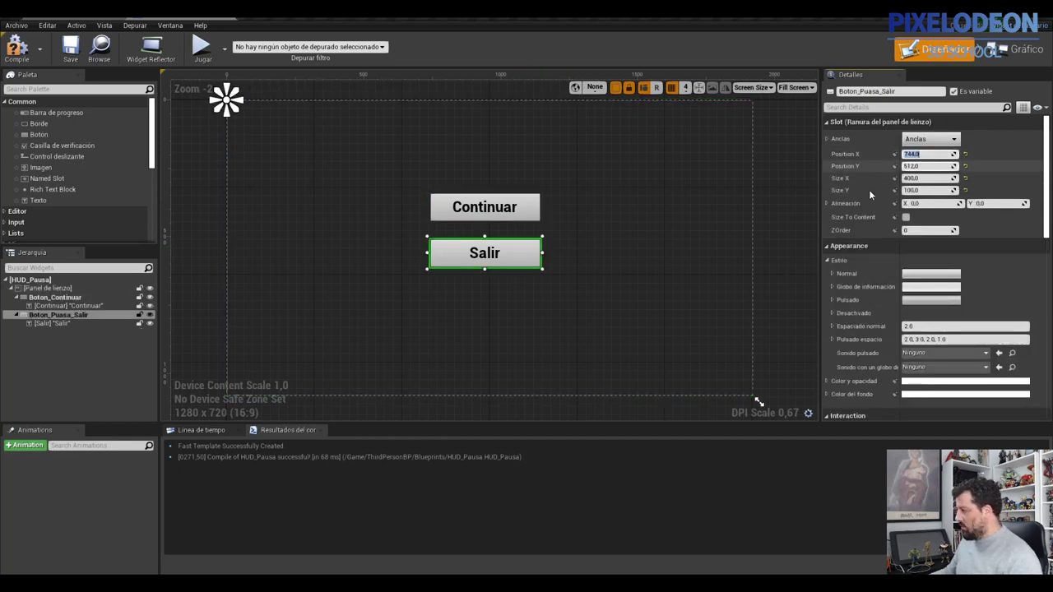
pyautogui.hotkey('ctrl', 'v')
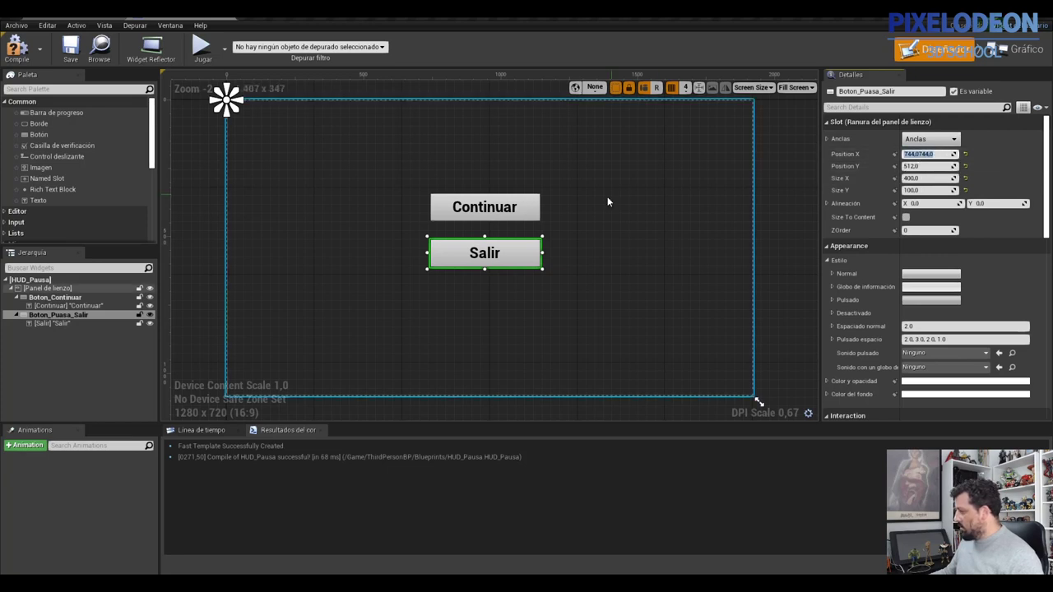
# - Compile and save the HUD_Pausa widget
pyautogui.click(515, 209)
pyautogui.click(529, 214)
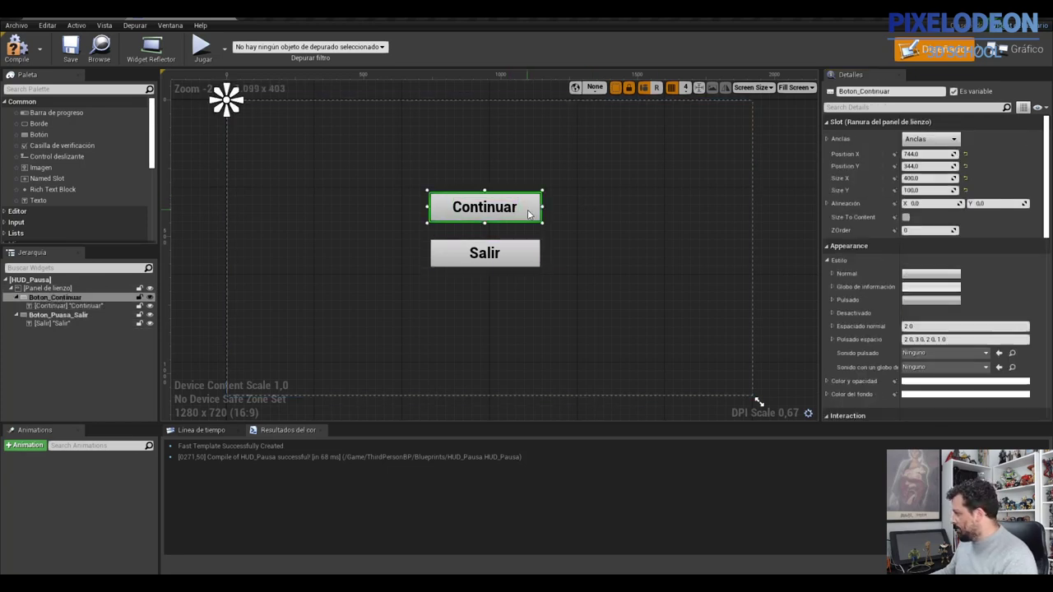
pyautogui.click(420, 250)
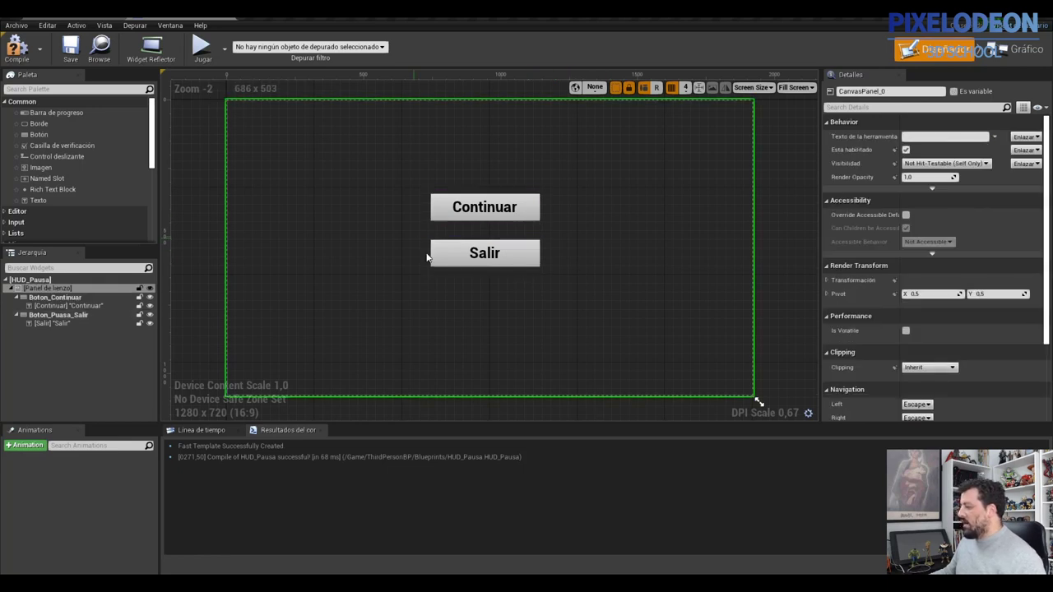
pyautogui.click(370, 172)
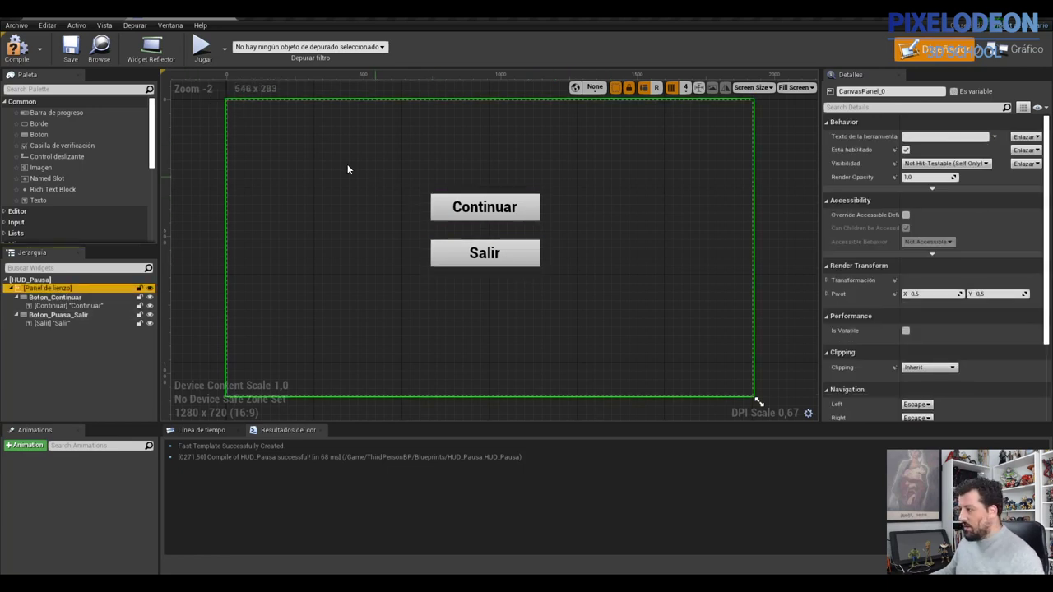
pyautogui.click(17, 50)
pyautogui.click(70, 49)
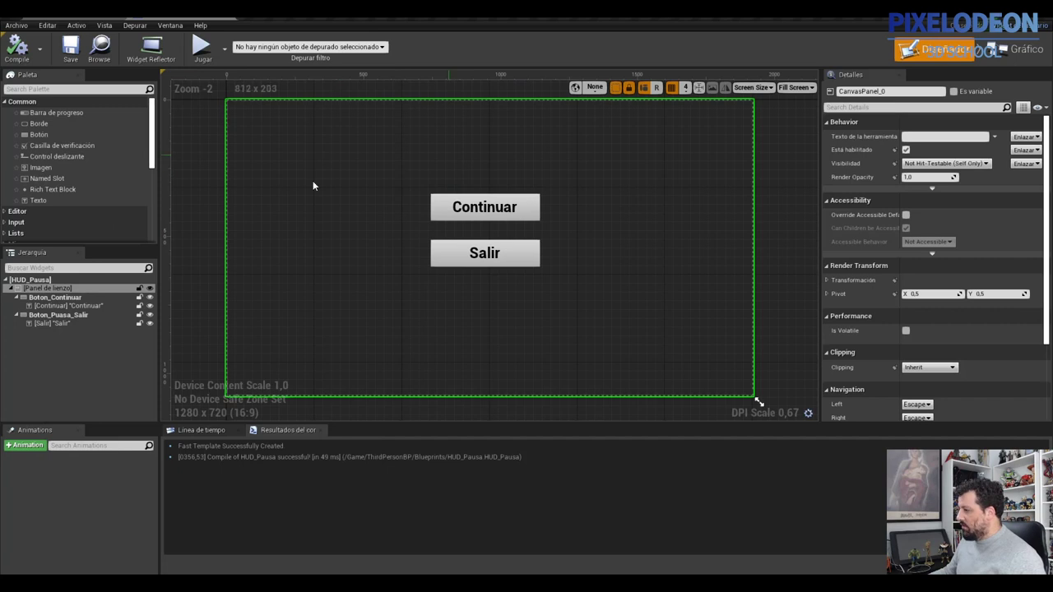
# - Add a 'Pausa' heading text block above Continuar with font size 100
pyautogui.moveTo(38, 200); pyautogui.dragTo(491, 162)
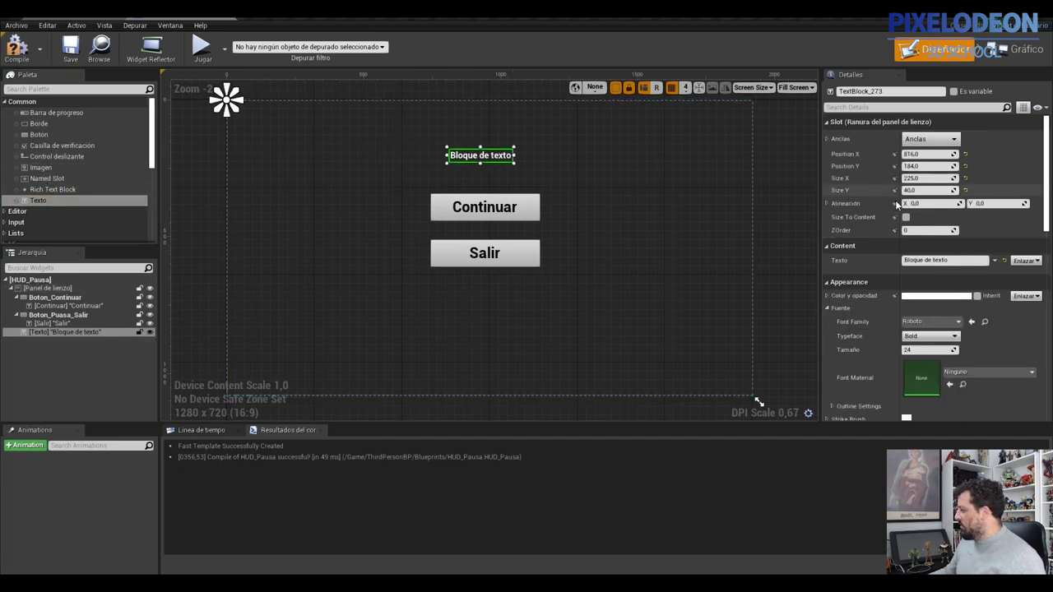
pyautogui.click(943, 259)
pyautogui.write('Pausa')
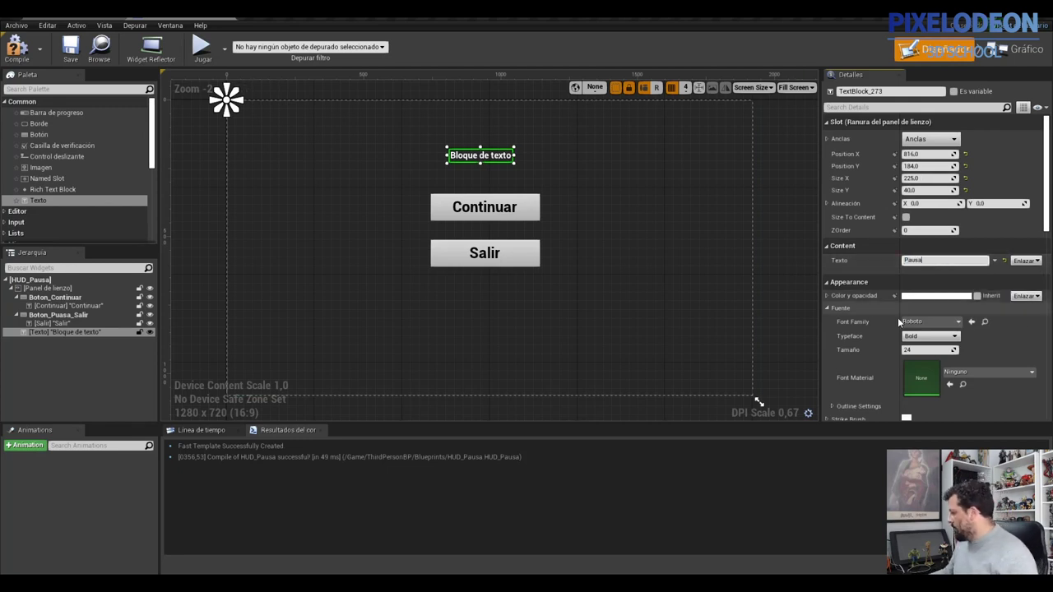
pyautogui.press('Return')
pyautogui.click(908, 352)
pyautogui.write('100')
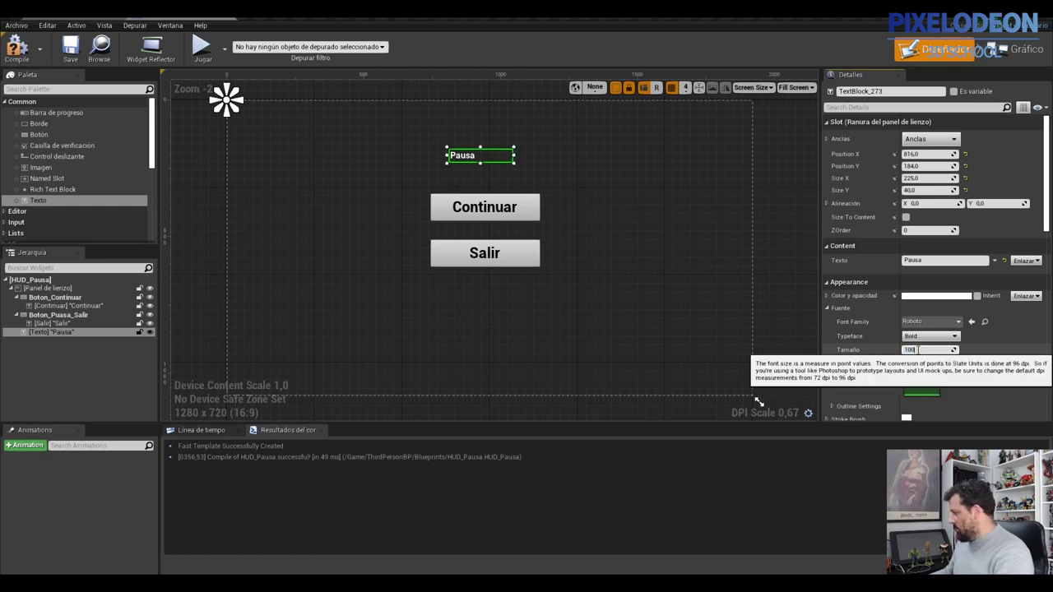
pyautogui.press('Return')
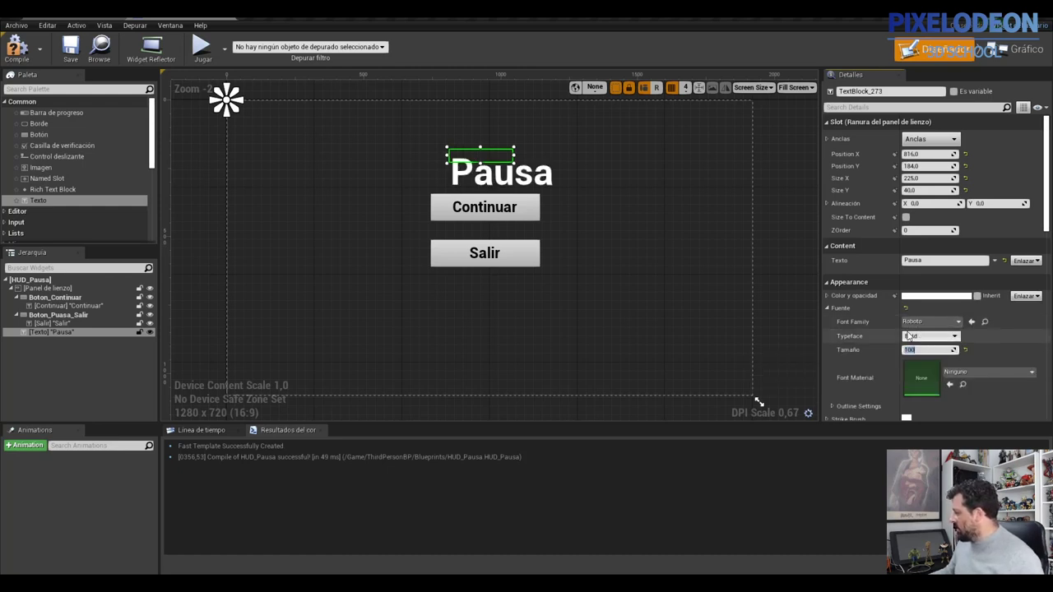
# - Enlarge the Pausa title box above the buttons and recompile HUD_Pausa
pyautogui.moveTo(515, 163)
pyautogui.mouseDown()
pyautogui.moveTo(572, 192)
pyautogui.moveTo(533, 165)
pyautogui.mouseUp()
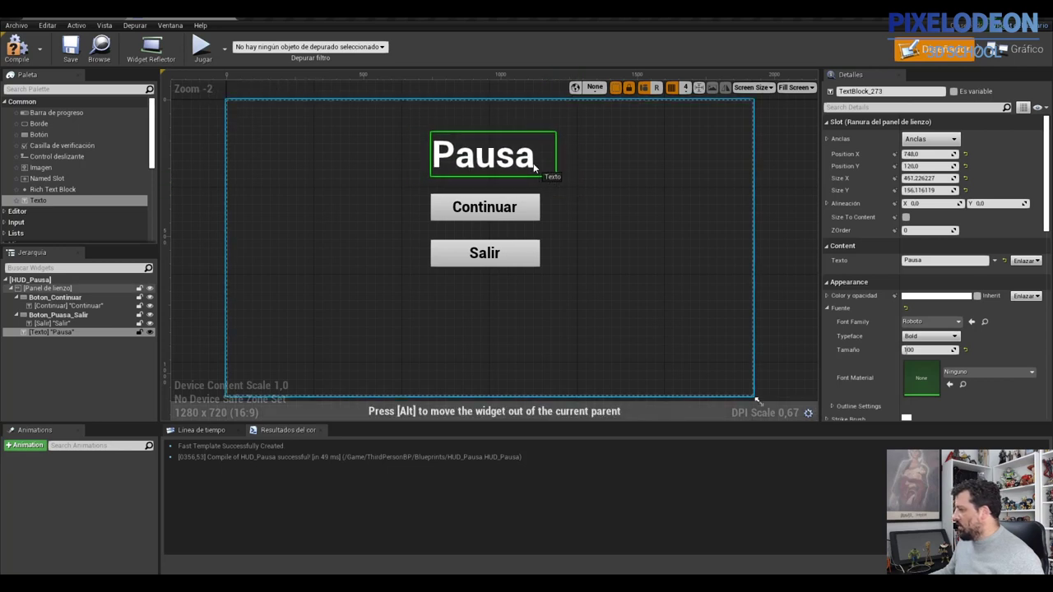
pyautogui.click(582, 216)
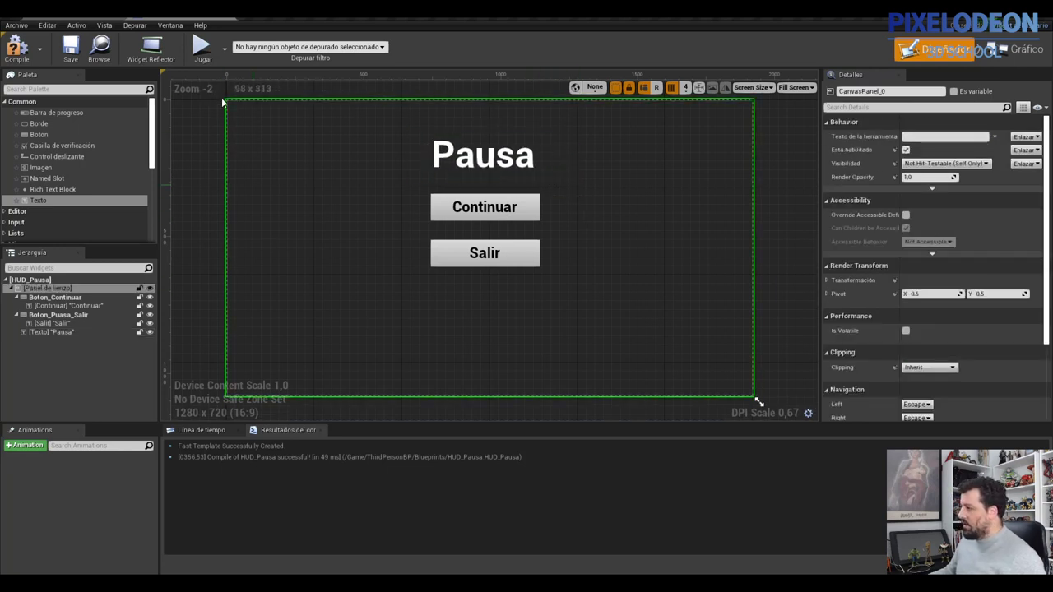
pyautogui.click(16, 47)
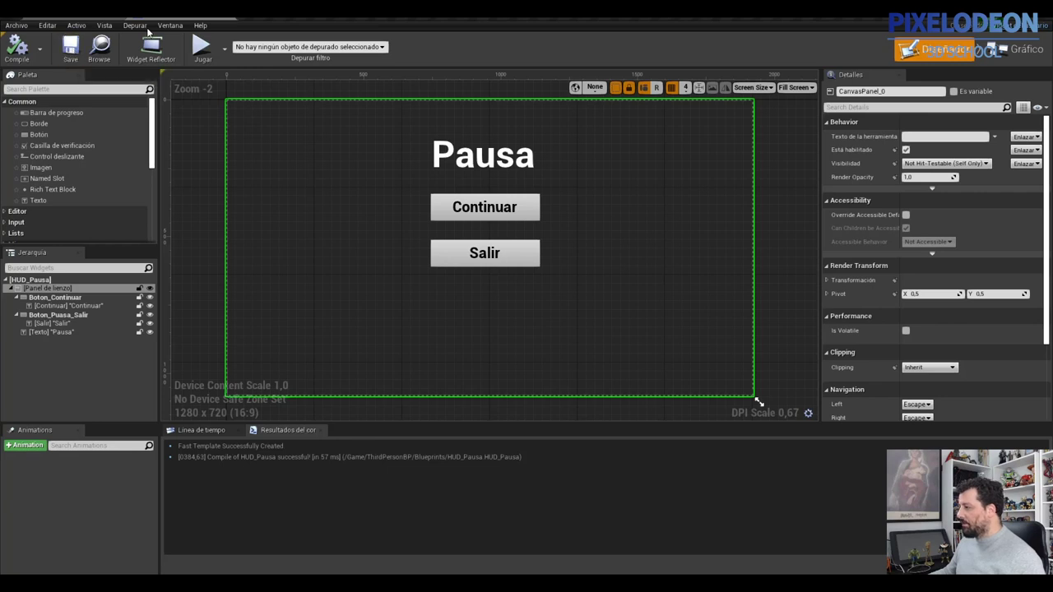
# - Return to the Nivel1 level editor and open its Level Blueprint
pyautogui.click(107, 24)
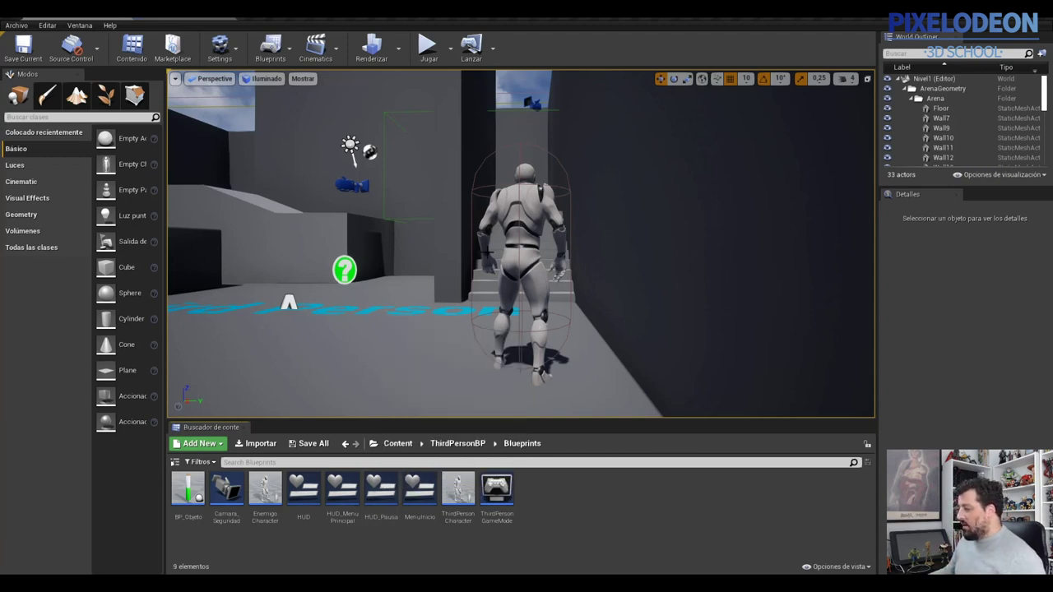
pyautogui.click(271, 48)
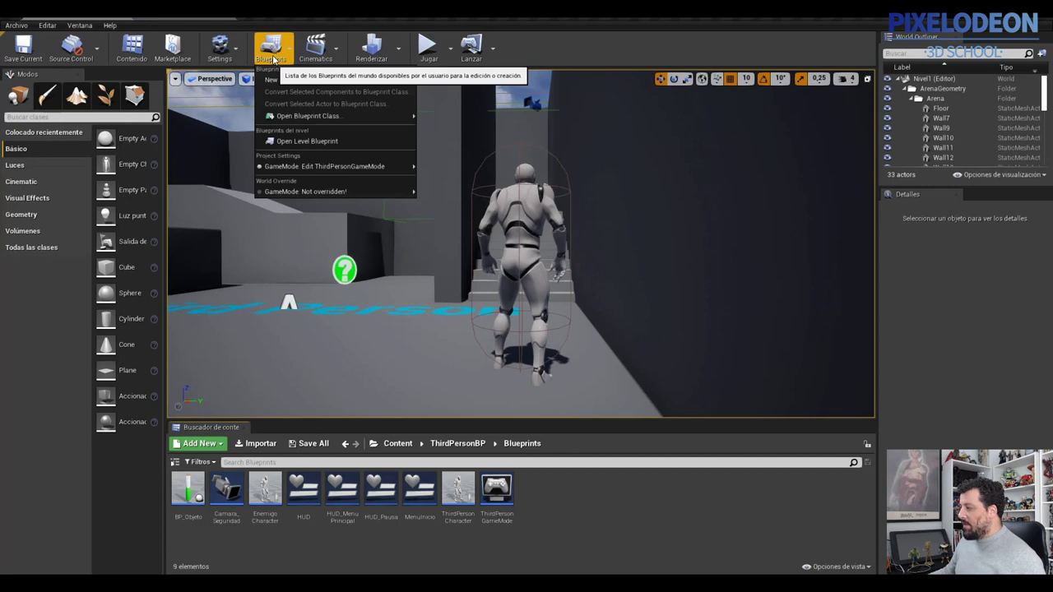
pyautogui.click(285, 145)
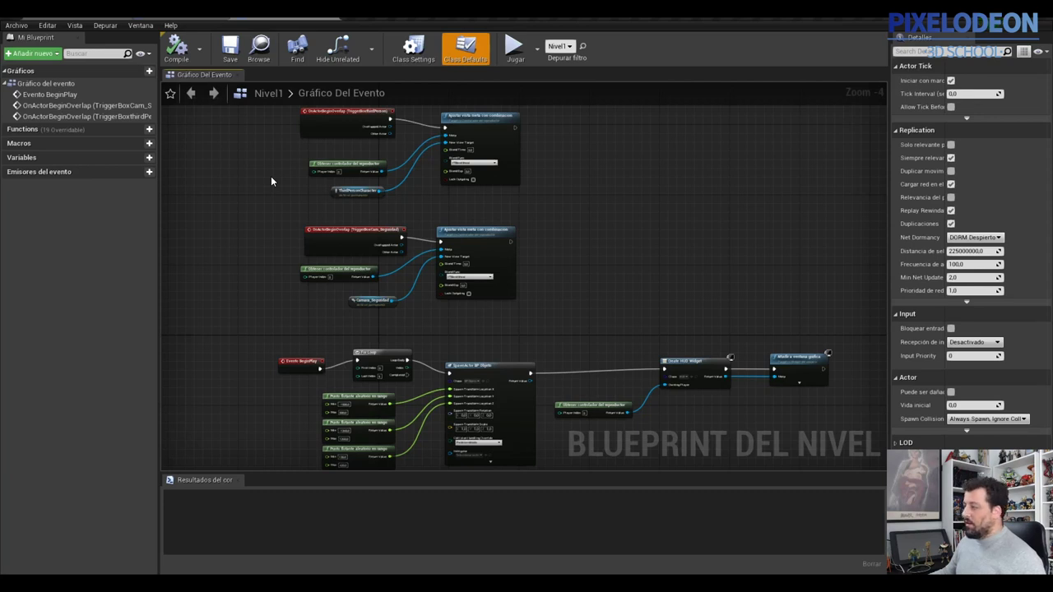
# - Search the node list for 'N k' and add the N keyboard event to the graph
pyautogui.scroll(-1, 271, 176)
pyautogui.moveTo(572, 245); pyautogui.dragTo(599, 168, button='right')
pyautogui.scroll(1, 501, 179)
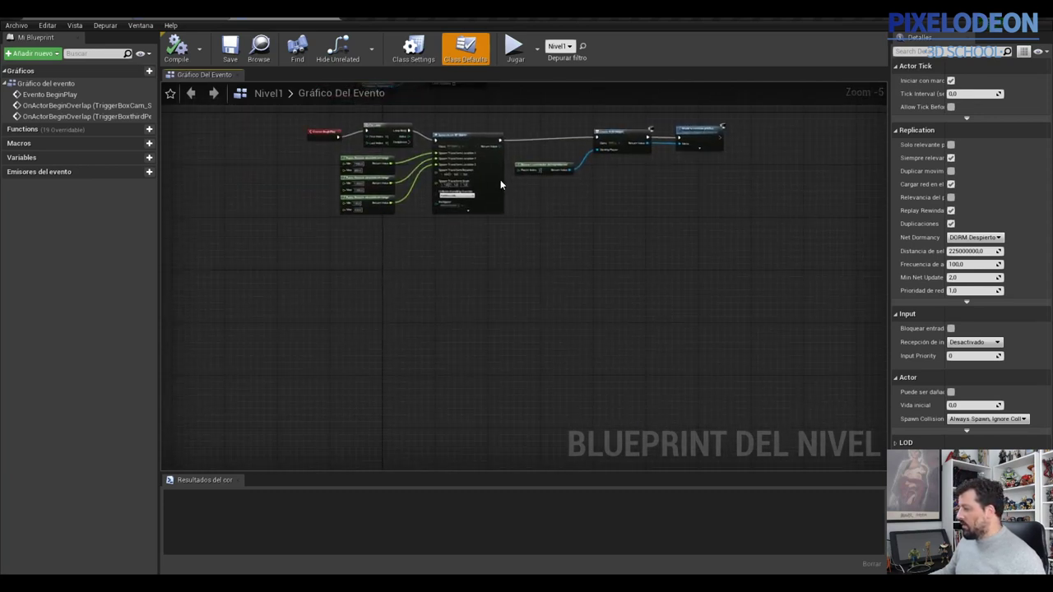
pyautogui.scroll(1, 408, 242)
pyautogui.scroll(1, 386, 247)
pyautogui.rightClick(347, 268)
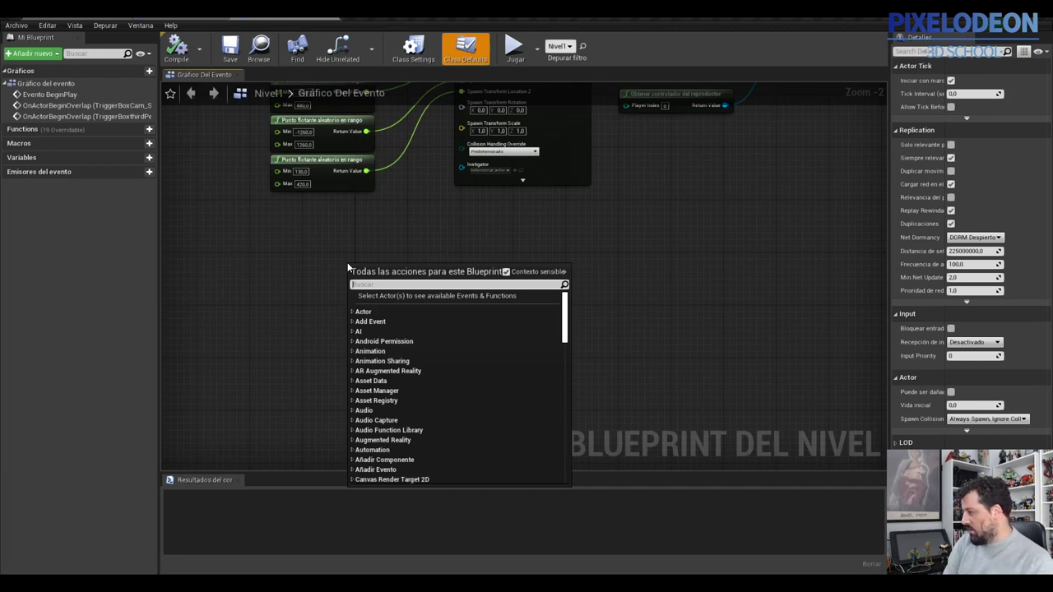
pyautogui.write('N')
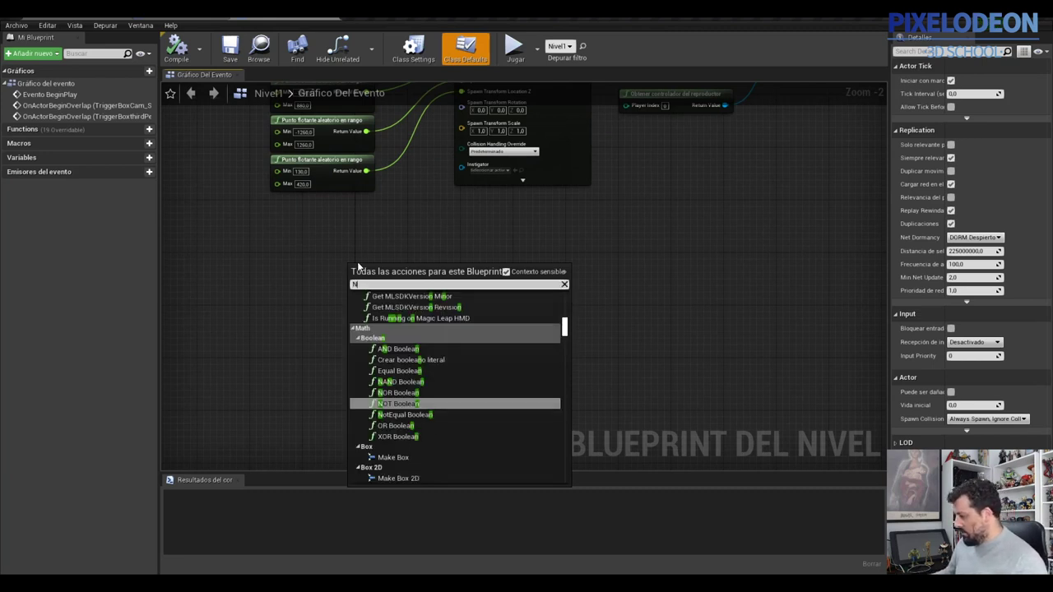
pyautogui.write(' ke')
pyautogui.scroll(-1, 413, 411)
pyautogui.scroll(1, 402, 431)
pyautogui.scroll(3, 402, 432)
pyautogui.scroll(2, 412, 409)
pyautogui.scroll(1, 411, 409)
pyautogui.moveTo(565, 373); pyautogui.dragTo(565, 340)
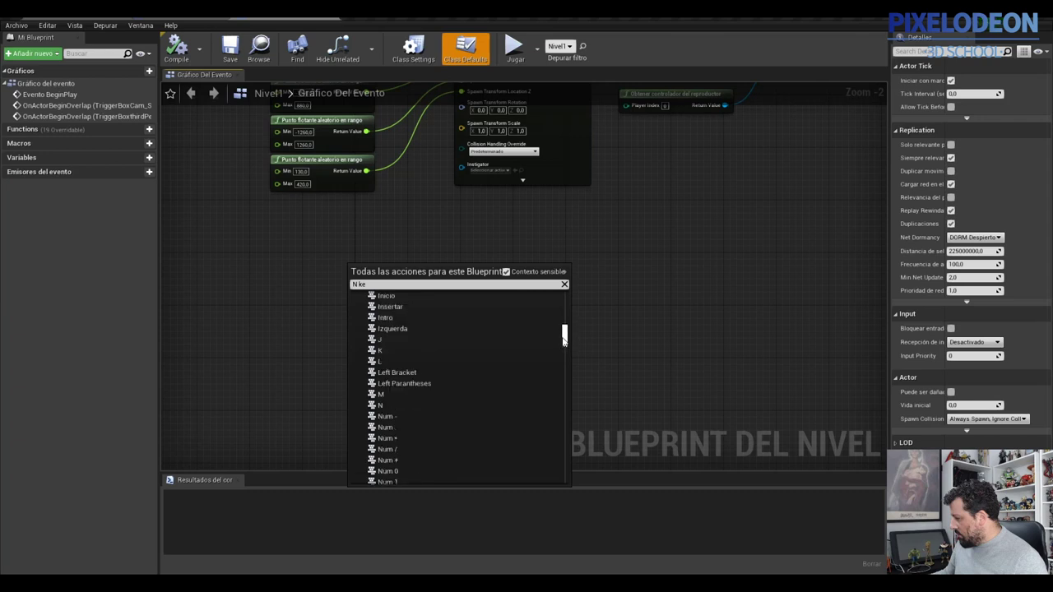
pyautogui.scroll(1, 477, 366)
pyautogui.scroll(1, 476, 367)
pyautogui.scroll(1, 476, 367)
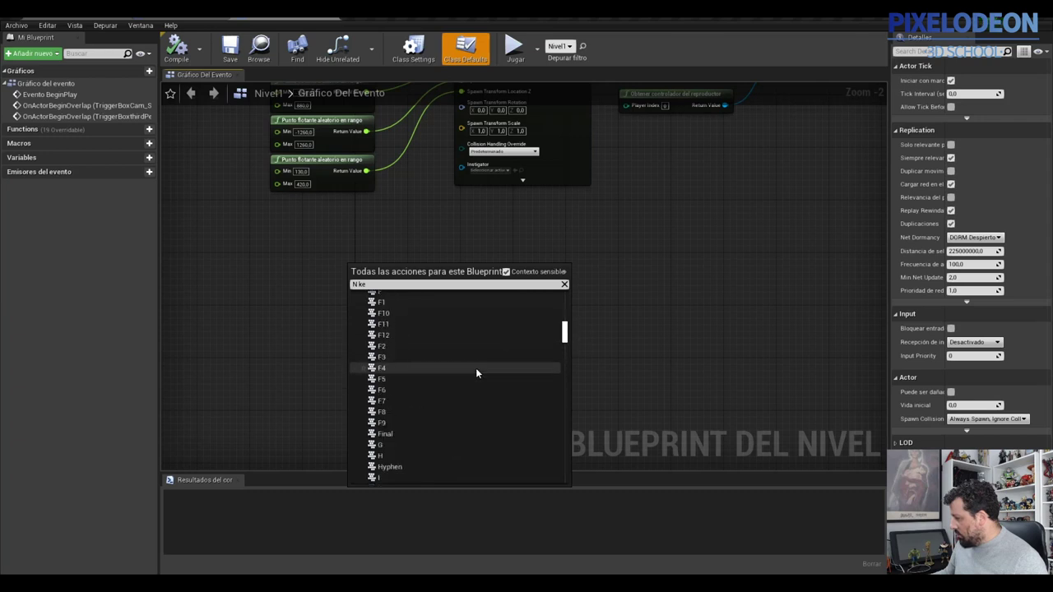
pyautogui.scroll(-3, 475, 365)
pyautogui.scroll(-3, 475, 360)
pyautogui.scroll(-3, 474, 358)
pyautogui.scroll(-3, 474, 358)
pyautogui.scroll(1, 473, 357)
pyautogui.scroll(1, 472, 355)
pyautogui.scroll(1, 469, 355)
pyautogui.scroll(1, 469, 358)
pyautogui.scroll(1, 469, 364)
pyautogui.scroll(1, 468, 364)
pyautogui.scroll(1, 468, 364)
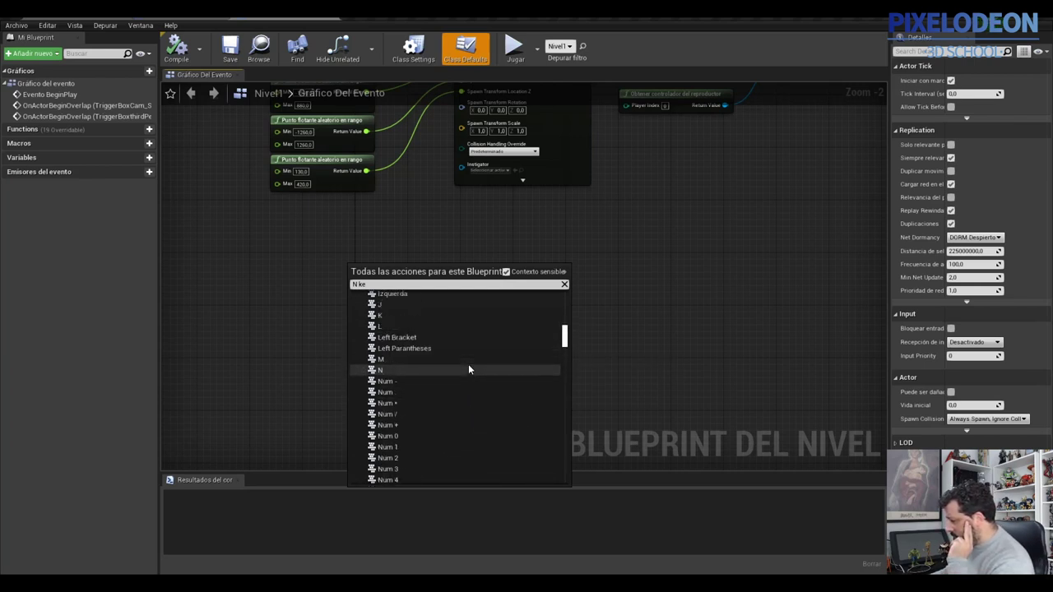
pyautogui.click(391, 371)
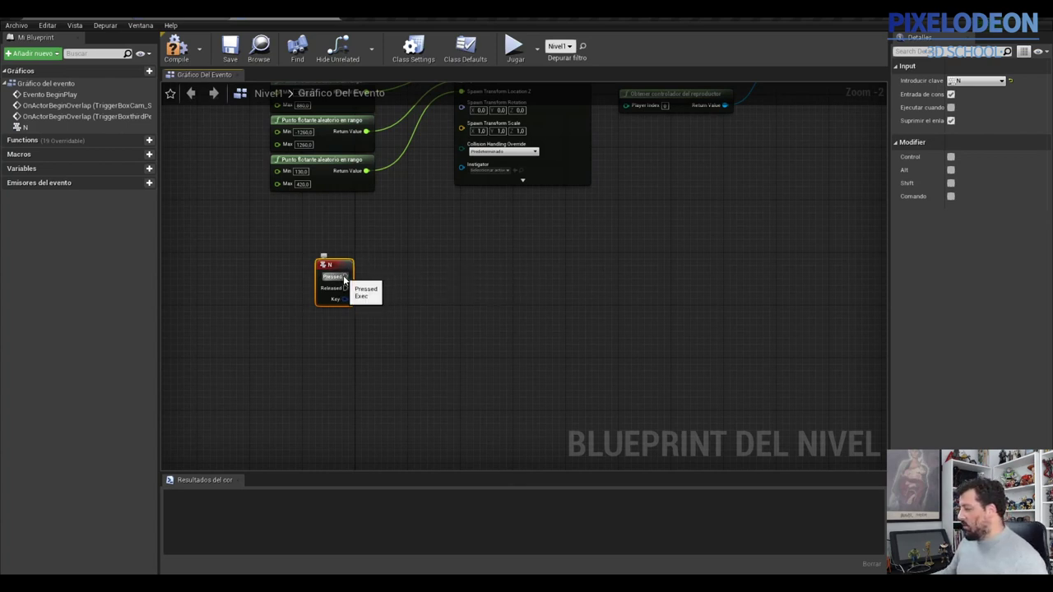
# - Connect the N key's Pressed pin to a Pausar Juego node with Paused ticked
pyautogui.scroll(2, 343, 273)
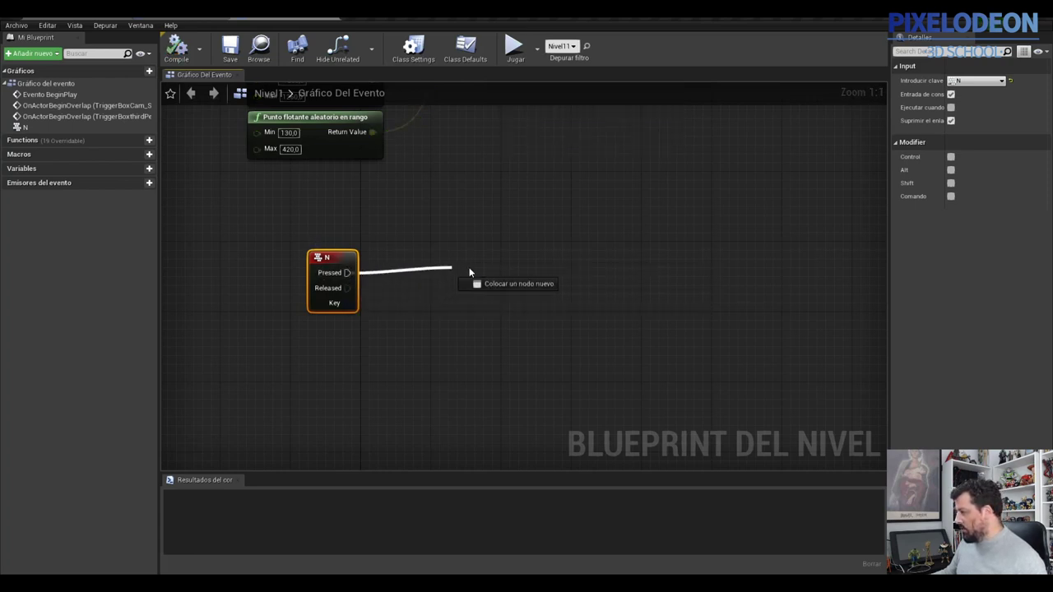
pyautogui.moveTo(345, 274); pyautogui.dragTo(470, 269)
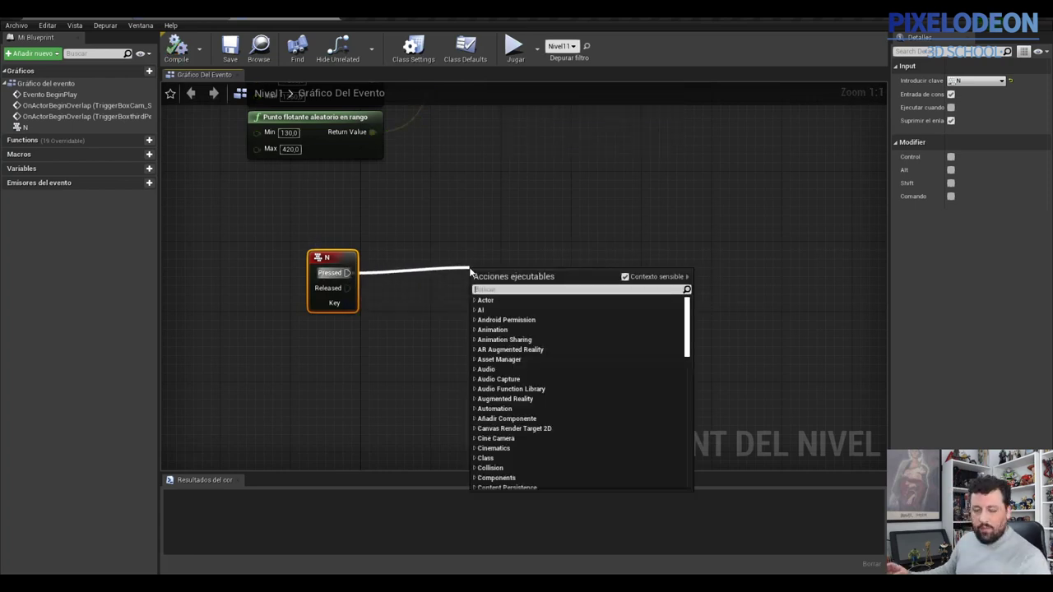
pyautogui.write('set game')
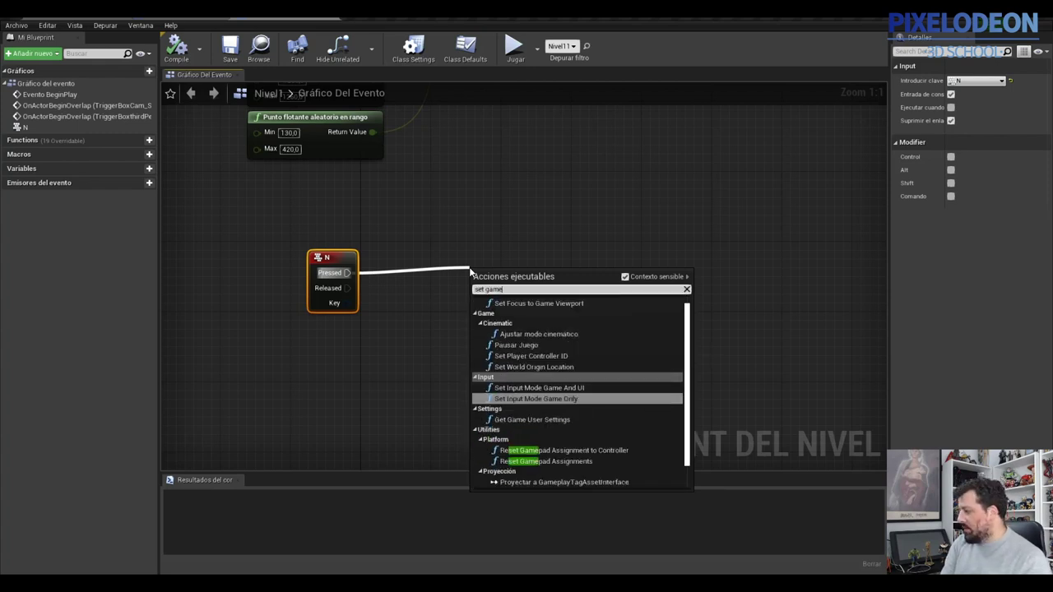
pyautogui.write(' paus')
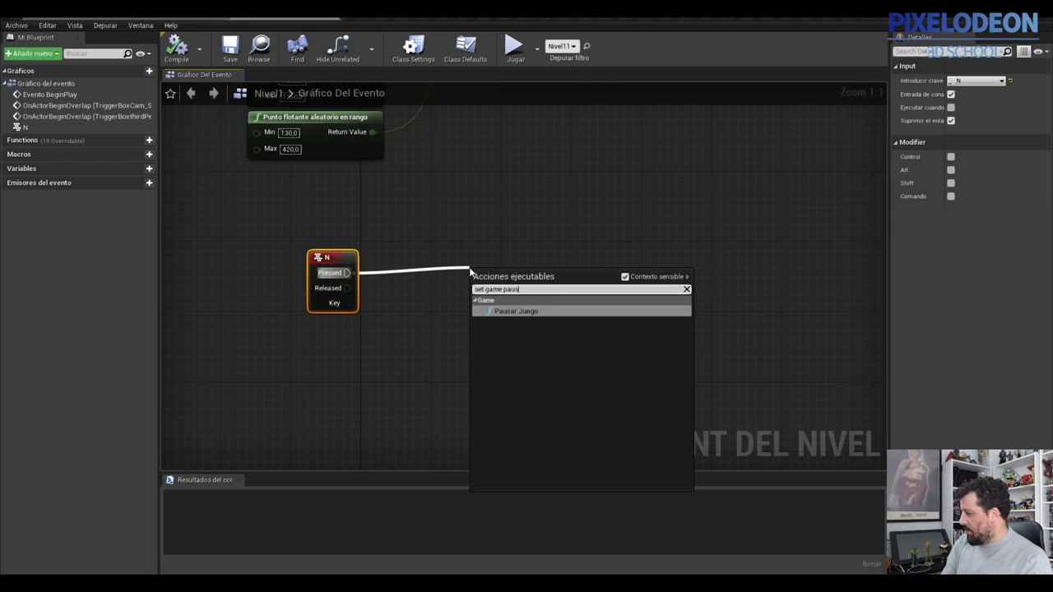
pyautogui.click(519, 311)
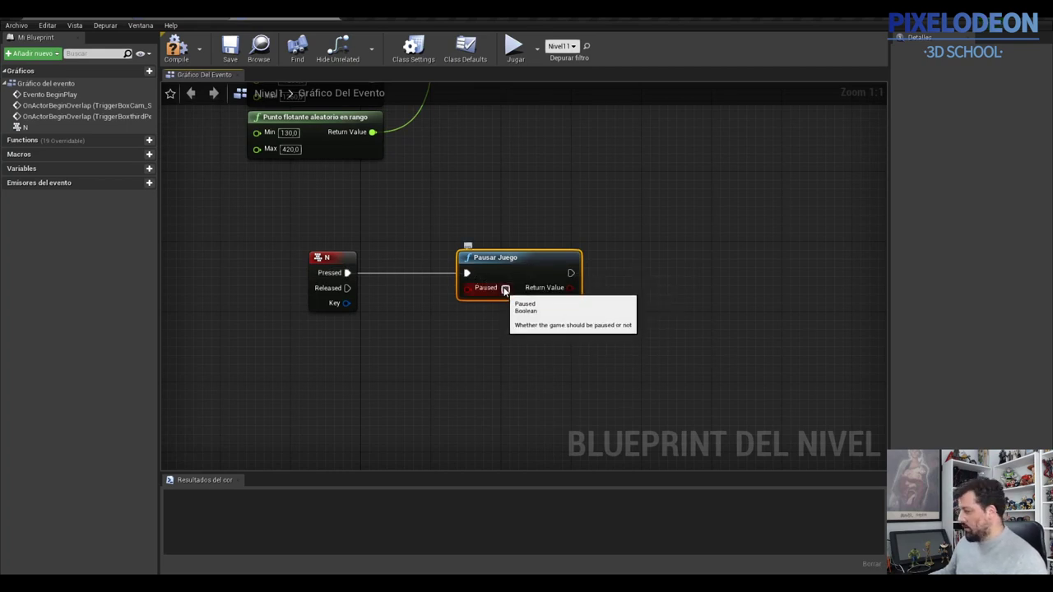
pyautogui.click(505, 289)
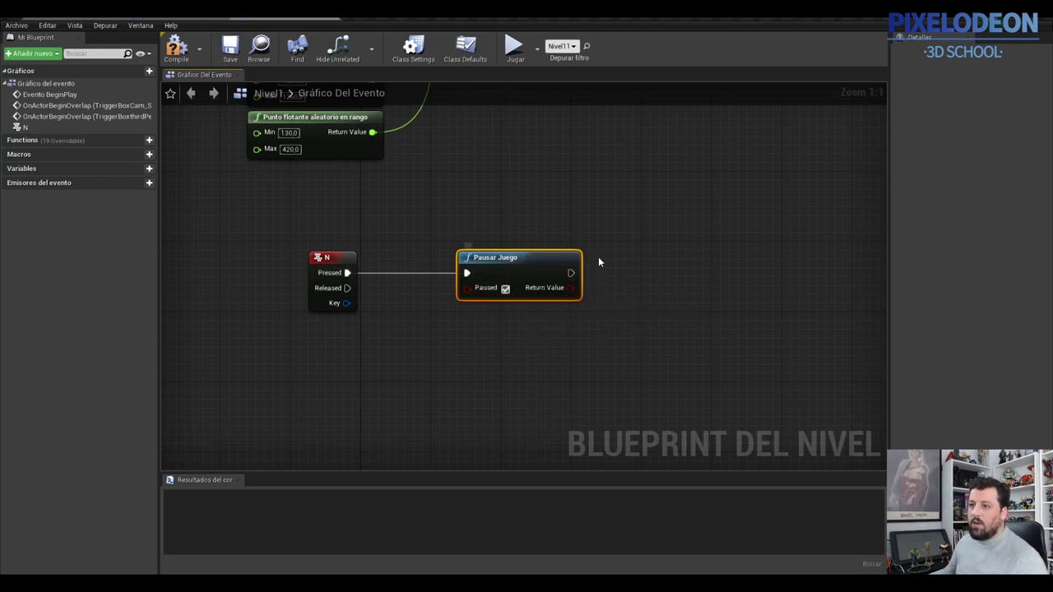
pyautogui.moveTo(570, 273); pyautogui.dragTo(680, 262)
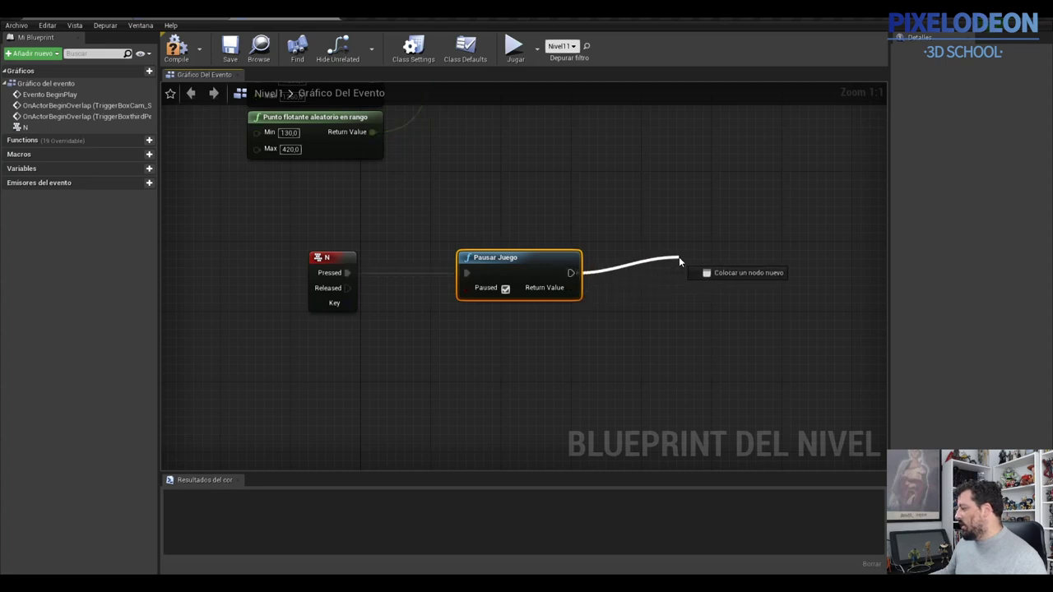
# - Add a Create Widget node after Pausar Juego with its class set to HUD Pausa
pyautogui.write('create wi')
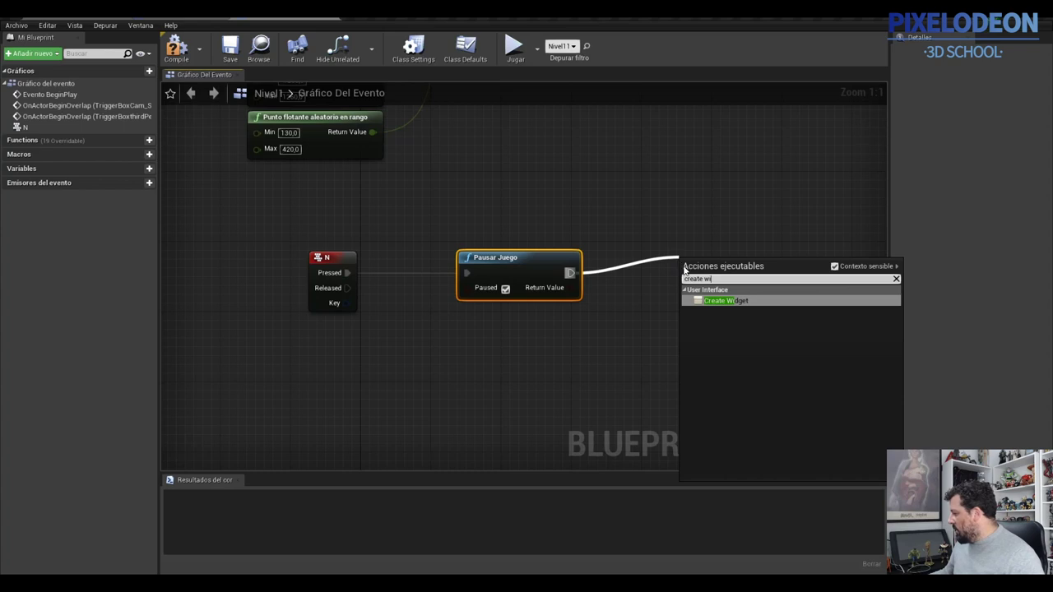
pyautogui.click(725, 301)
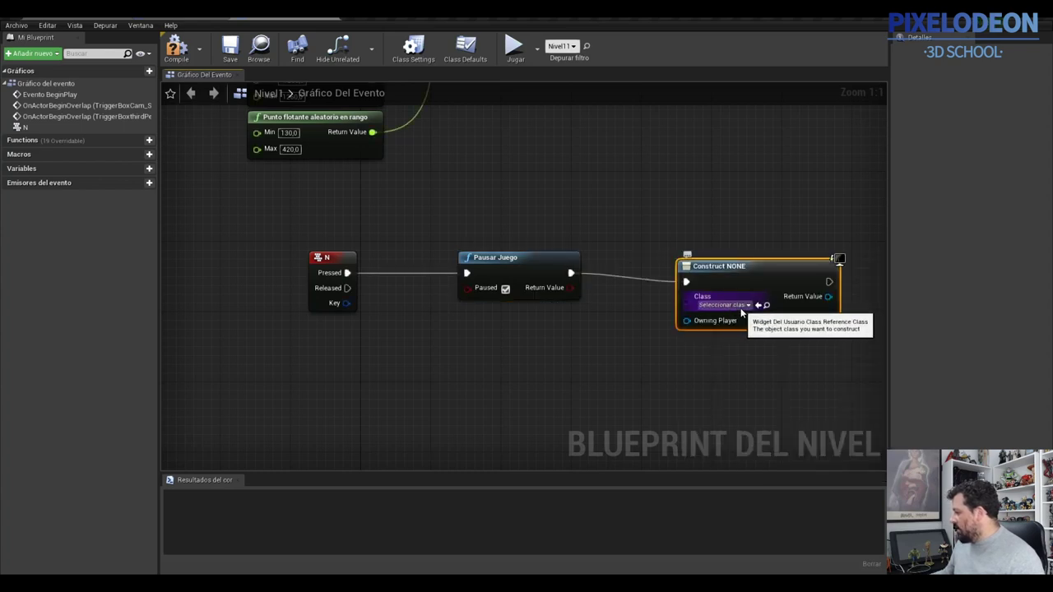
pyautogui.click(740, 305)
pyautogui.click(749, 371)
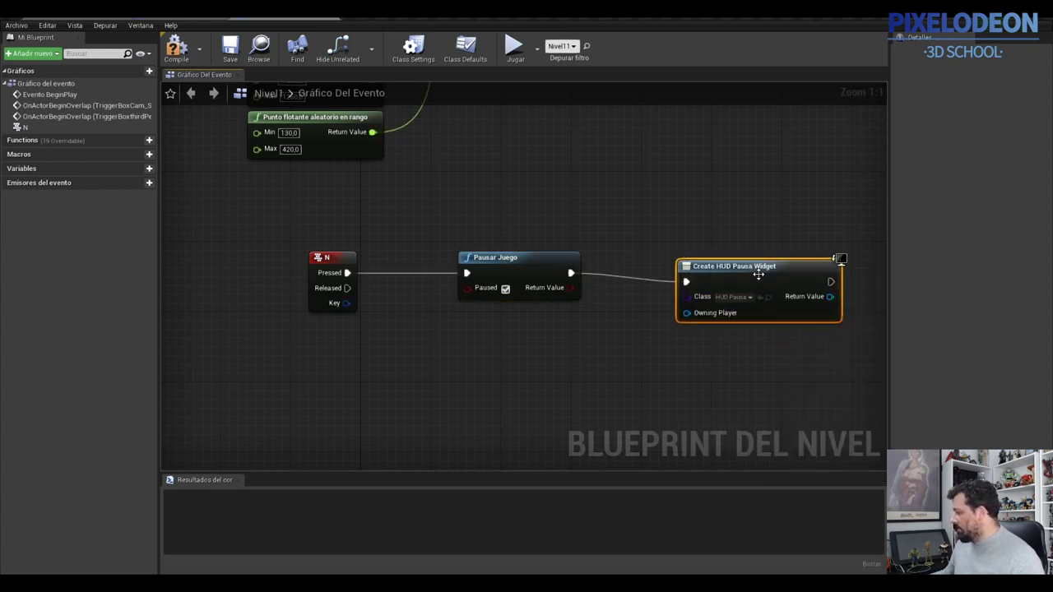
pyautogui.moveTo(757, 275); pyautogui.dragTo(732, 267)
pyautogui.moveTo(674, 321); pyautogui.dragTo(576, 283, button='right')
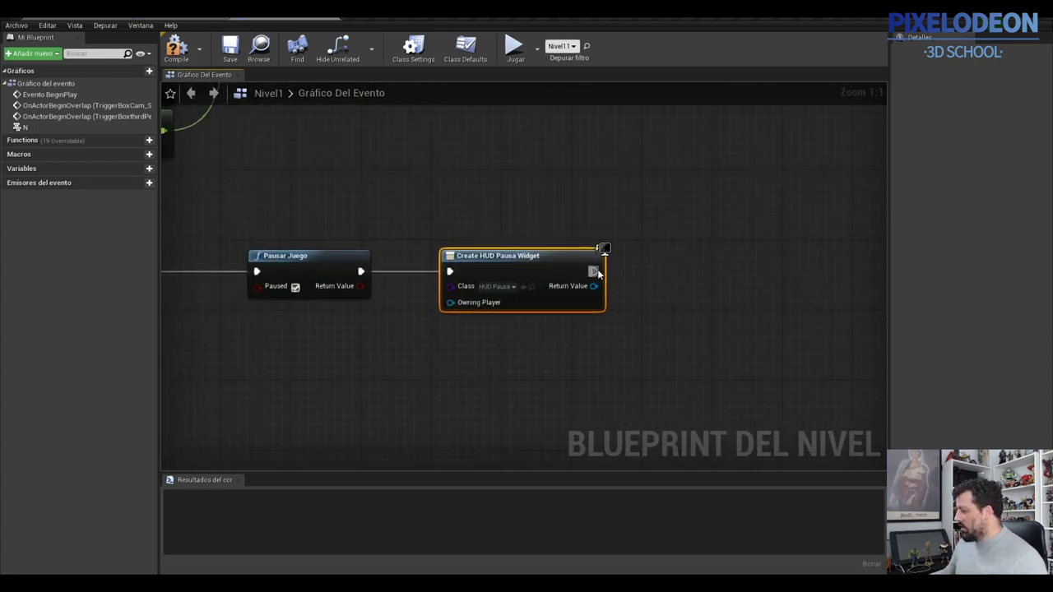
pyautogui.moveTo(593, 271); pyautogui.dragTo(673, 270)
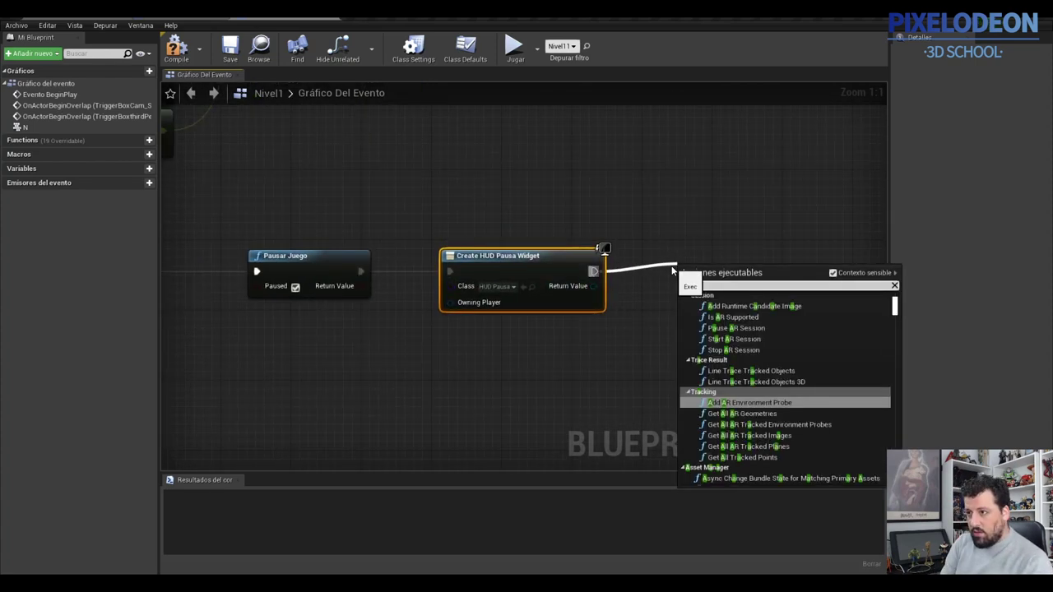
# - Add an Añadir a ventana gráfica node fed by the created pause widget
pyautogui.write('d')
pyautogui.write(' to view')
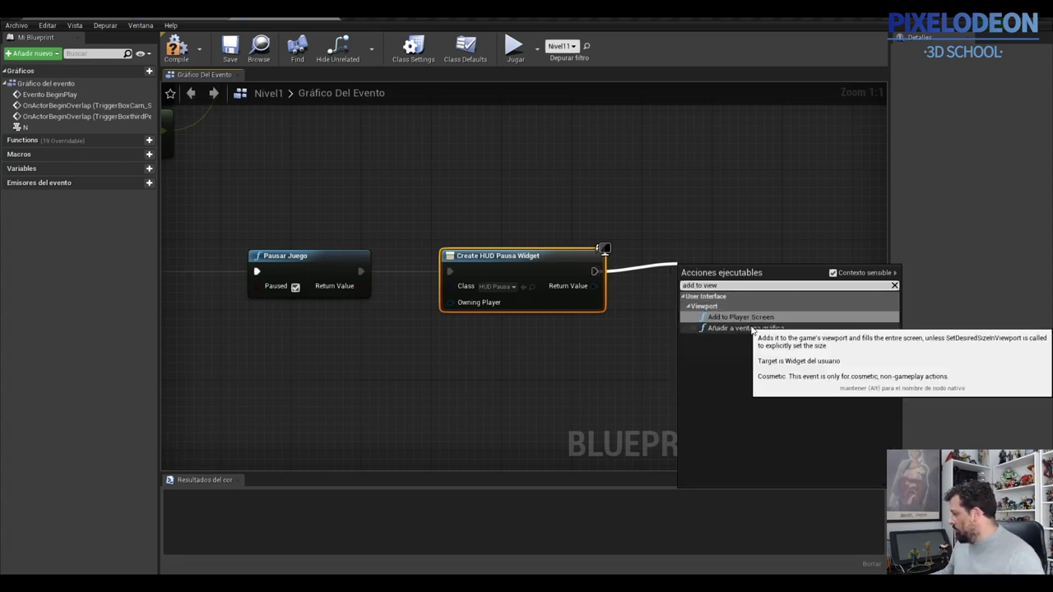
pyautogui.click(745, 328)
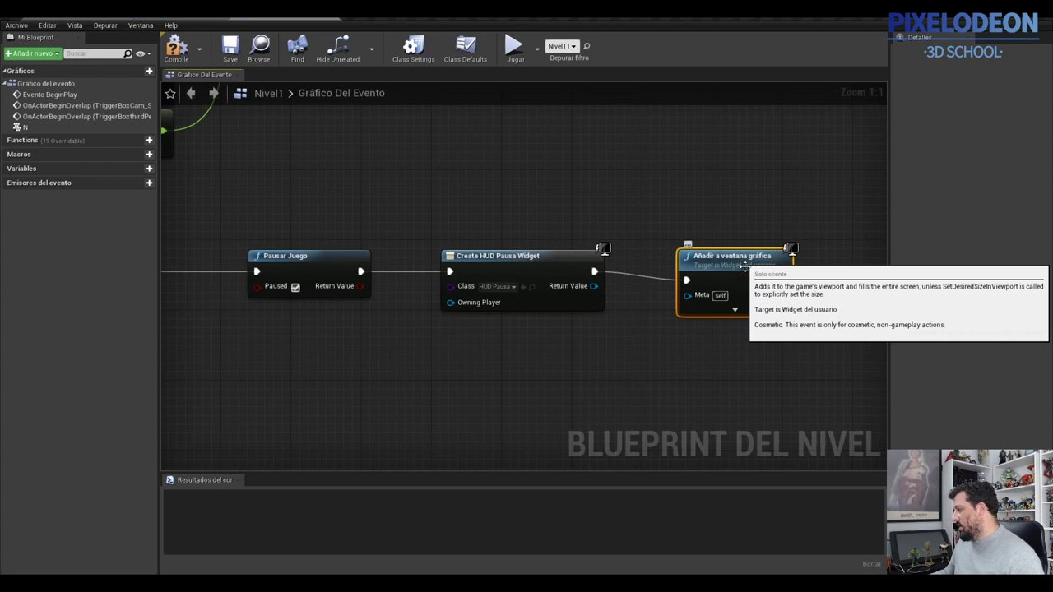
pyautogui.moveTo(594, 286); pyautogui.dragTo(684, 296)
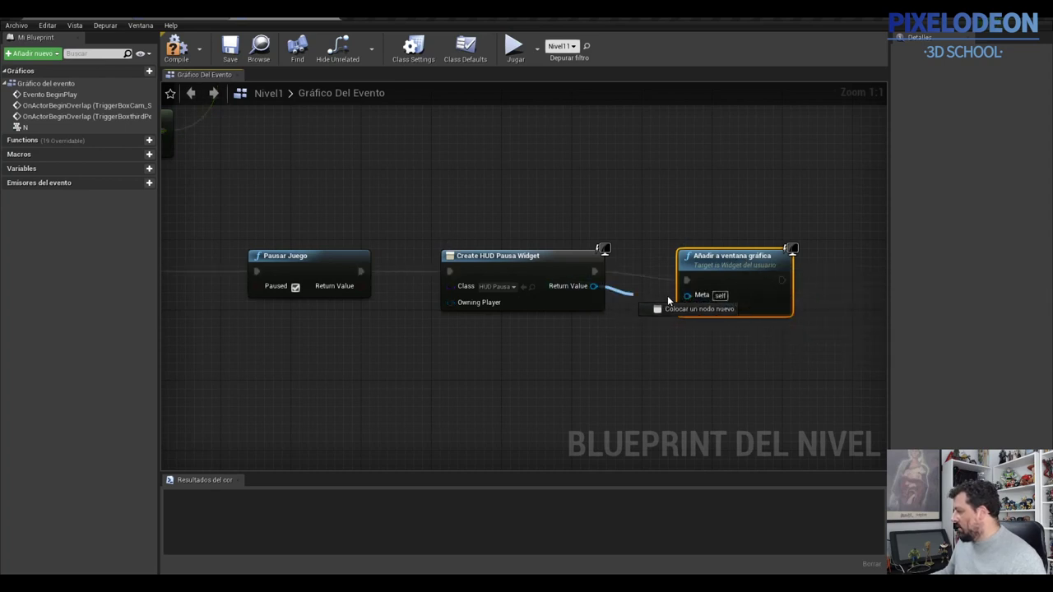
# - Compile the level blueprint and launch a standalone game preview
pyautogui.scroll(-1, 588, 299)
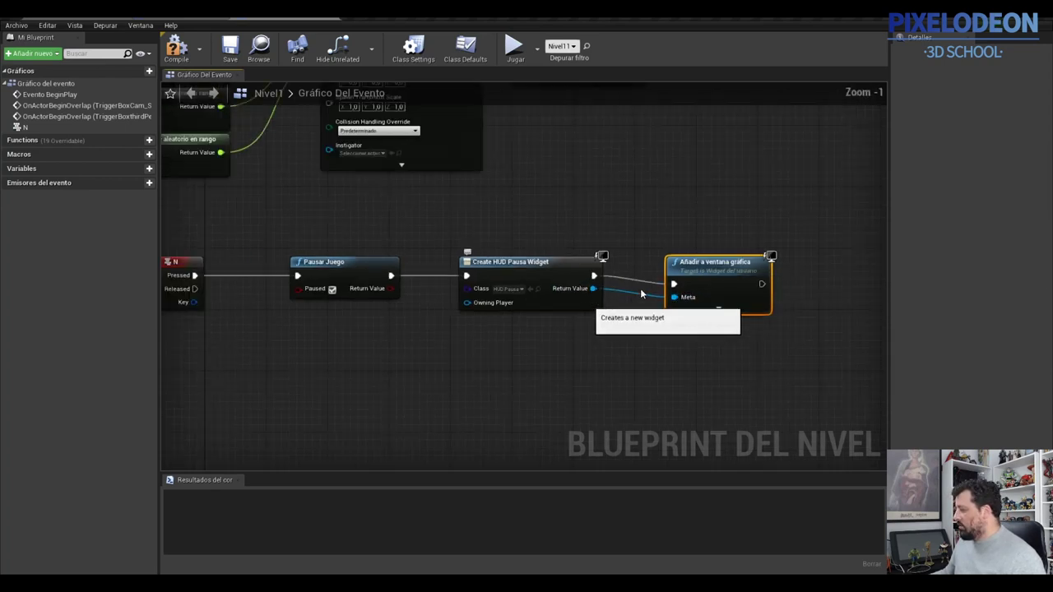
pyautogui.scroll(-2, 395, 328)
pyautogui.scroll(1, 443, 322)
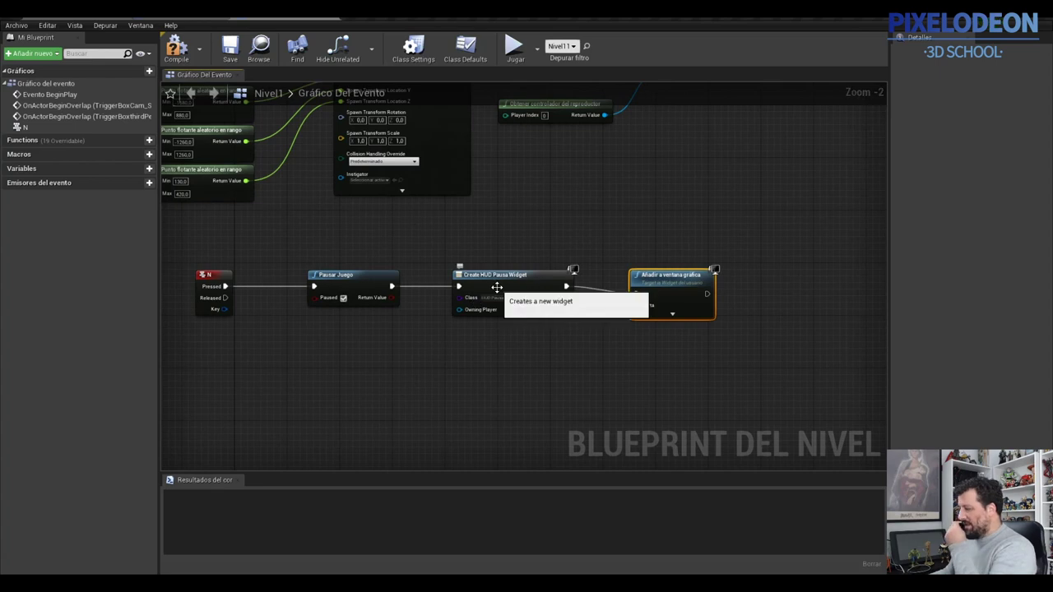
pyautogui.click(176, 54)
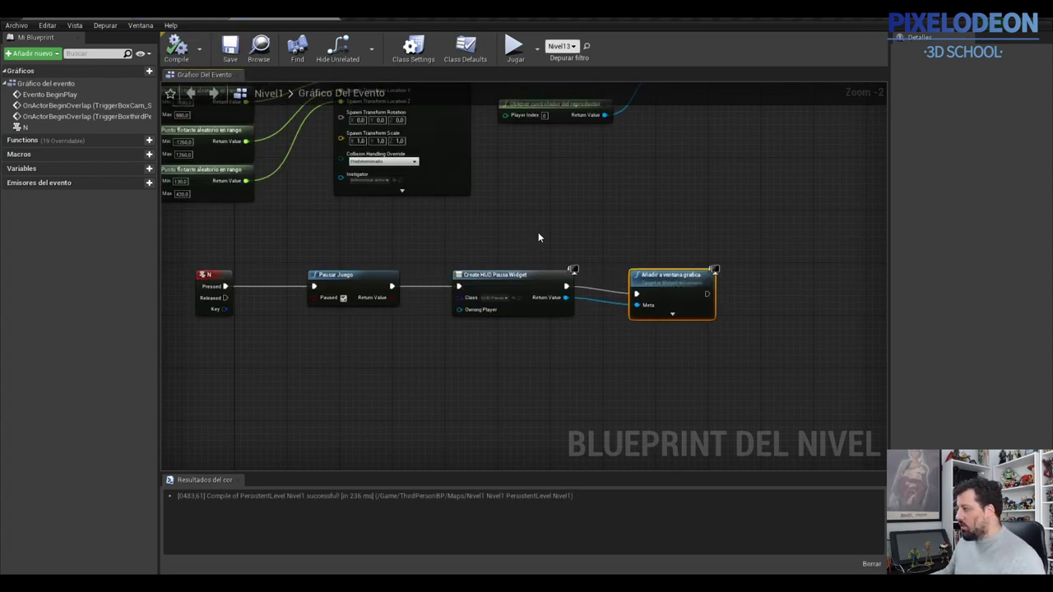
pyautogui.click(513, 46)
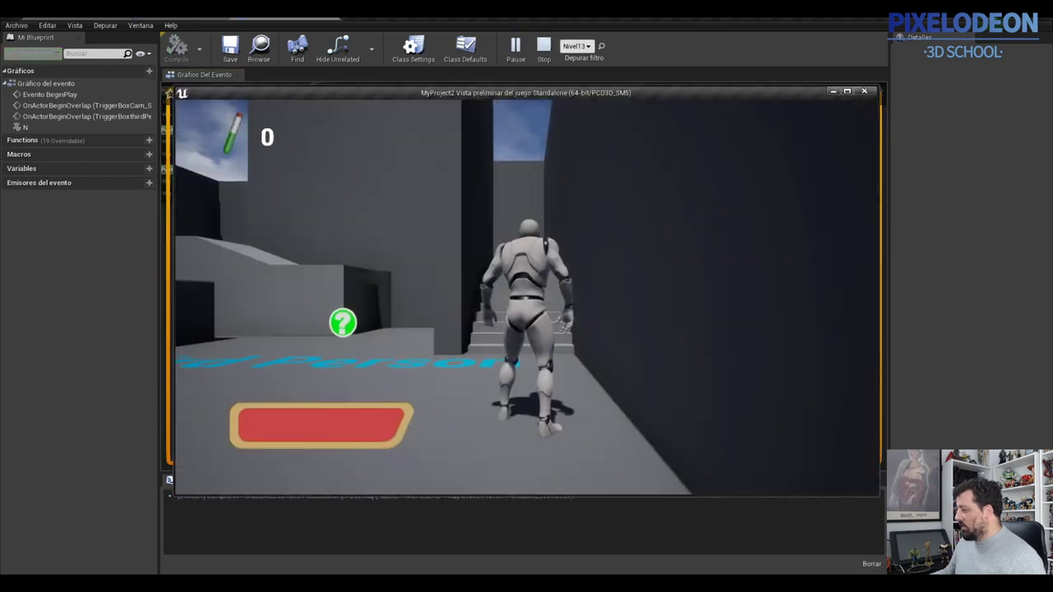
# - Bring up the Pausa menu in the running game, then close the preview
pyautogui.press('p')
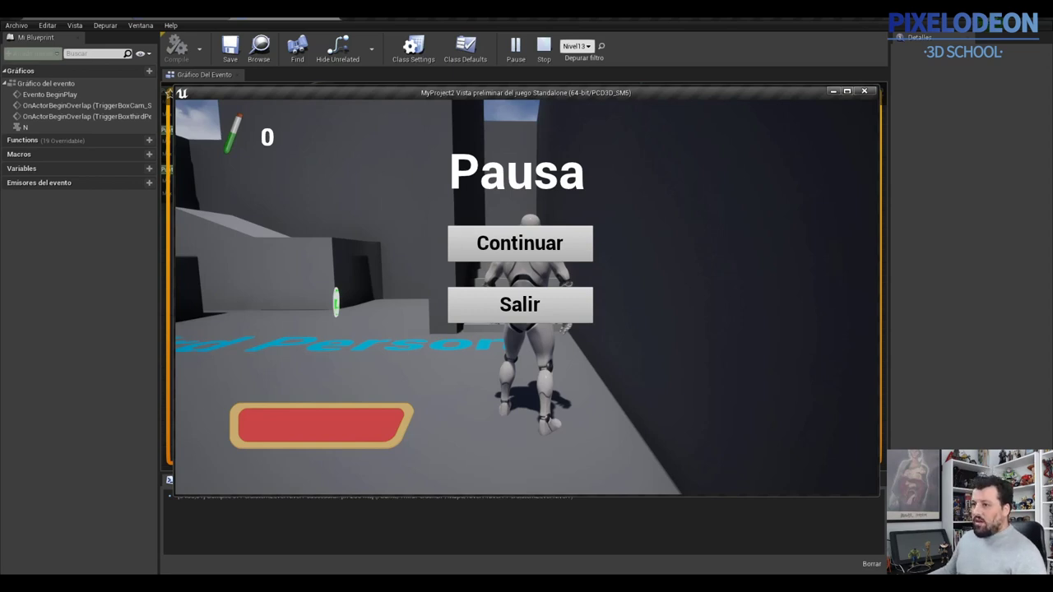
pyautogui.click(520, 305)
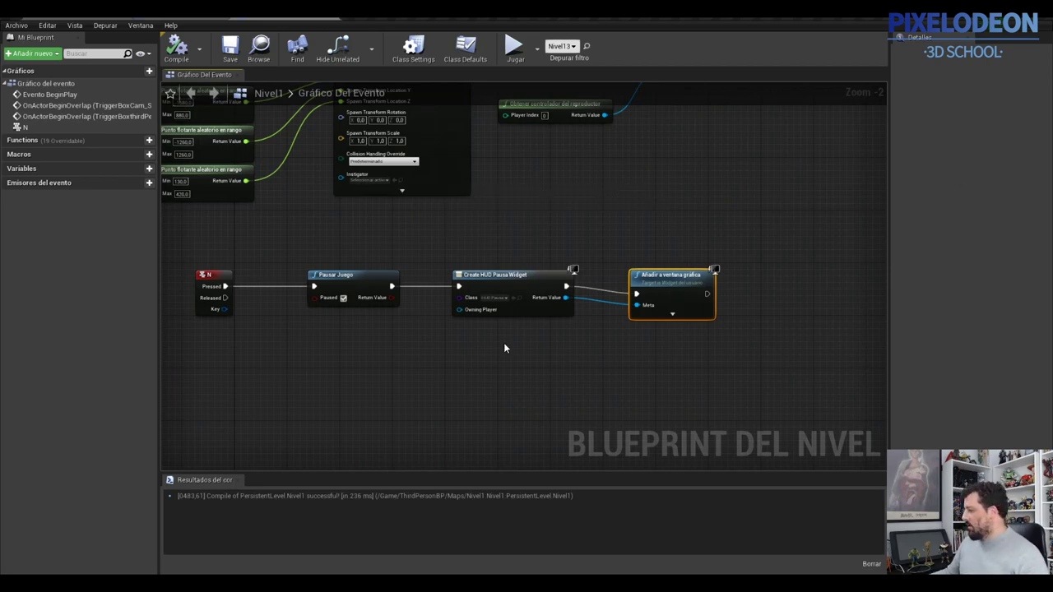
# - Chain a Set Input Mode UI Only node after Añadir a ventana gráfica
pyautogui.moveTo(723, 337)
pyautogui.mouseDown(button='right')
pyautogui.moveTo(596, 342)
pyautogui.moveTo(463, 292)
pyautogui.mouseUp(button='right')
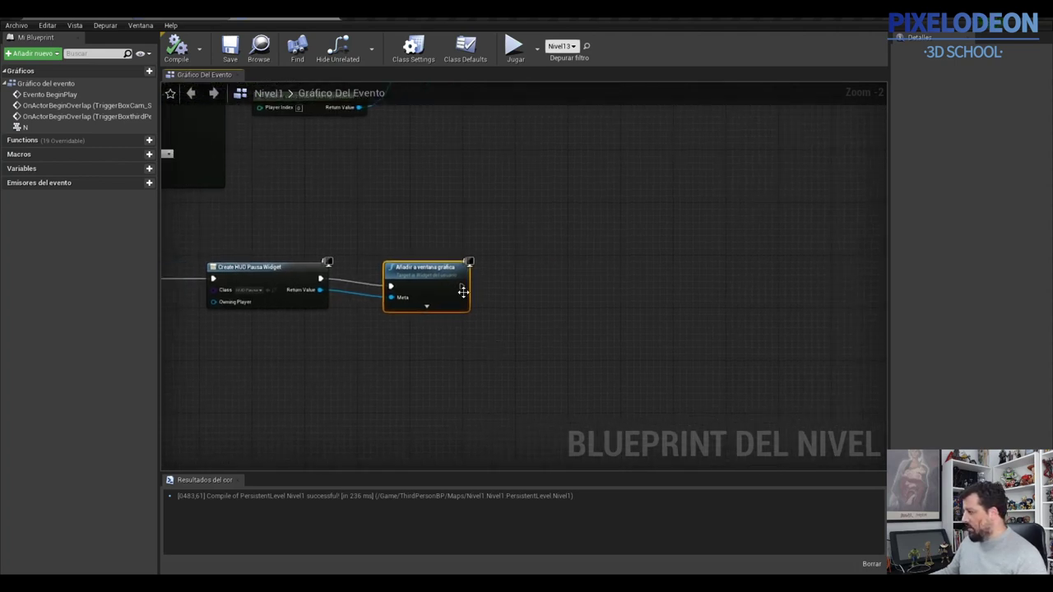
pyautogui.moveTo(461, 285); pyautogui.dragTo(535, 276)
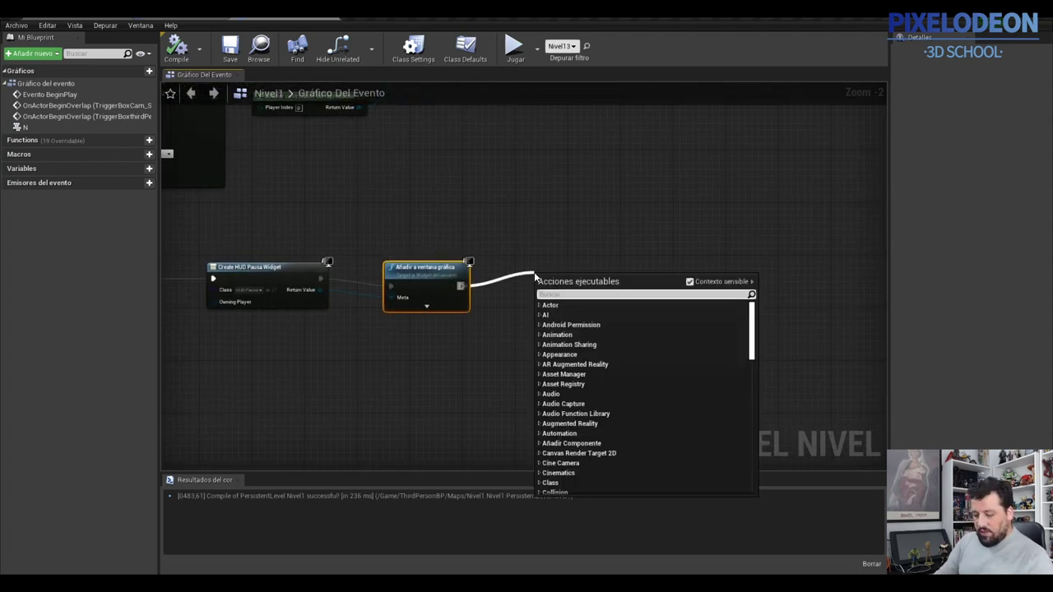
pyautogui.write('set')
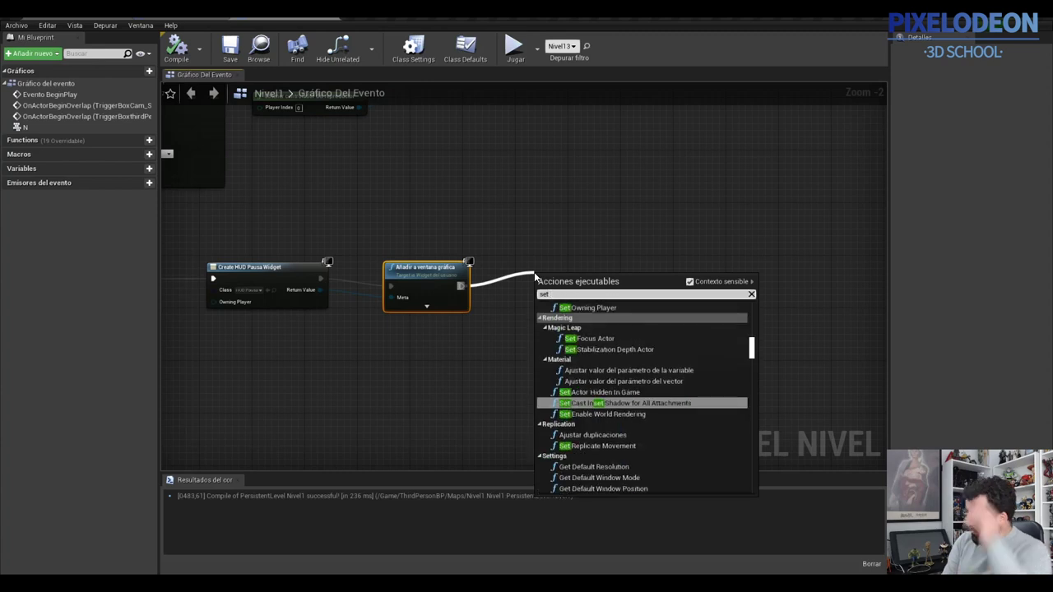
pyautogui.write(' input m')
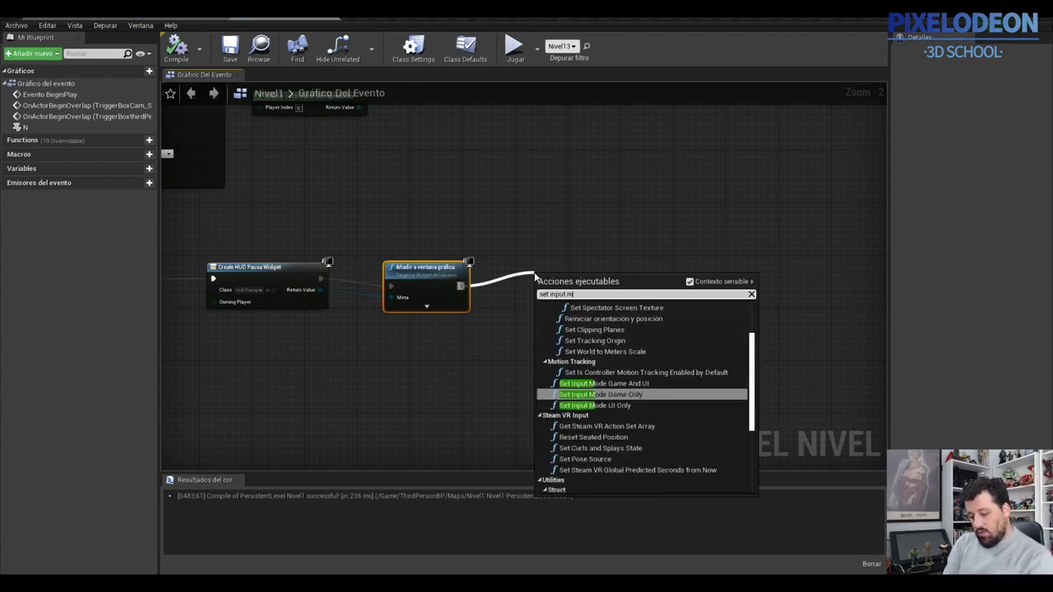
pyautogui.write('ode')
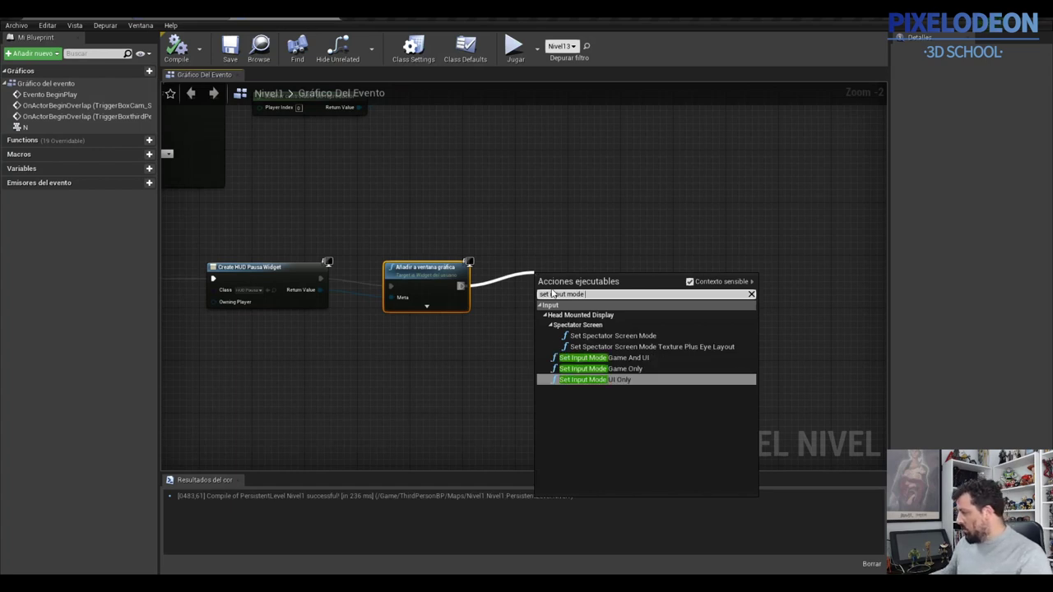
pyautogui.click(616, 377)
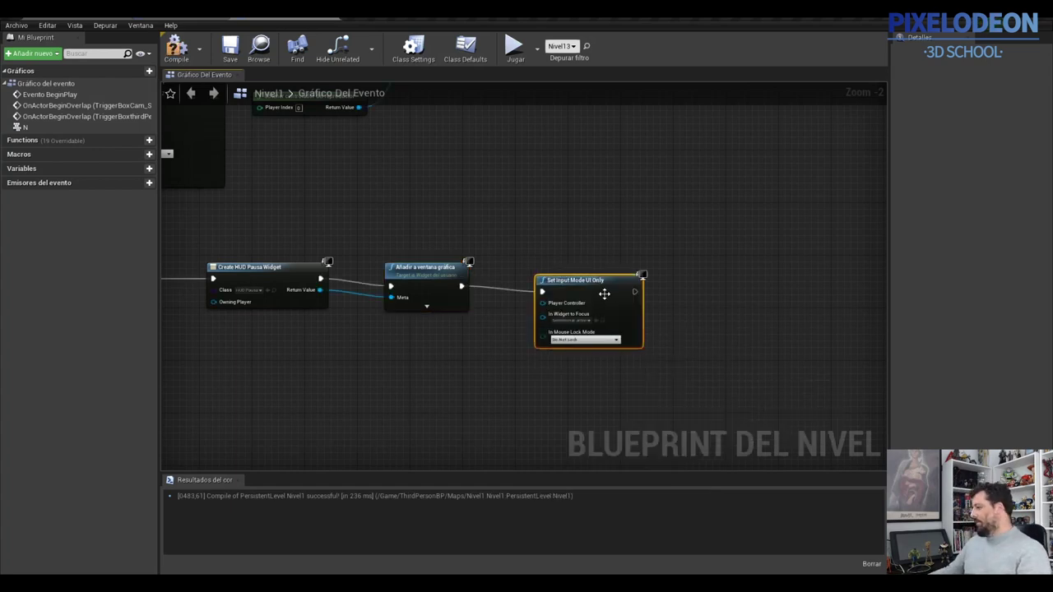
pyautogui.moveTo(603, 294); pyautogui.dragTo(593, 282)
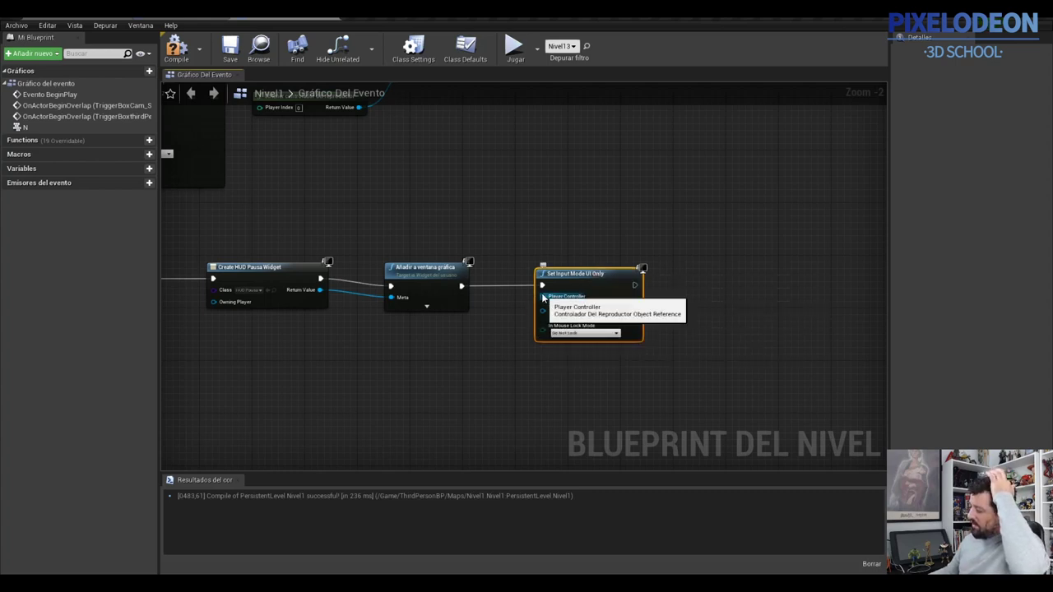
# - Feed an Obtener controlador del reproductor node into its Player Controller input and save the map
pyautogui.moveTo(543, 298); pyautogui.dragTo(463, 349)
pyautogui.write('get player')
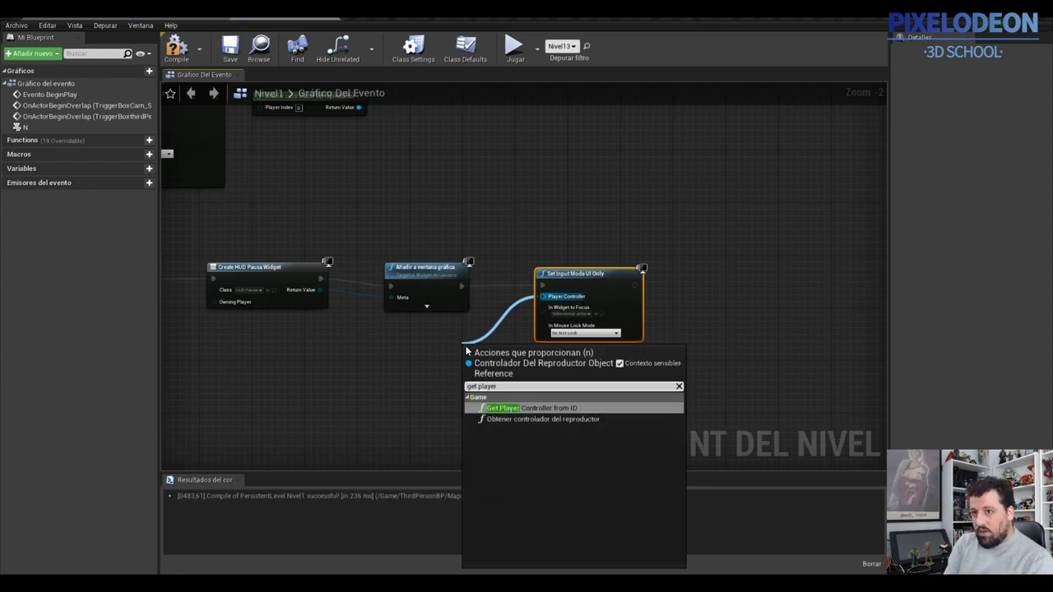
pyautogui.write(' c')
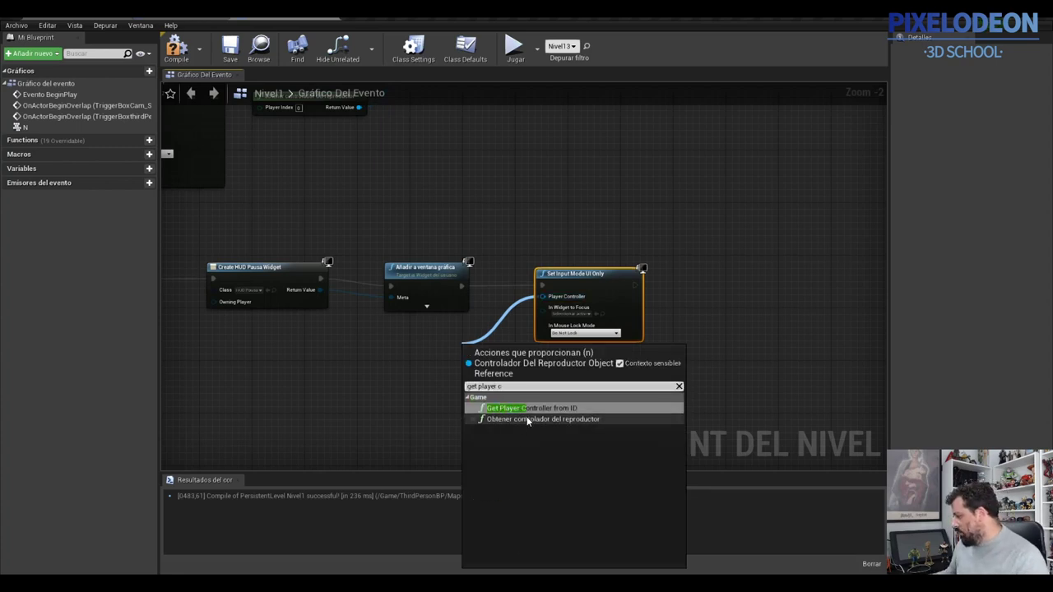
pyautogui.click(539, 418)
pyautogui.moveTo(498, 350); pyautogui.dragTo(365, 350)
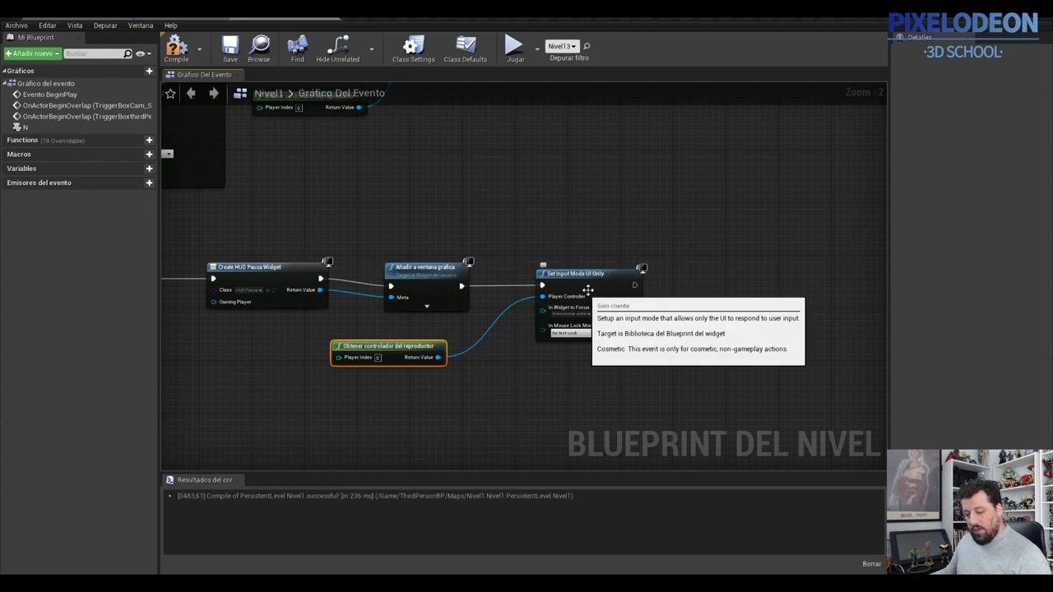
pyautogui.hotkey('ctrl', 's')
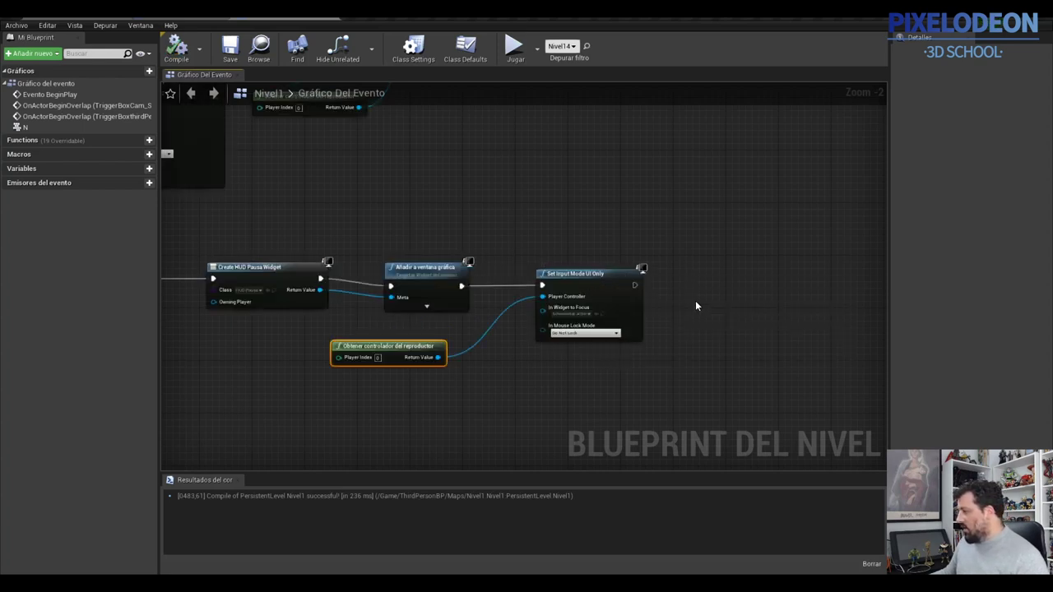
# - Add a set Show Mouse Cursor node after Set Input Mode, with the option ticked
pyautogui.moveTo(695, 298); pyautogui.dragTo(534, 297, button='right')
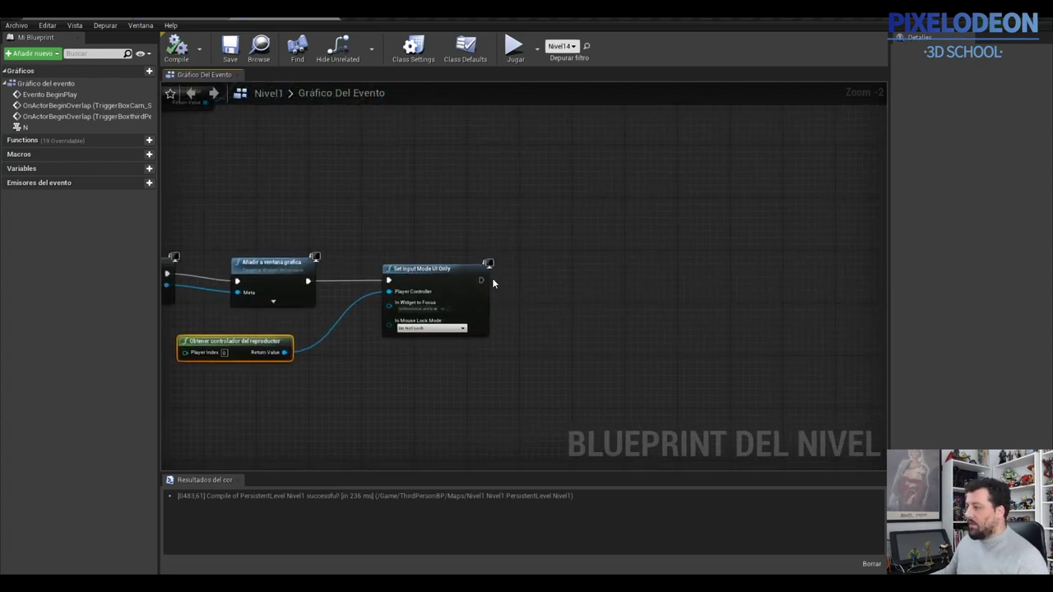
pyautogui.moveTo(482, 280); pyautogui.dragTo(553, 283)
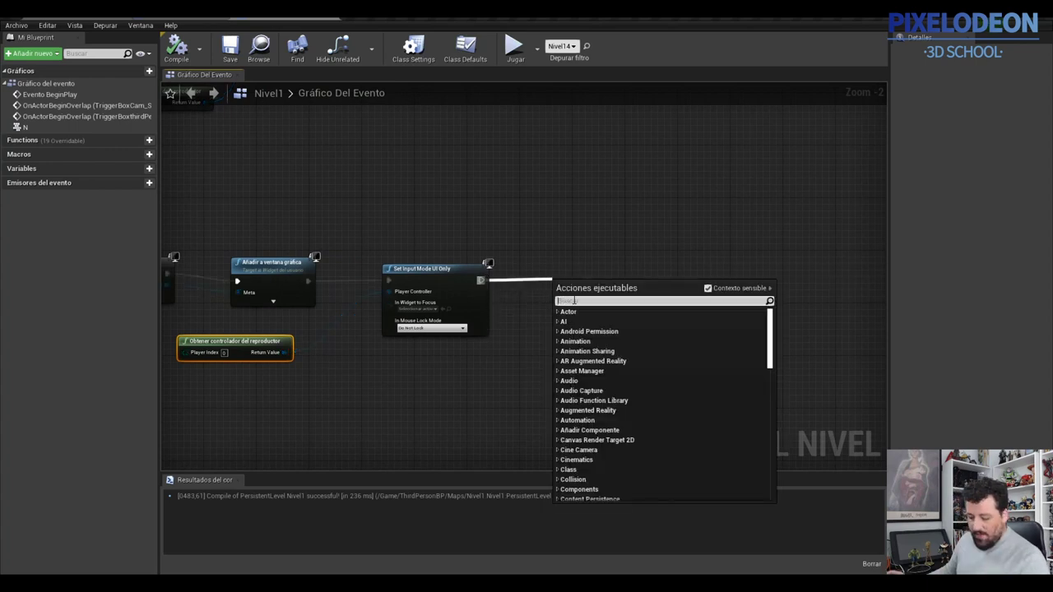
pyautogui.write('show')
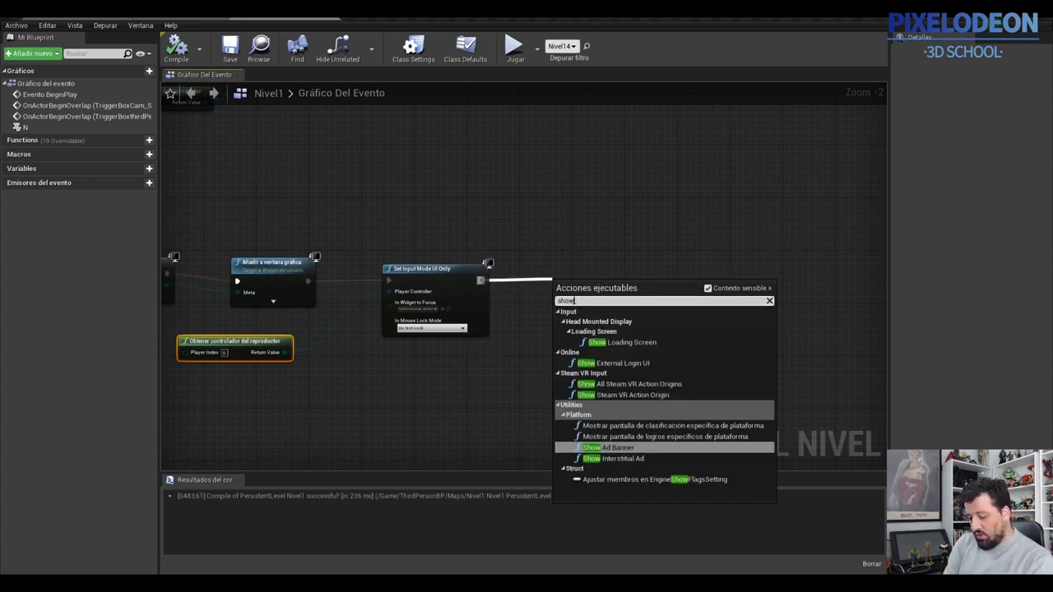
pyautogui.write(' mou')
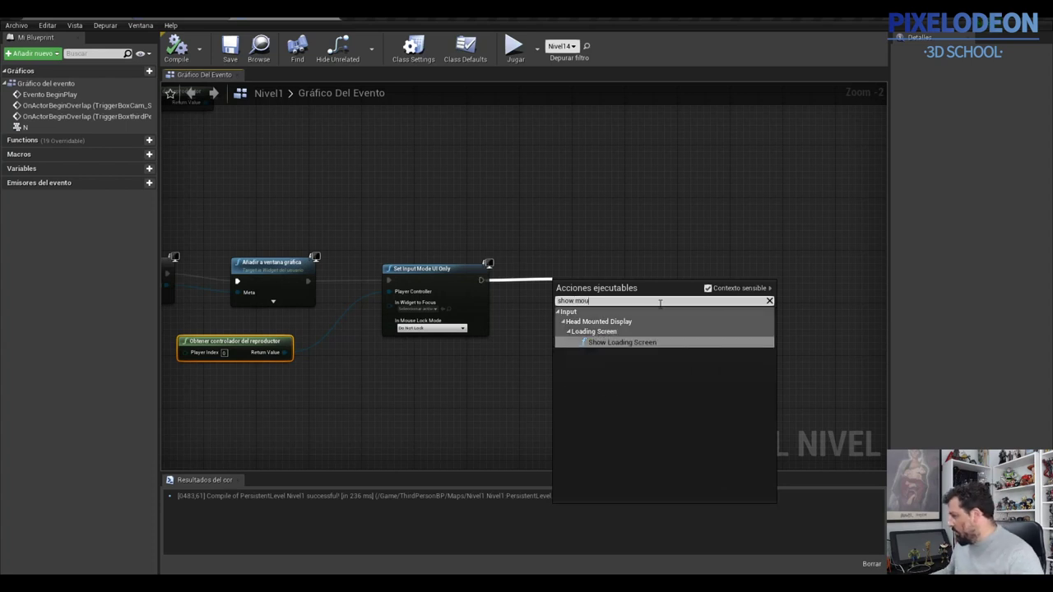
pyautogui.click(707, 287)
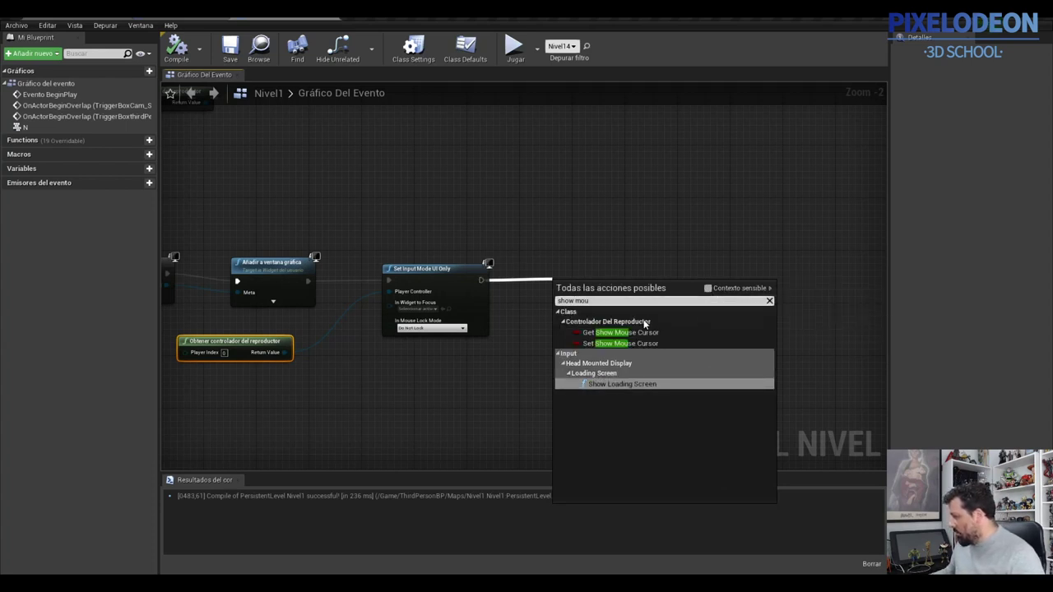
pyautogui.click(623, 332)
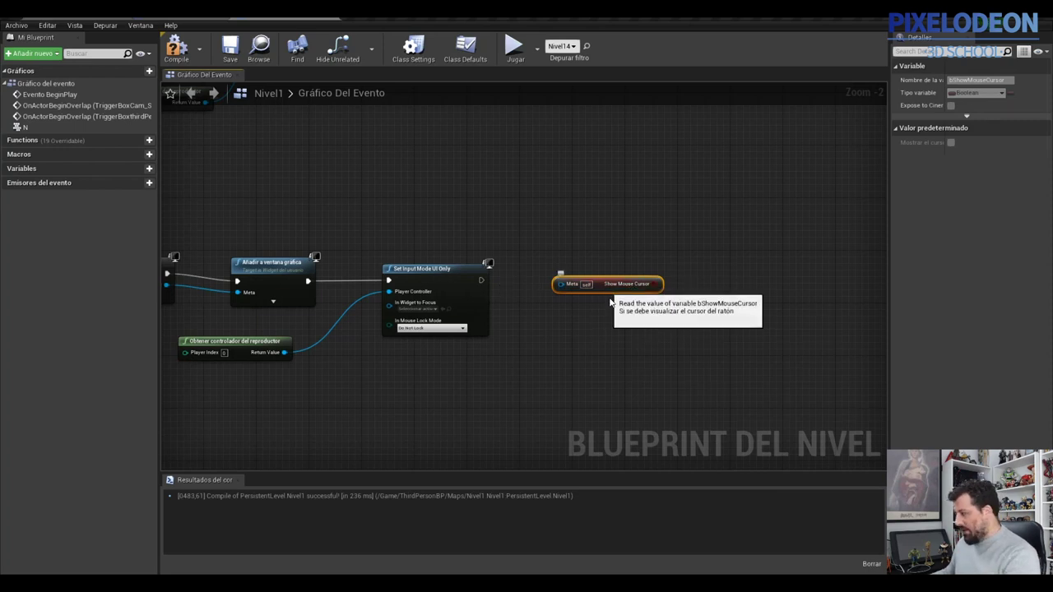
pyautogui.press('Delete')
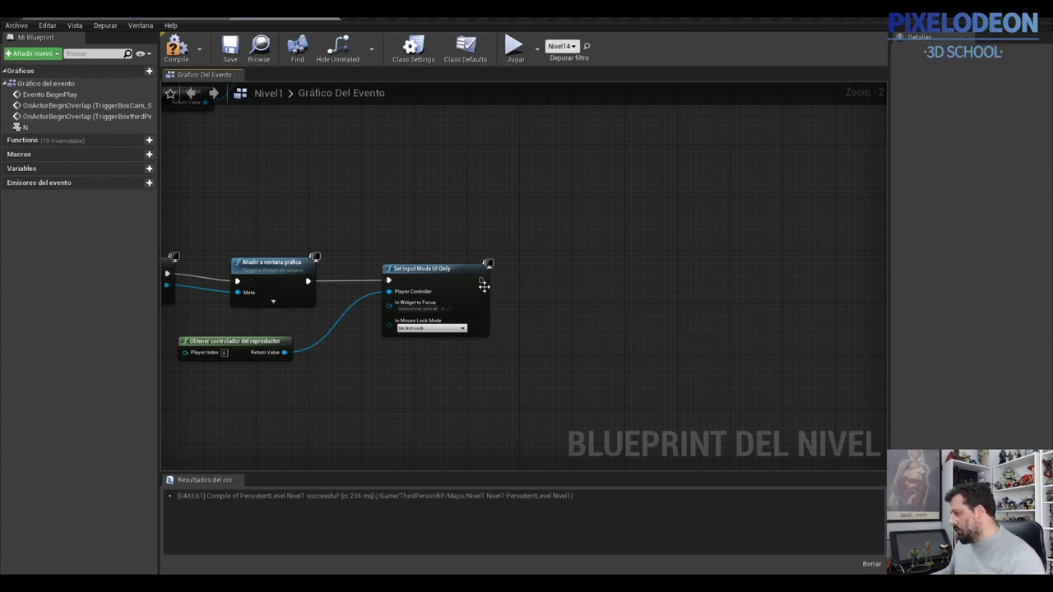
pyautogui.moveTo(481, 281); pyautogui.dragTo(589, 292)
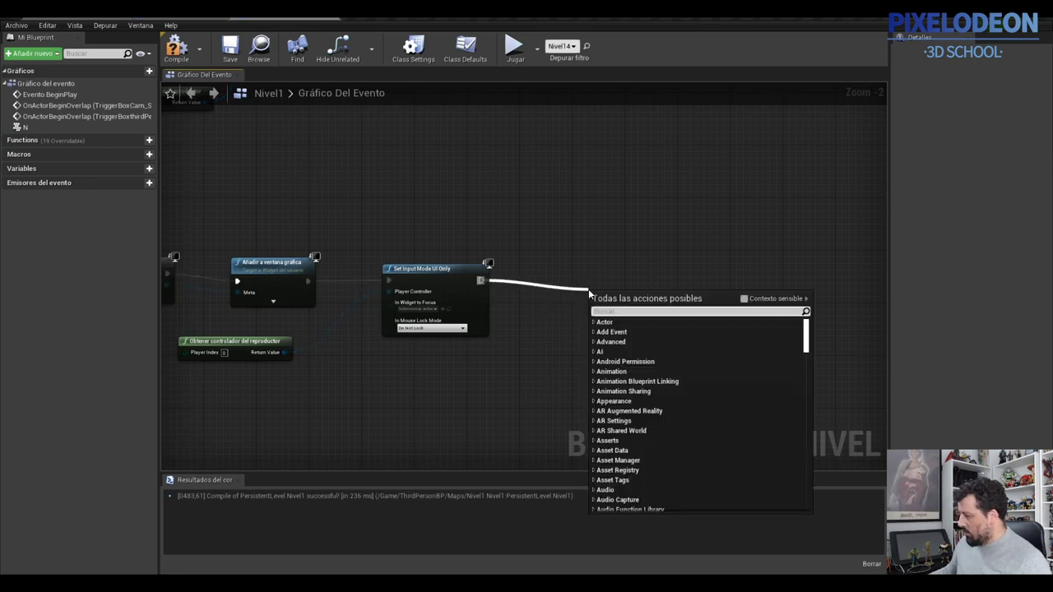
pyautogui.write('show mou')
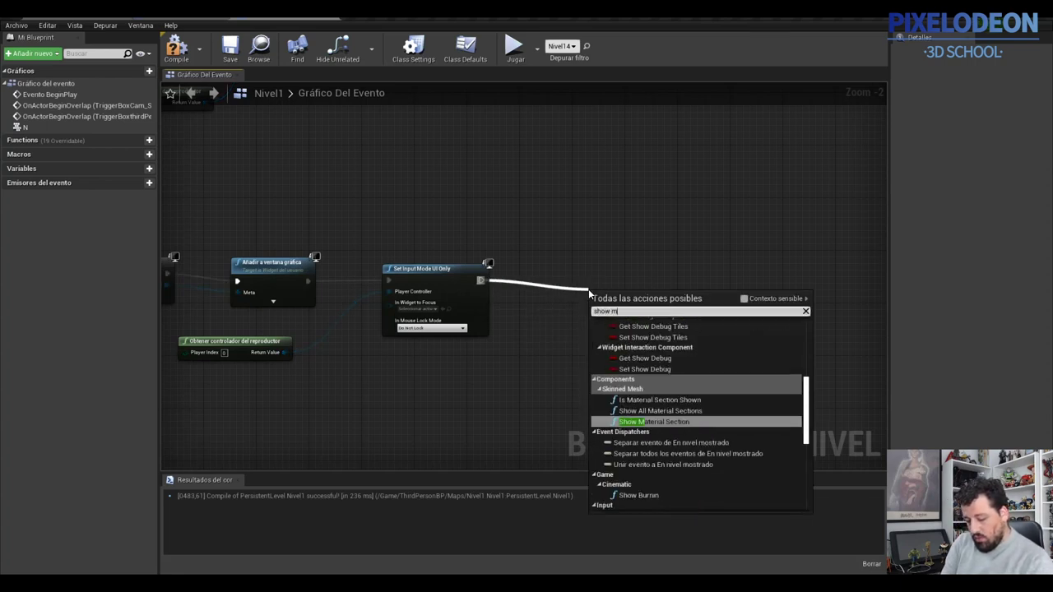
pyautogui.click(663, 354)
pyautogui.moveTo(644, 289); pyautogui.dragTo(651, 278)
pyautogui.click(656, 298)
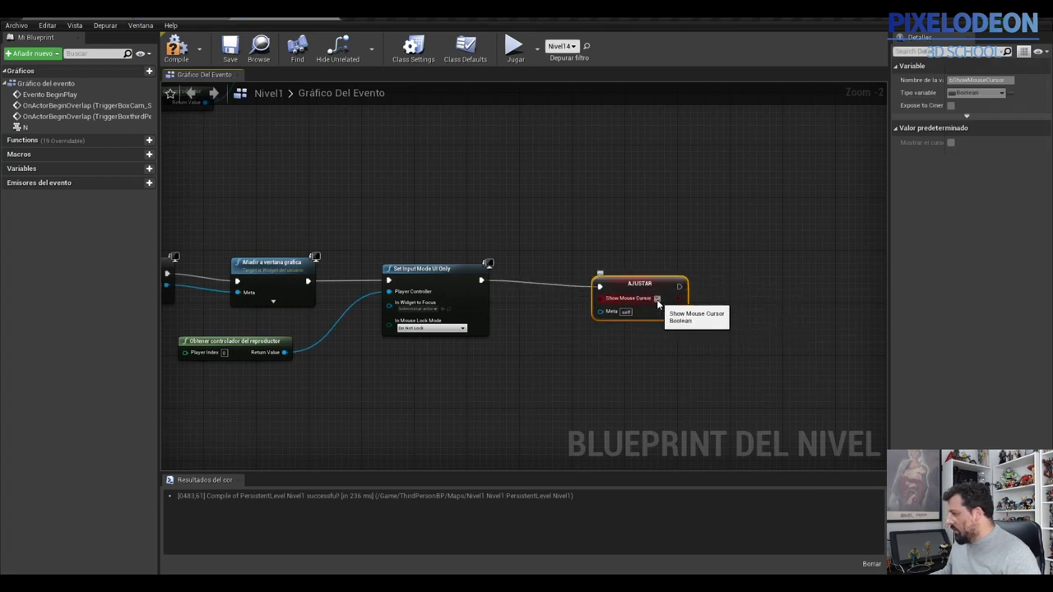
# - Wire the player controller into its target, save, and launch the standalone preview
pyautogui.moveTo(284, 352); pyautogui.dragTo(600, 313)
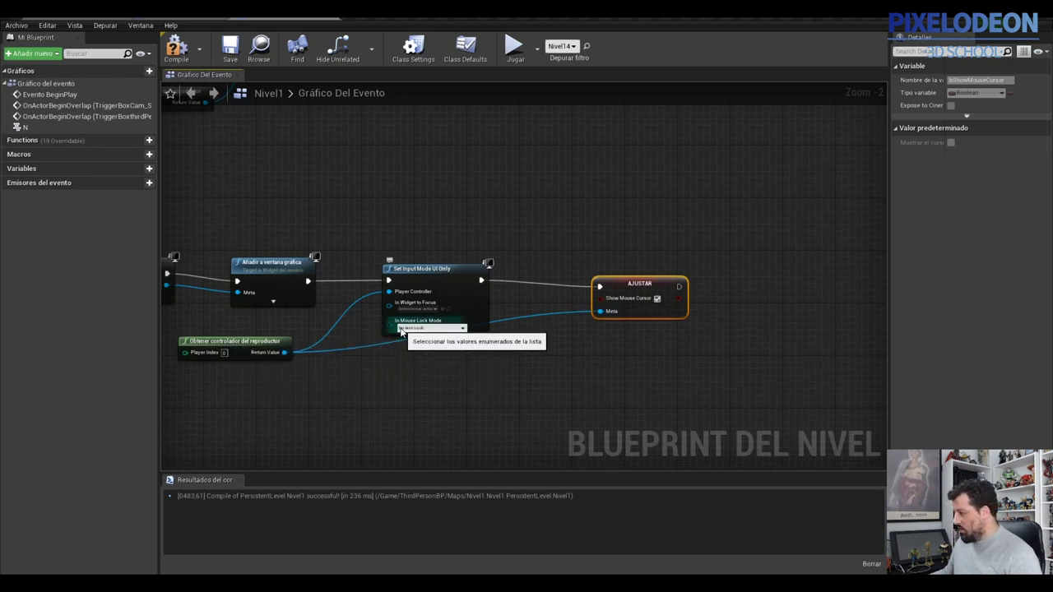
pyautogui.click(230, 54)
pyautogui.click(514, 48)
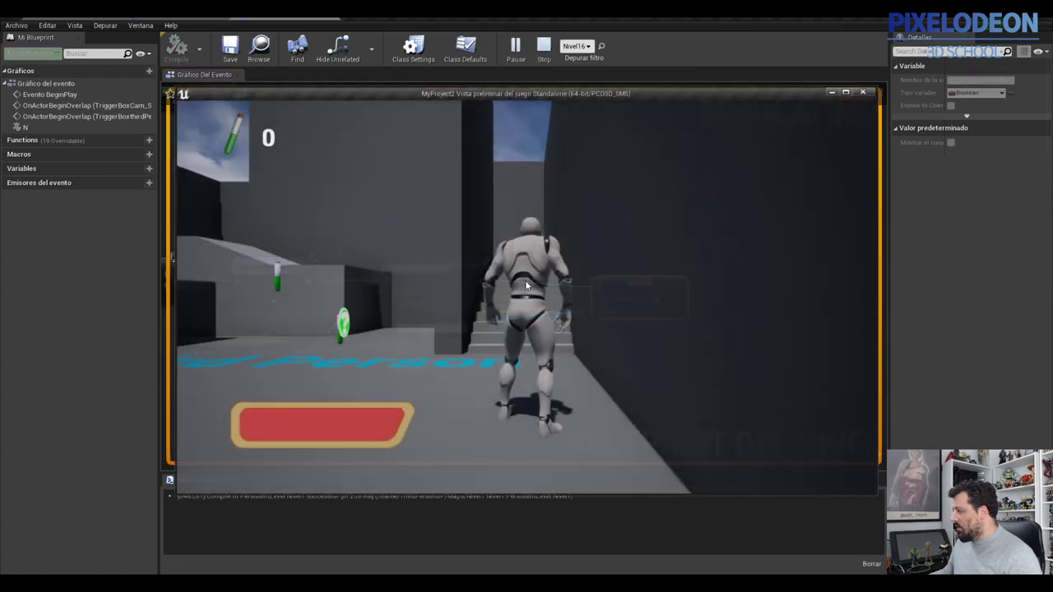
# - Bring up the Pausa menu in play, then stop the preview with Esc
pyautogui.press('p')
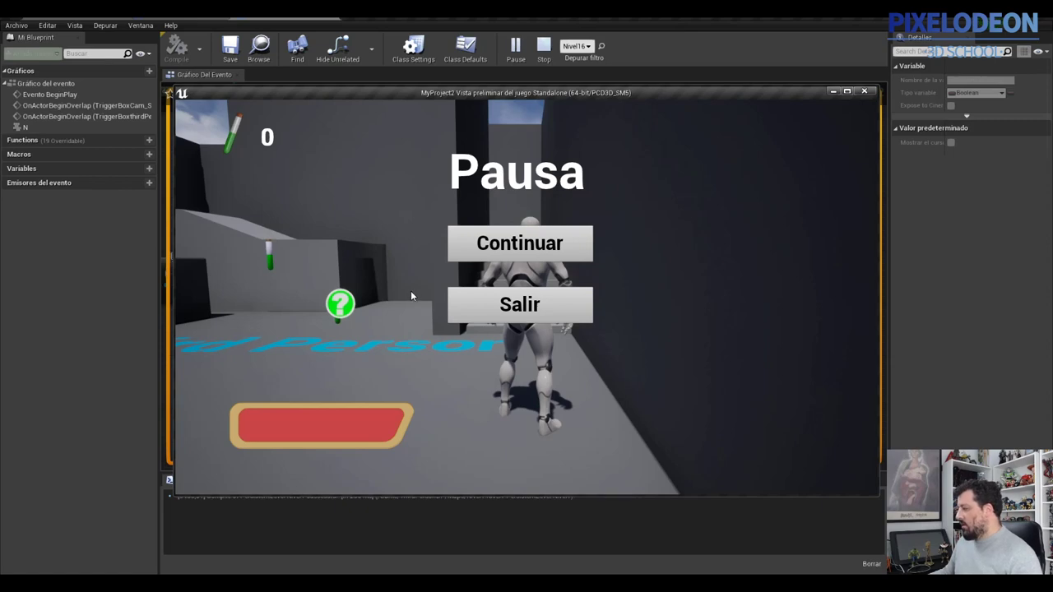
pyautogui.press('Escape')
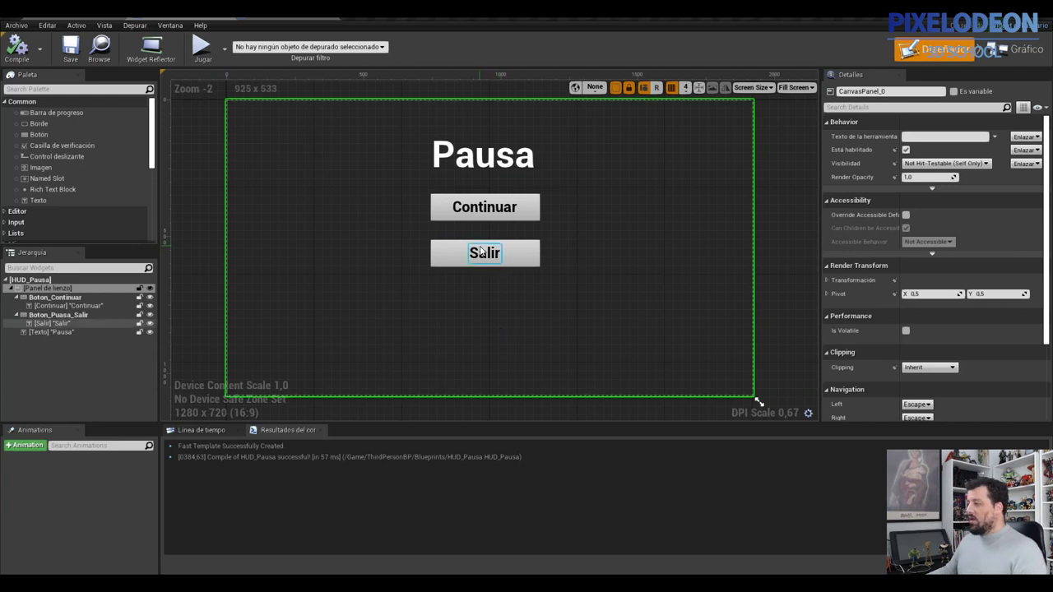
# - Create an On Clicked (En clicado) event for the Salir button, Boton_Puasa_Salir
pyautogui.click(442, 211)
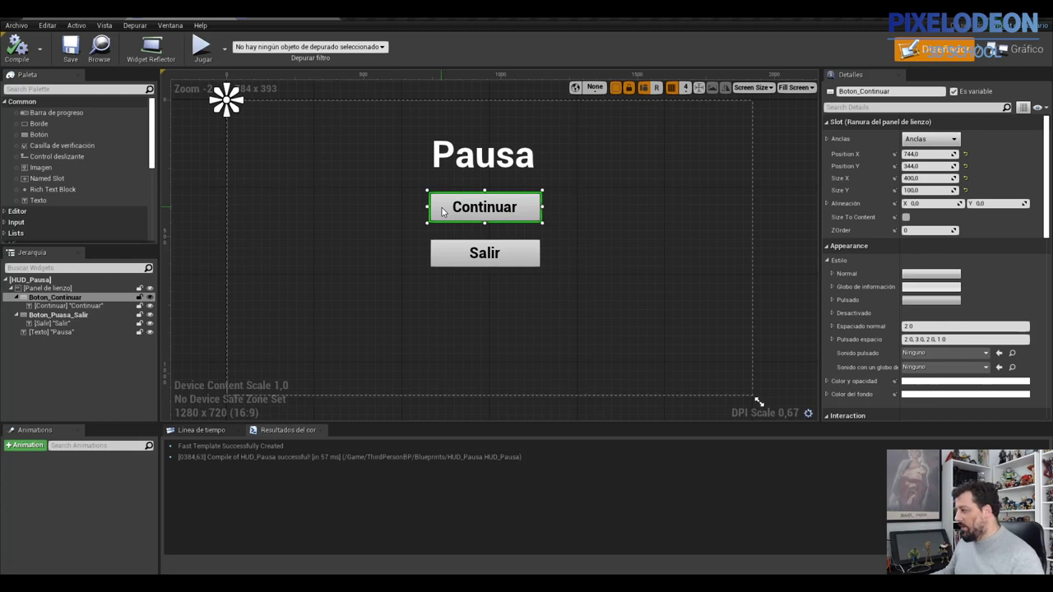
pyautogui.click(449, 262)
pyautogui.scroll(-5, 970, 304)
pyautogui.scroll(-5, 990, 299)
pyautogui.scroll(-5, 990, 302)
pyautogui.scroll(-2, 990, 306)
pyautogui.click(942, 349)
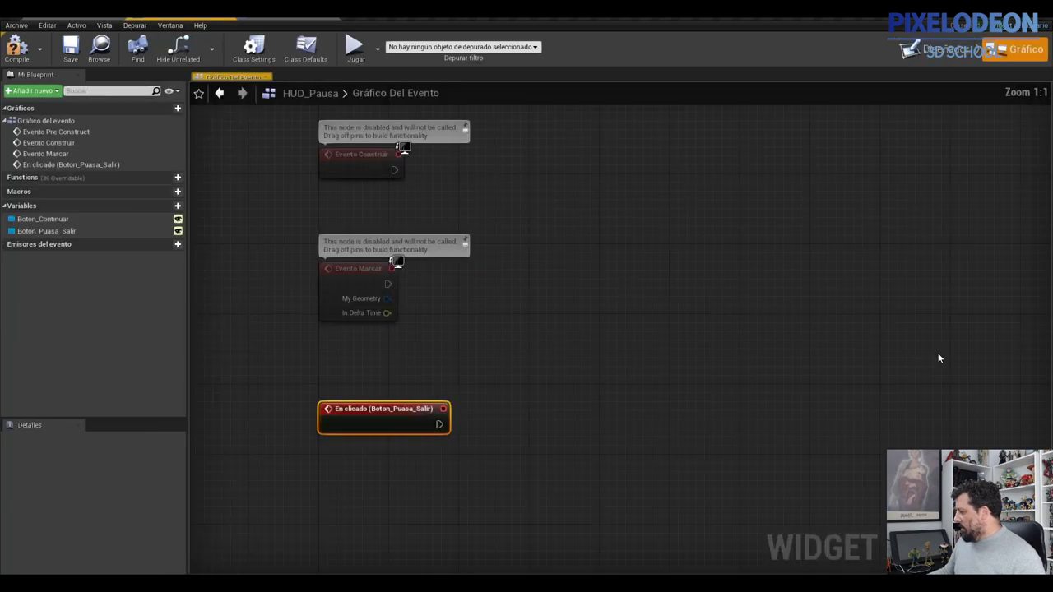
# - Connect the Salir click event to a Salir del juego node
pyautogui.click(614, 372)
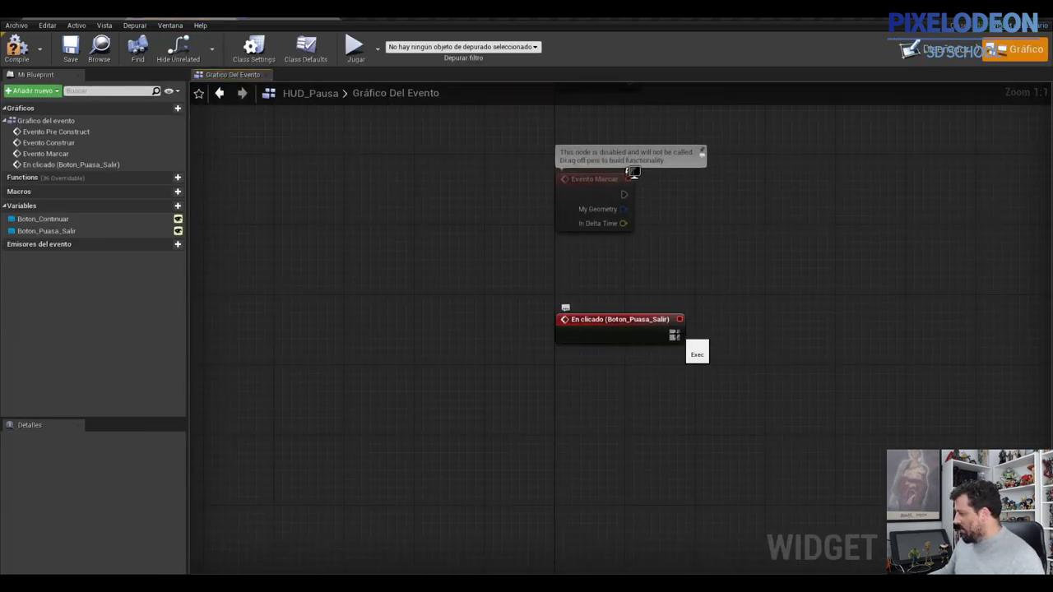
pyautogui.moveTo(675, 335); pyautogui.dragTo(754, 329)
pyautogui.write('qui')
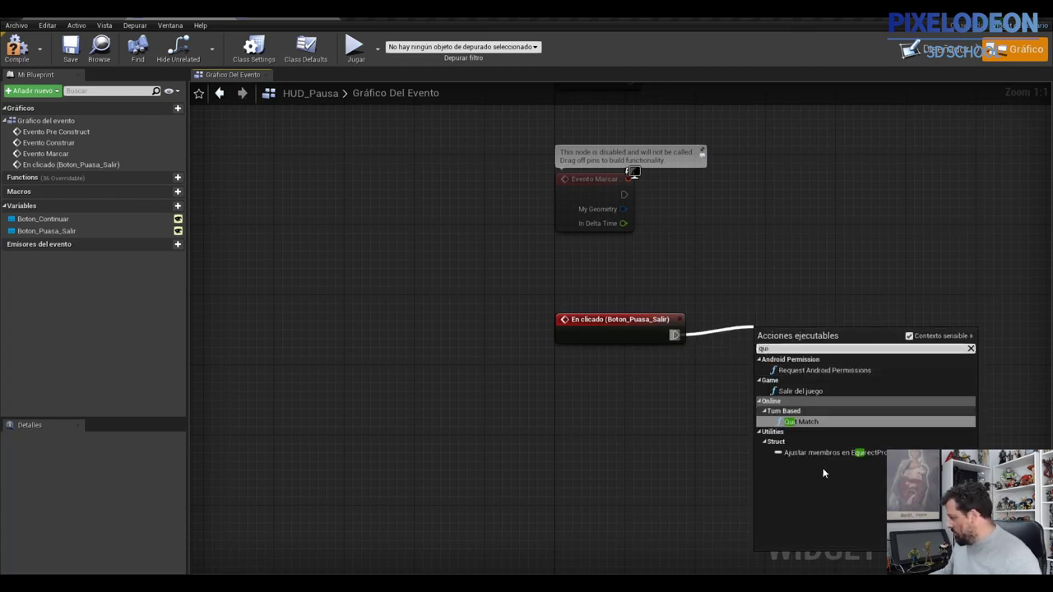
pyautogui.click(813, 392)
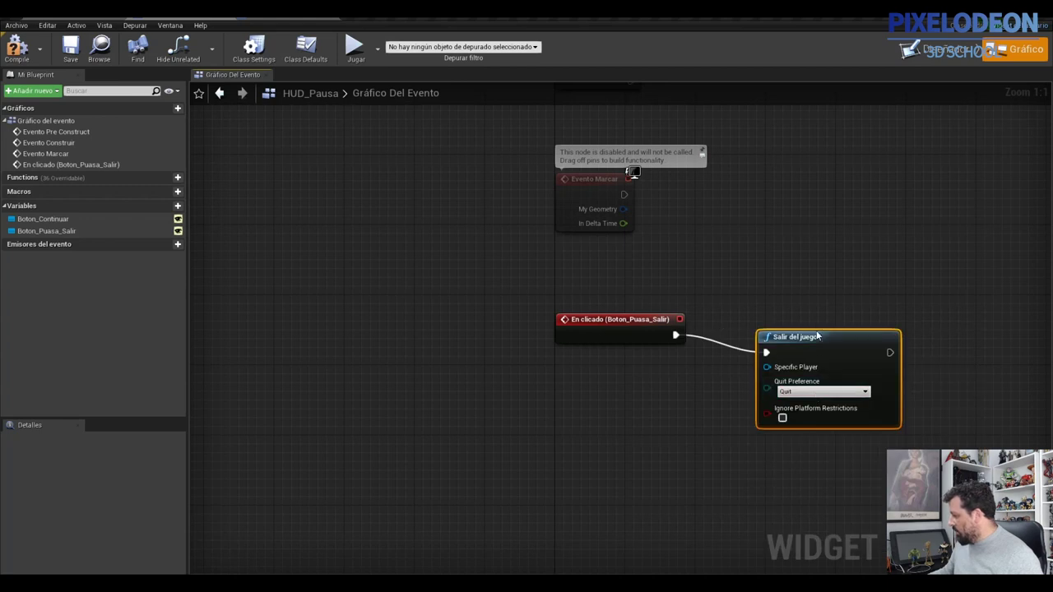
pyautogui.moveTo(827, 340); pyautogui.dragTo(827, 315)
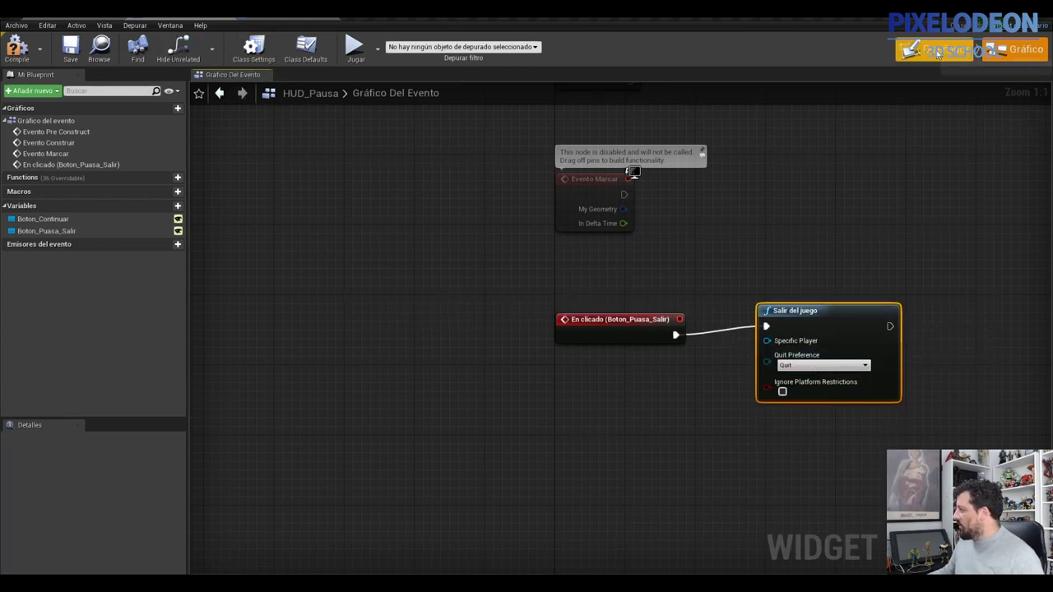
# - Create an En clicado event for the Continuar button, Boton_Continuar
pyautogui.click(946, 54)
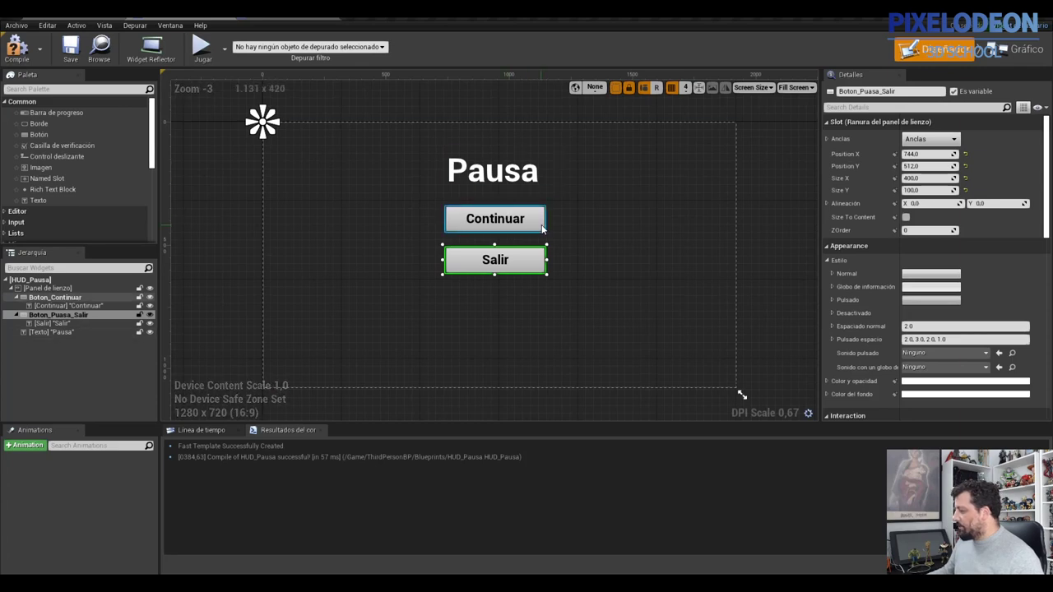
pyautogui.click(498, 216)
pyautogui.scroll(-2, 937, 310)
pyautogui.scroll(-3, 937, 311)
pyautogui.scroll(-3, 937, 310)
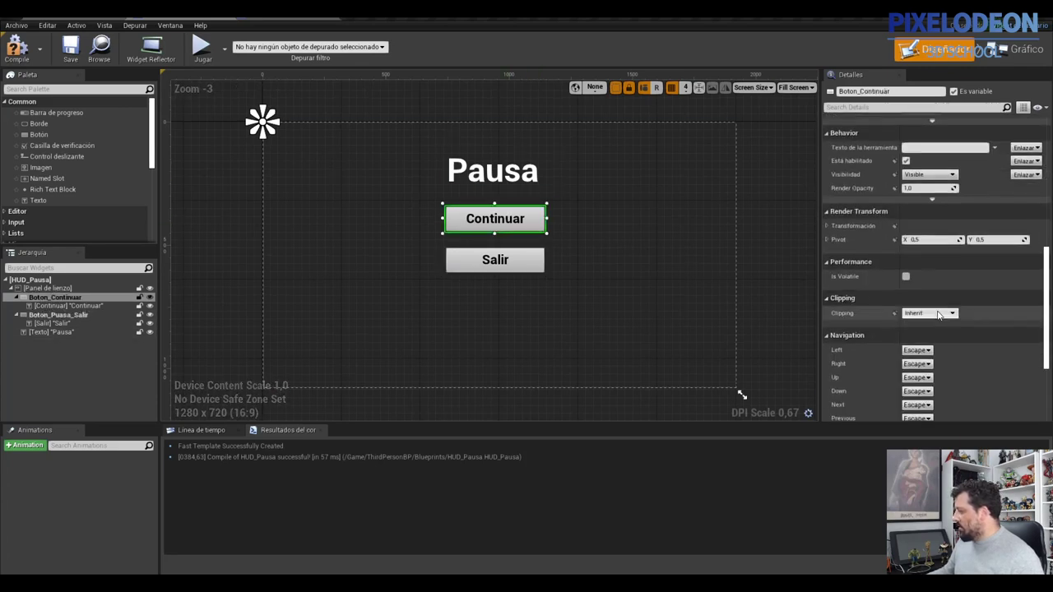
pyautogui.scroll(-2, 937, 310)
pyautogui.click(958, 351)
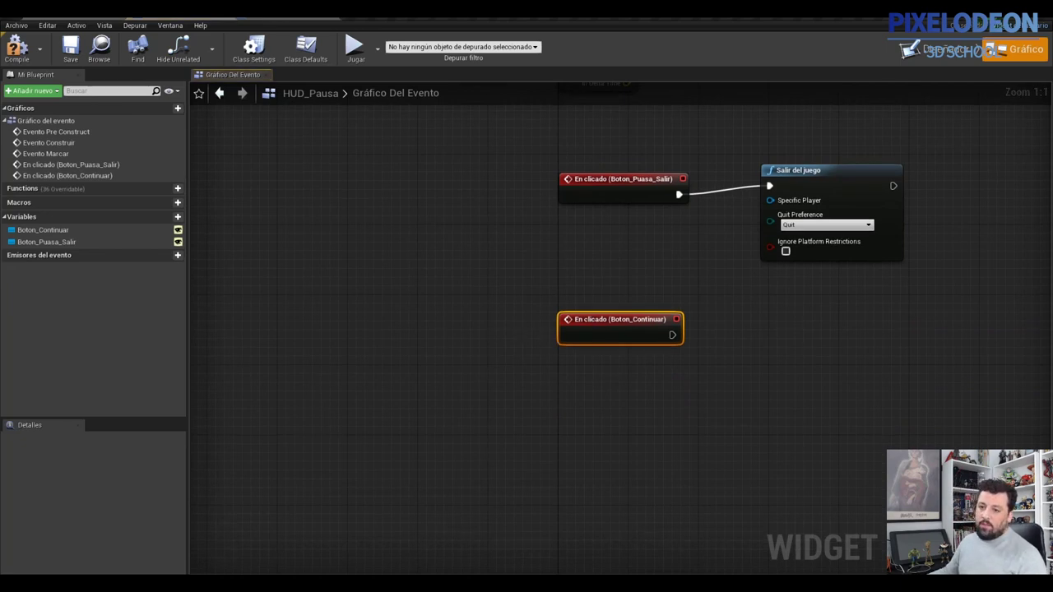
pyautogui.hotkey('ctrl', 'z')
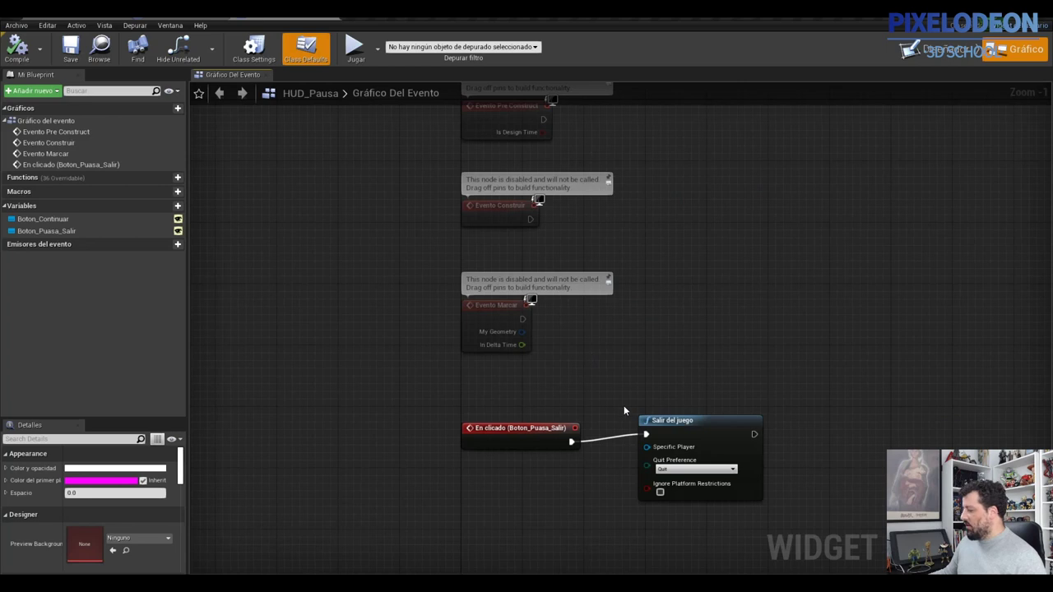
pyautogui.scroll(1, 623, 406)
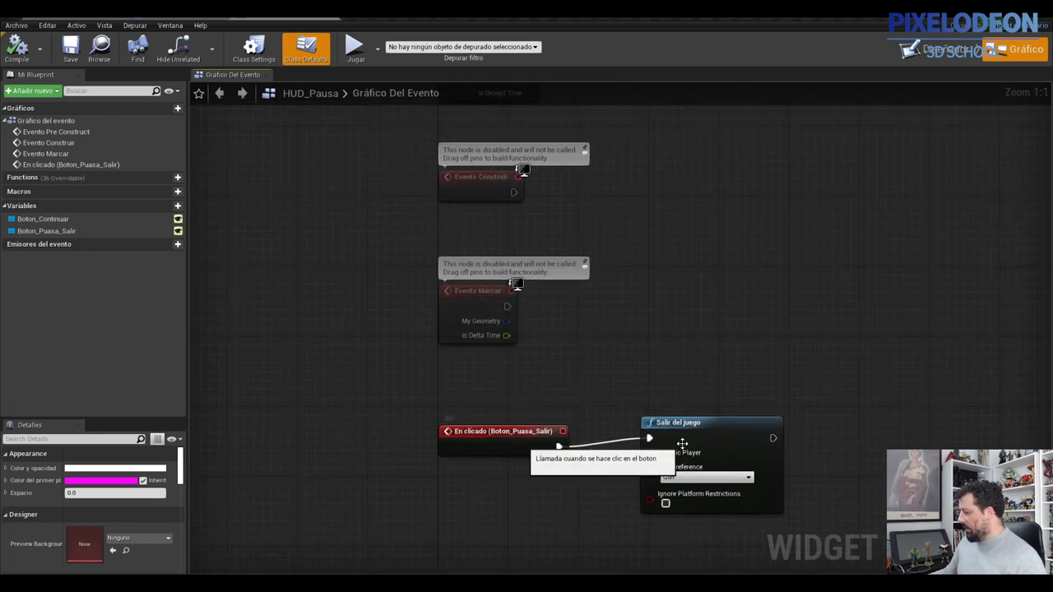
pyautogui.moveTo(733, 430); pyautogui.dragTo(714, 439)
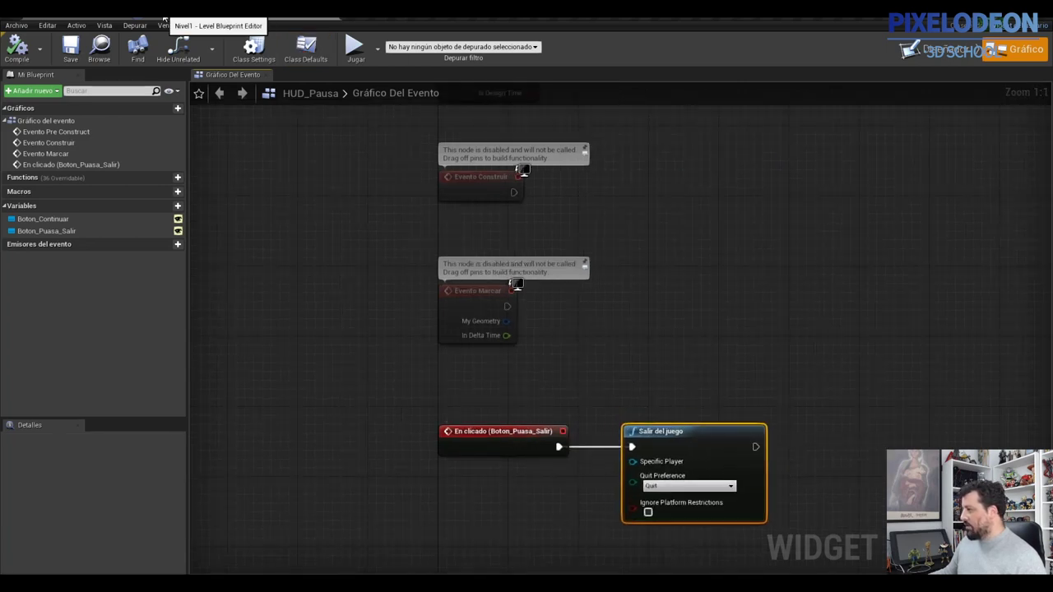
pyautogui.click(944, 49)
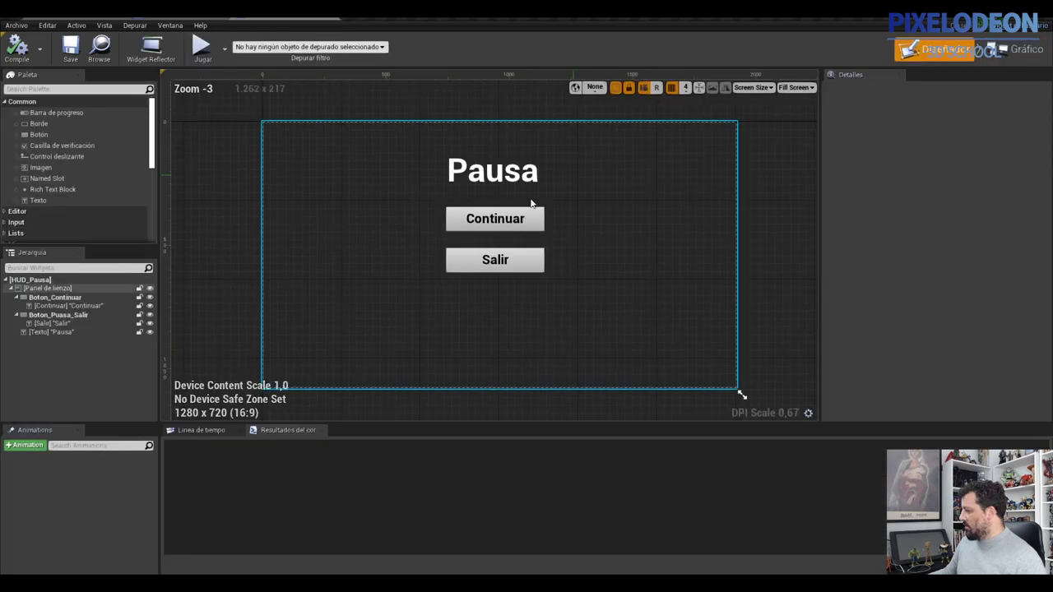
pyautogui.scroll(-10, 918, 320)
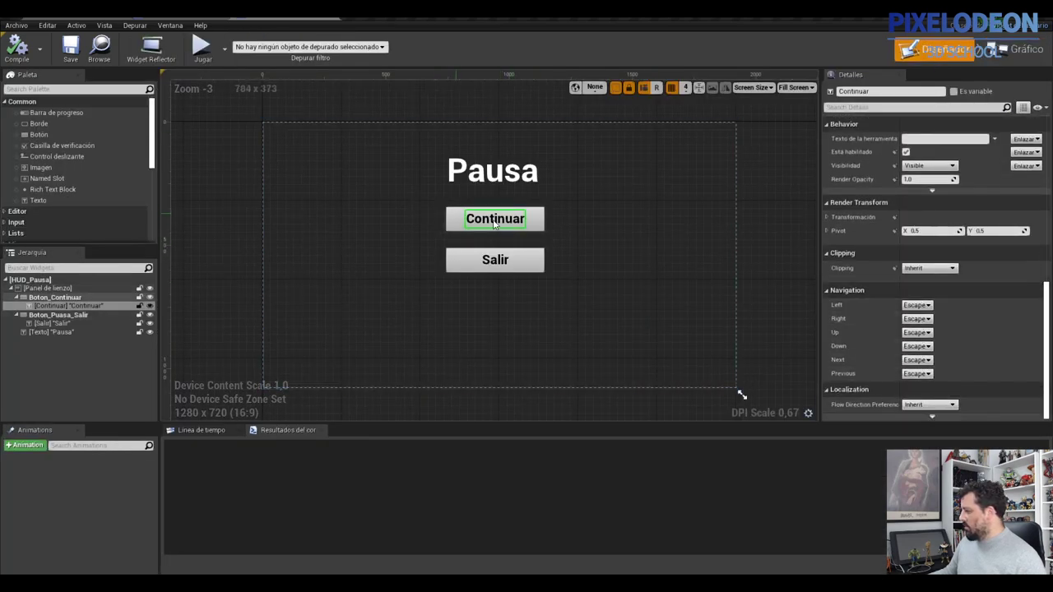
pyautogui.click(535, 218)
pyautogui.scroll(-5, 904, 327)
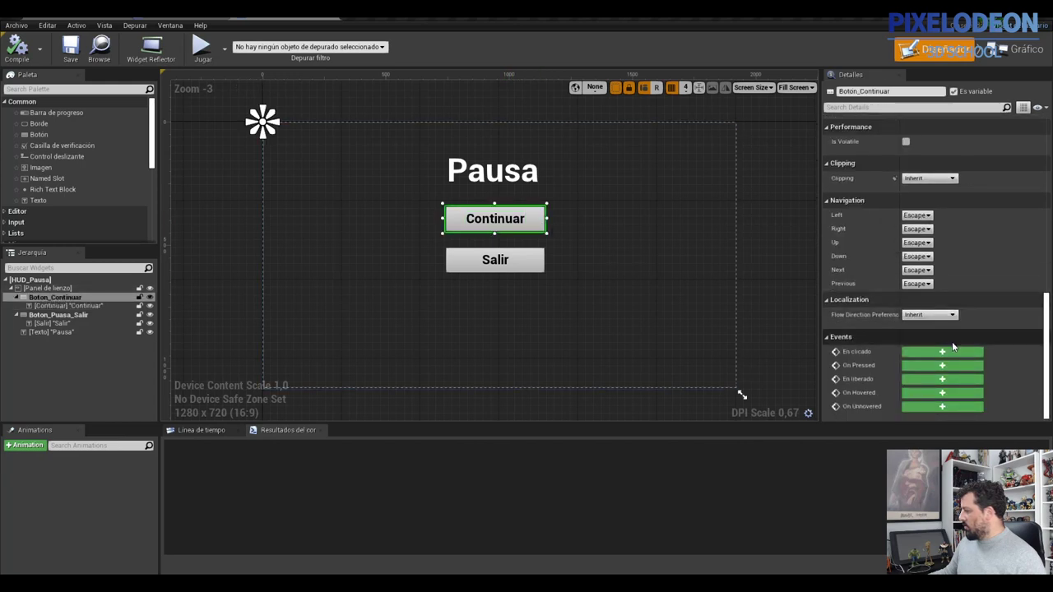
pyautogui.click(952, 342)
pyautogui.moveTo(621, 321); pyautogui.dragTo(621, 355)
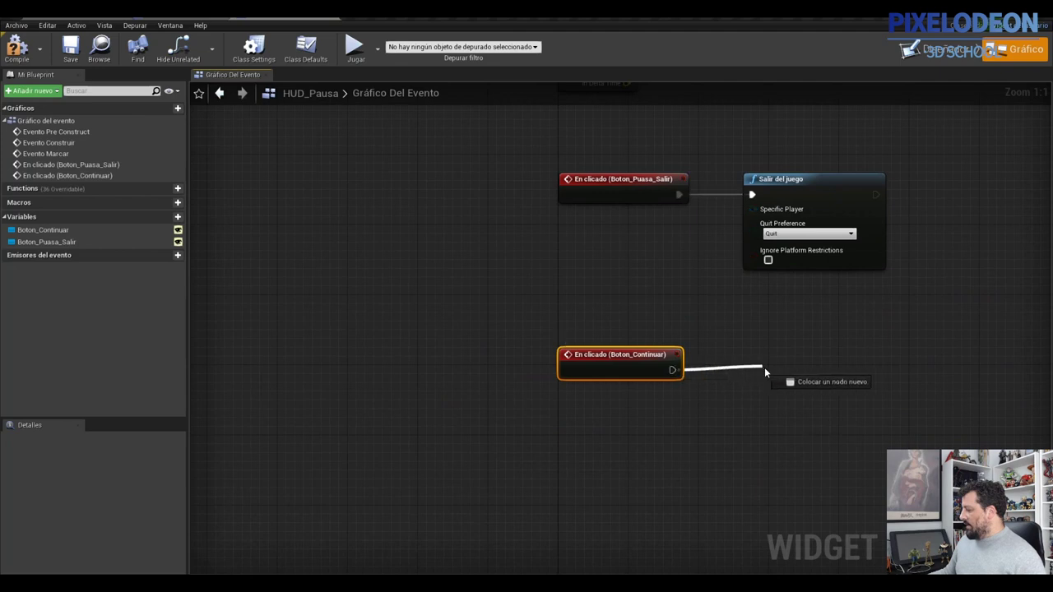
# - Run Pausar Juego with Paused unchecked from the Continuar click event
pyautogui.moveTo(670, 371); pyautogui.dragTo(765, 367)
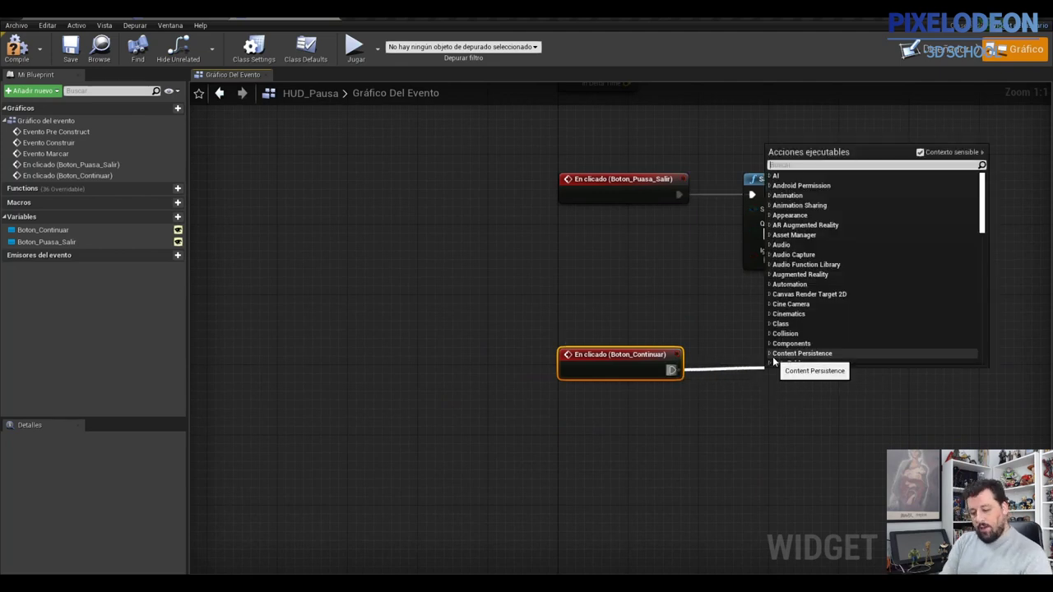
pyautogui.write('se')
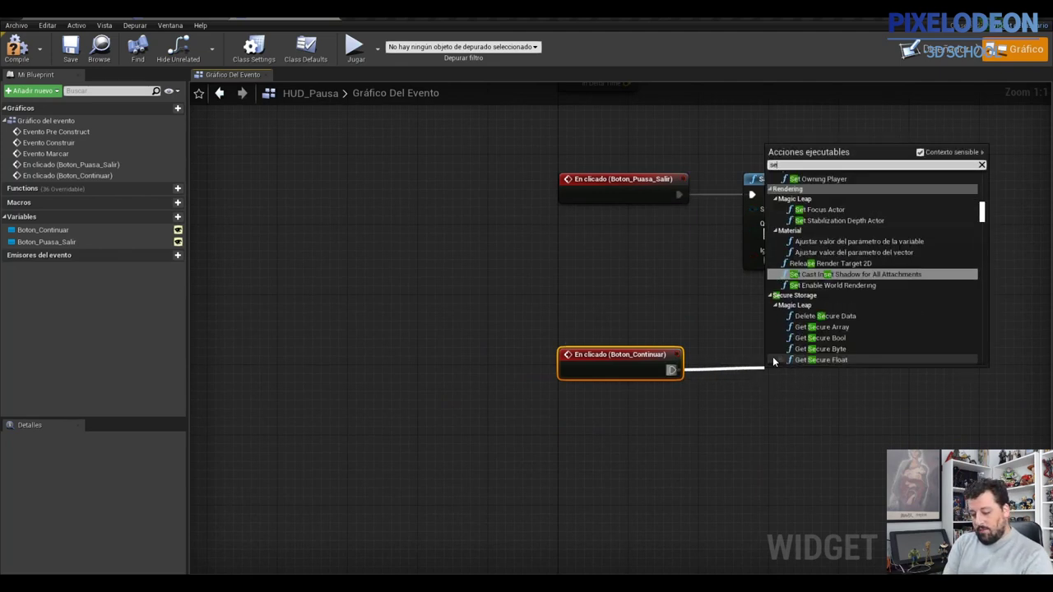
pyautogui.write('t pau')
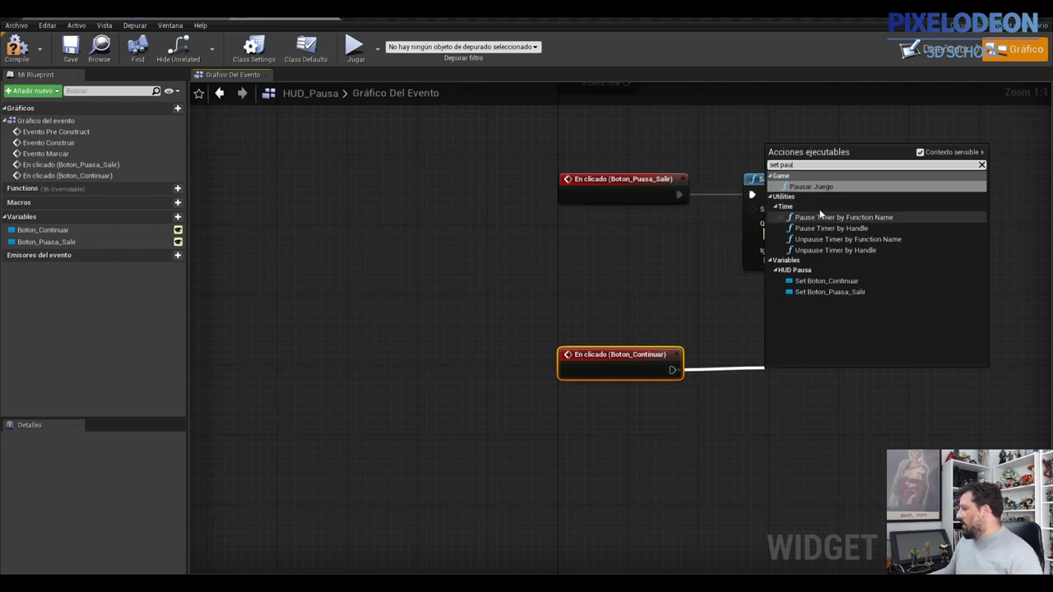
pyautogui.click(824, 187)
pyautogui.moveTo(841, 372); pyautogui.dragTo(833, 354)
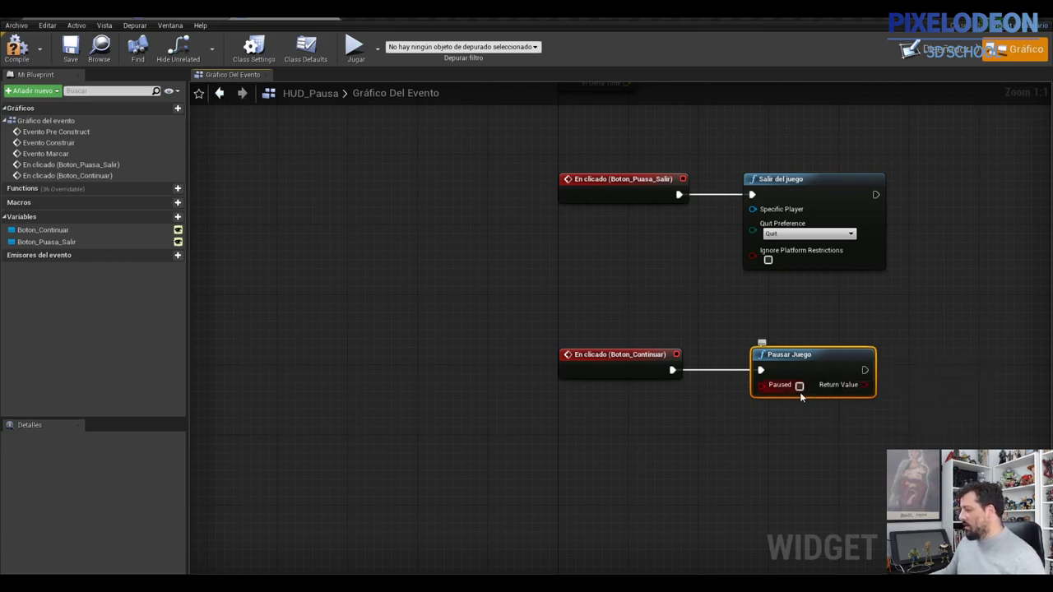
pyautogui.moveTo(823, 447); pyautogui.dragTo(629, 427, button='right')
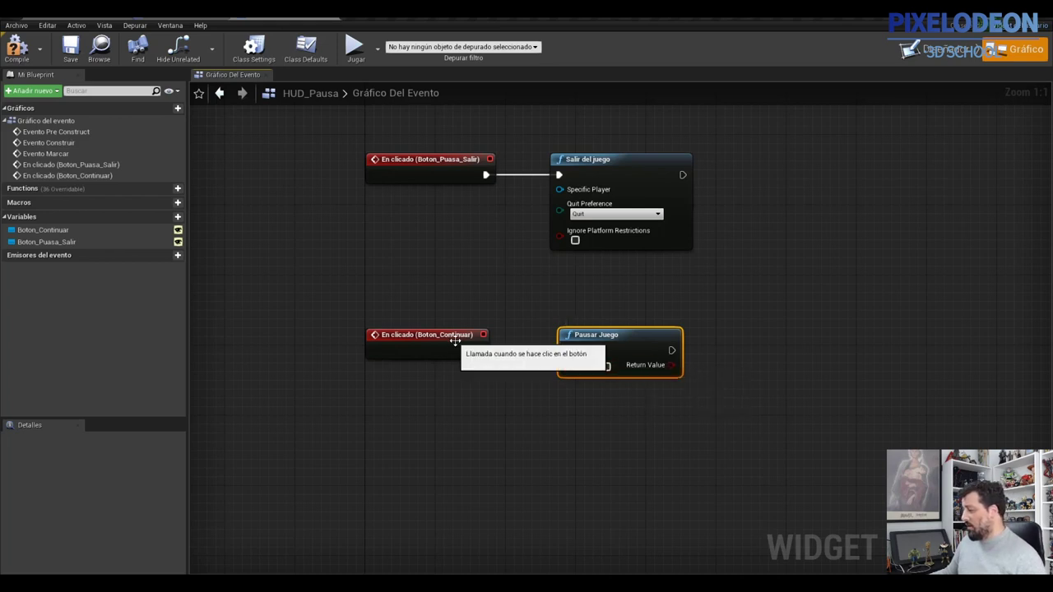
pyautogui.moveTo(479, 351); pyautogui.dragTo(596, 347)
# - Add a Show Mouse Cursor set node, left unchecked, after Pausar Juego
pyautogui.moveTo(672, 350); pyautogui.dragTo(756, 345)
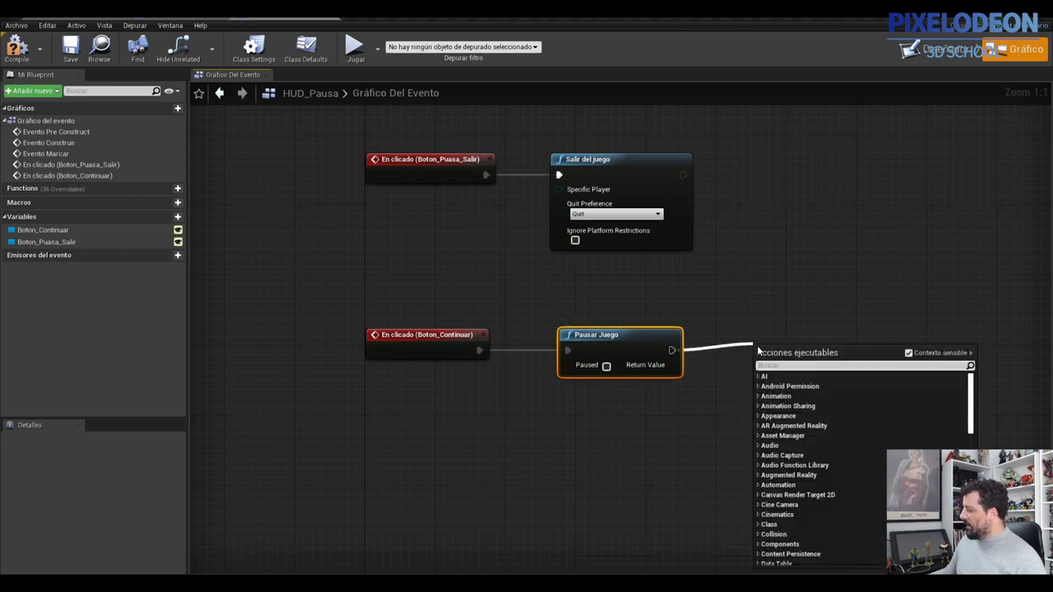
pyautogui.write('show')
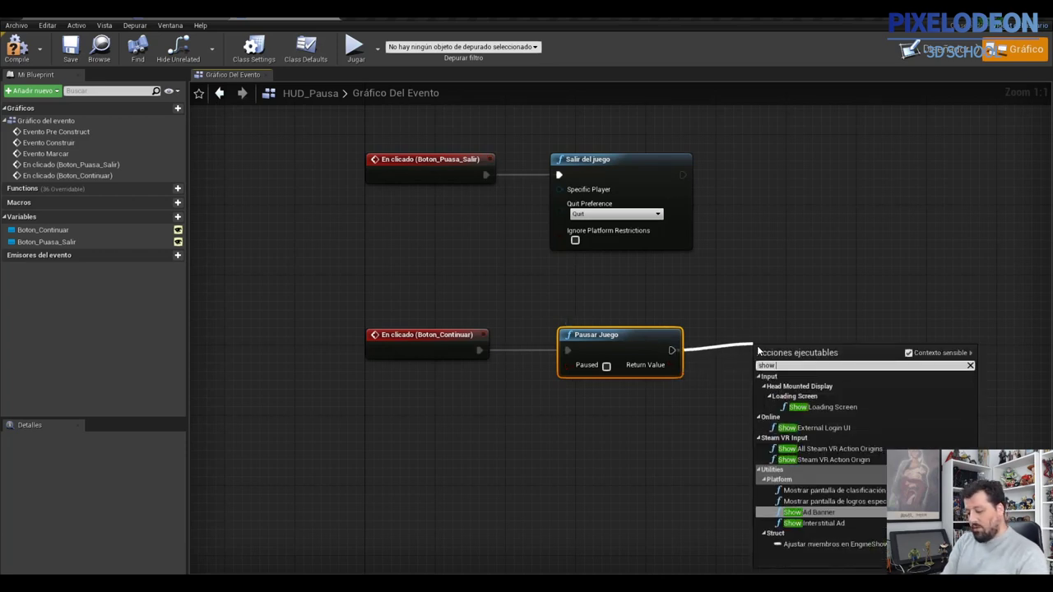
pyautogui.write(' mou')
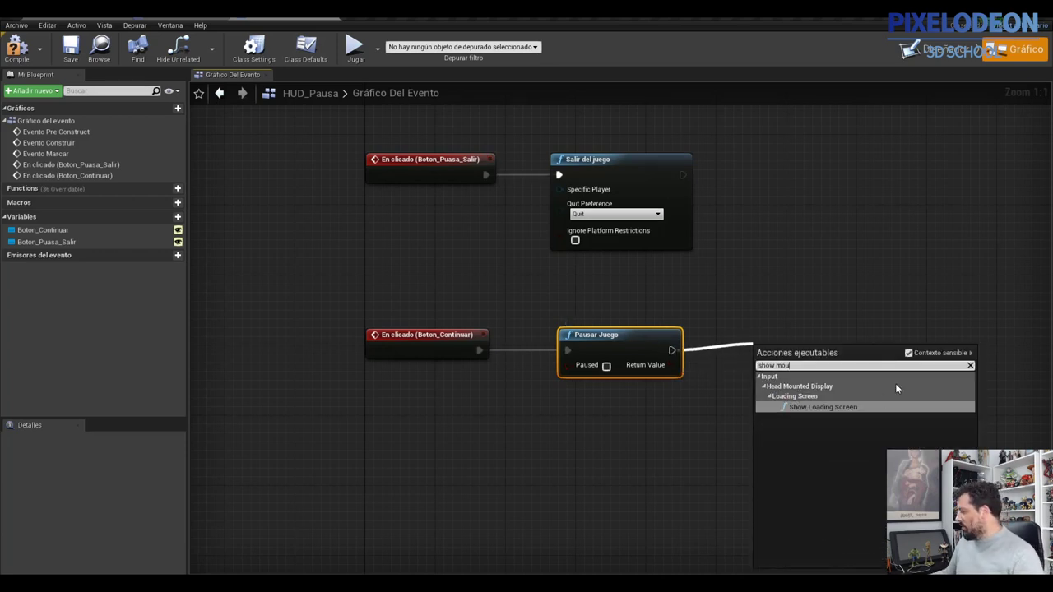
pyautogui.click(908, 352)
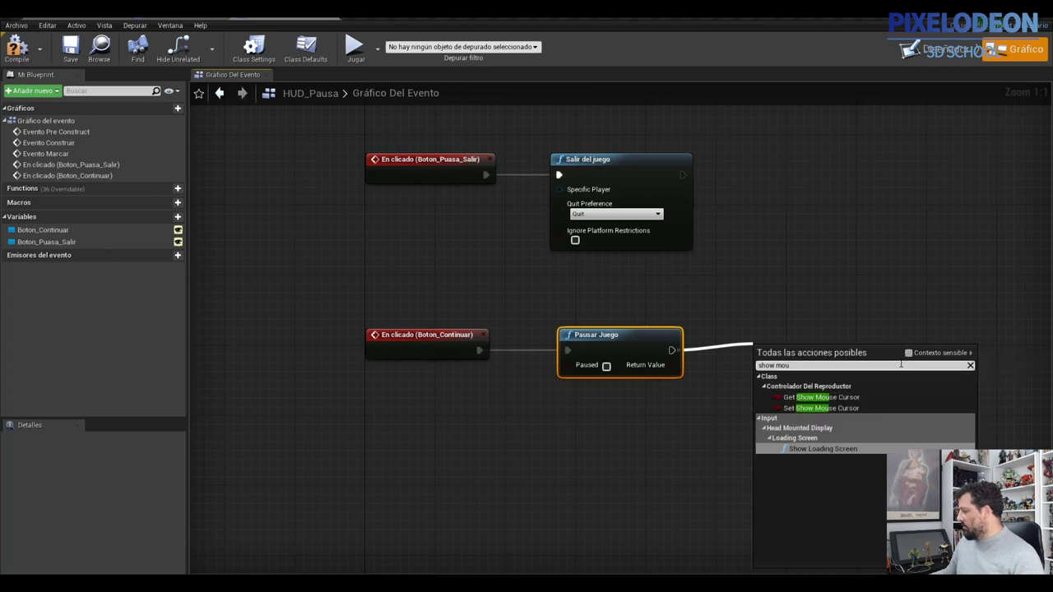
pyautogui.click(803, 407)
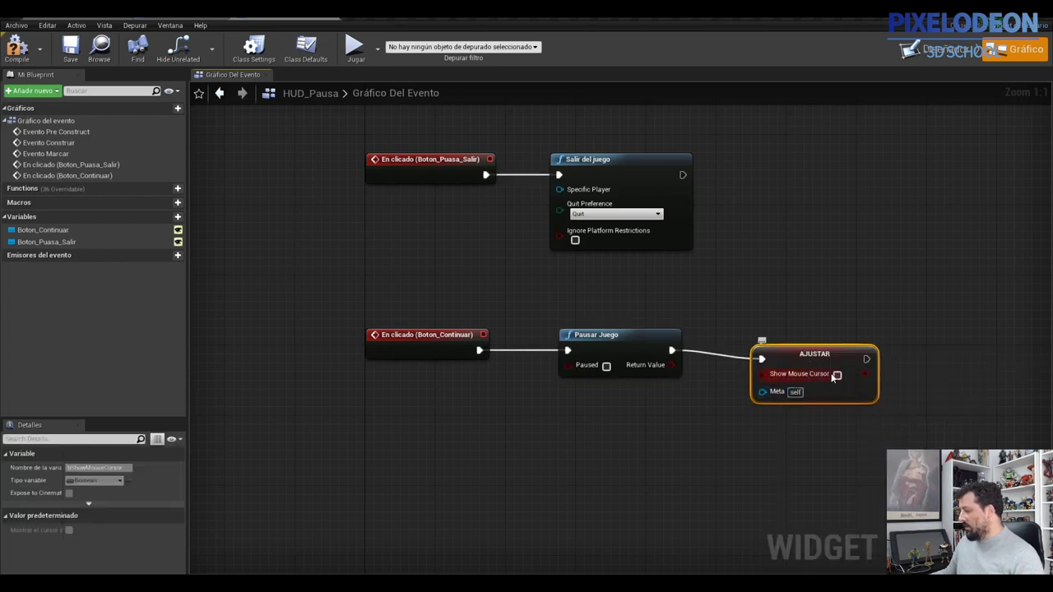
pyautogui.moveTo(826, 380); pyautogui.dragTo(818, 371)
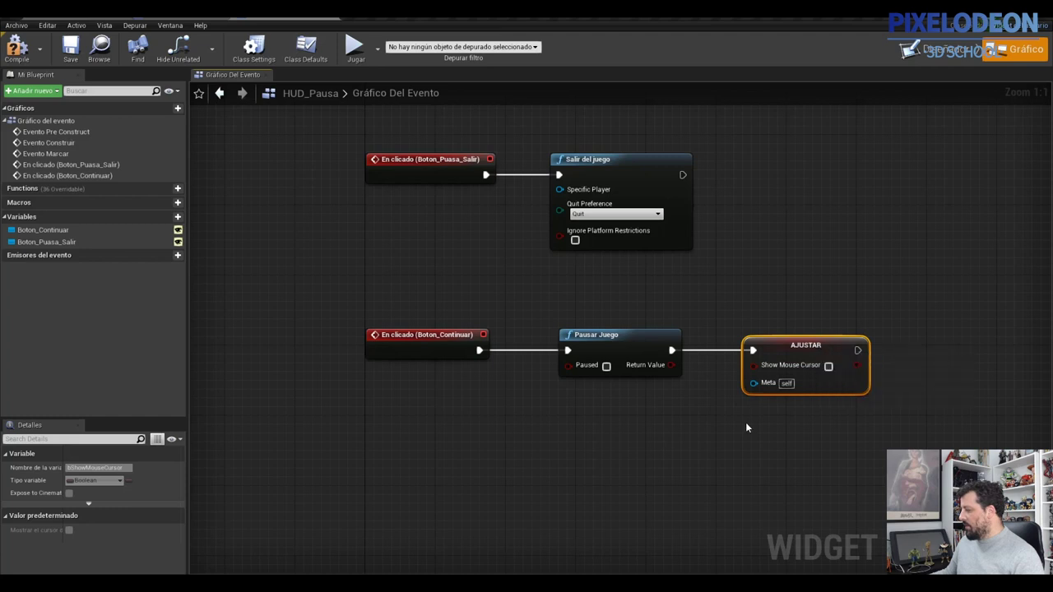
pyautogui.moveTo(746, 425); pyautogui.dragTo(556, 407, button='right')
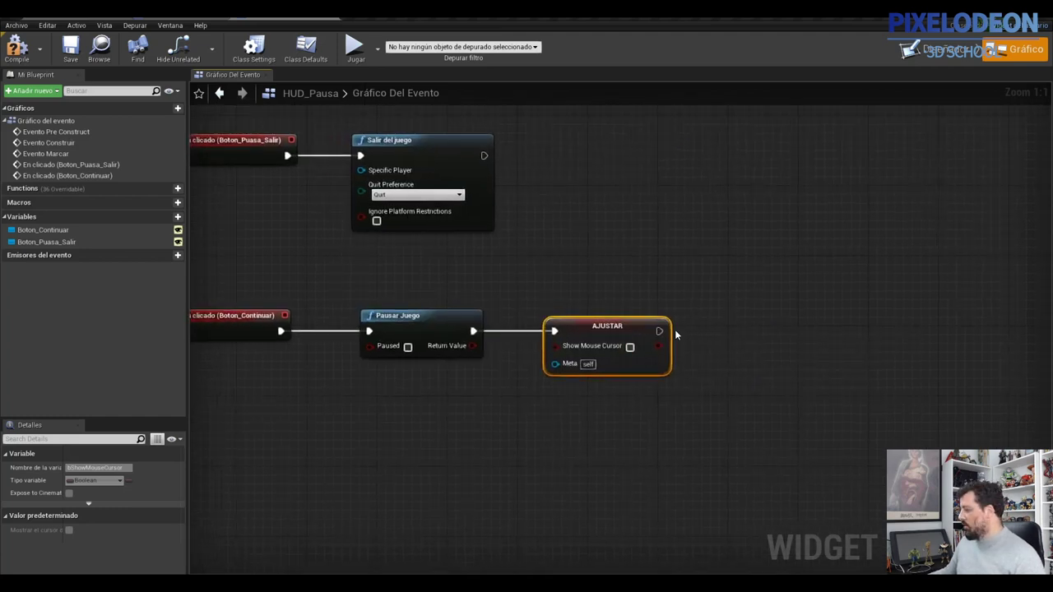
pyautogui.moveTo(659, 331); pyautogui.dragTo(751, 332)
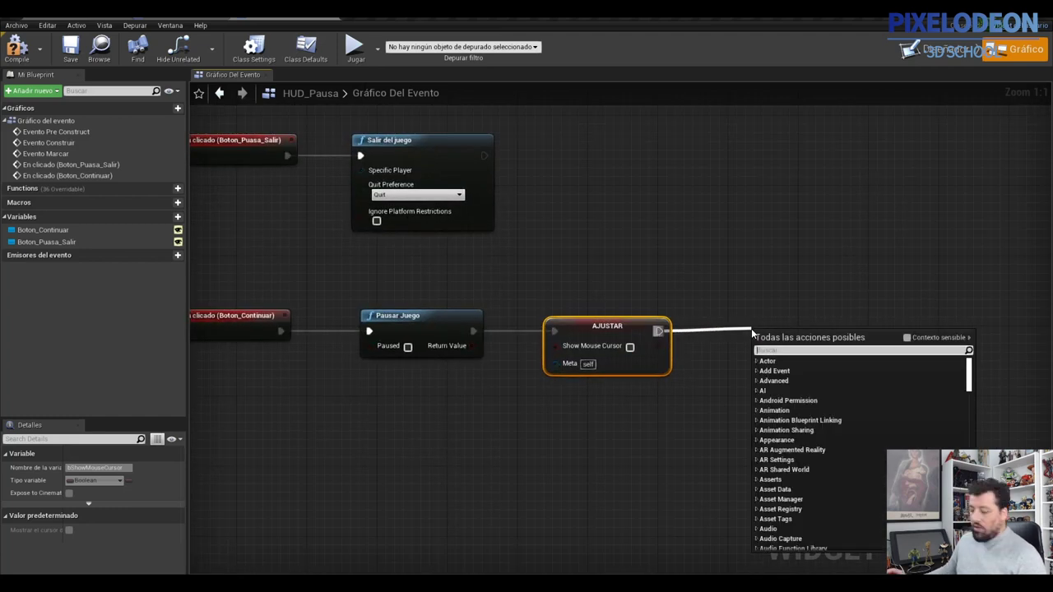
# - Chain a Set Input Mode Game Only node after the Show Mouse Cursor setter
pyautogui.write('set')
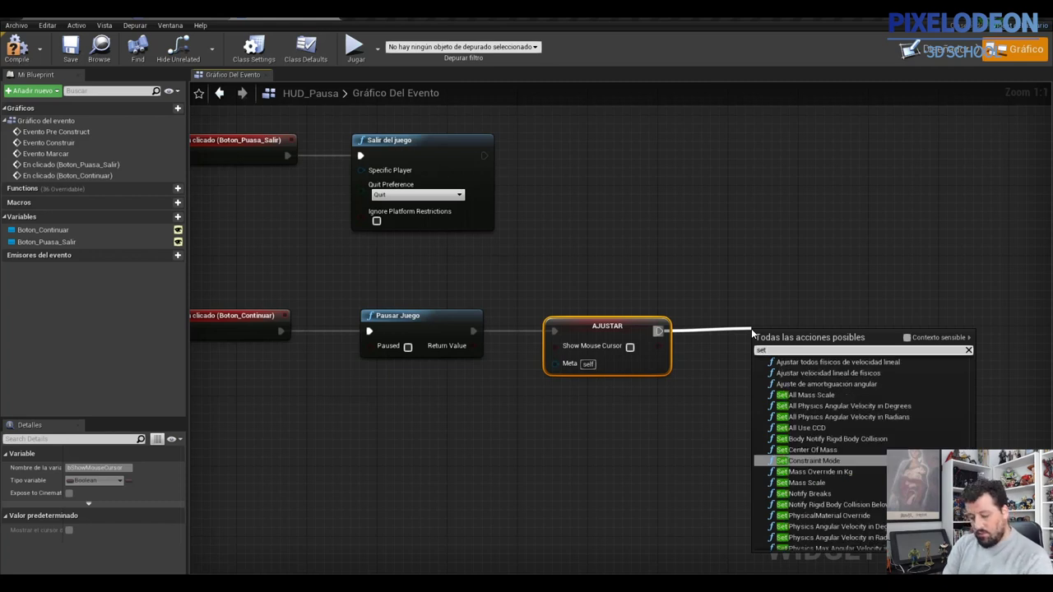
pyautogui.write(' in')
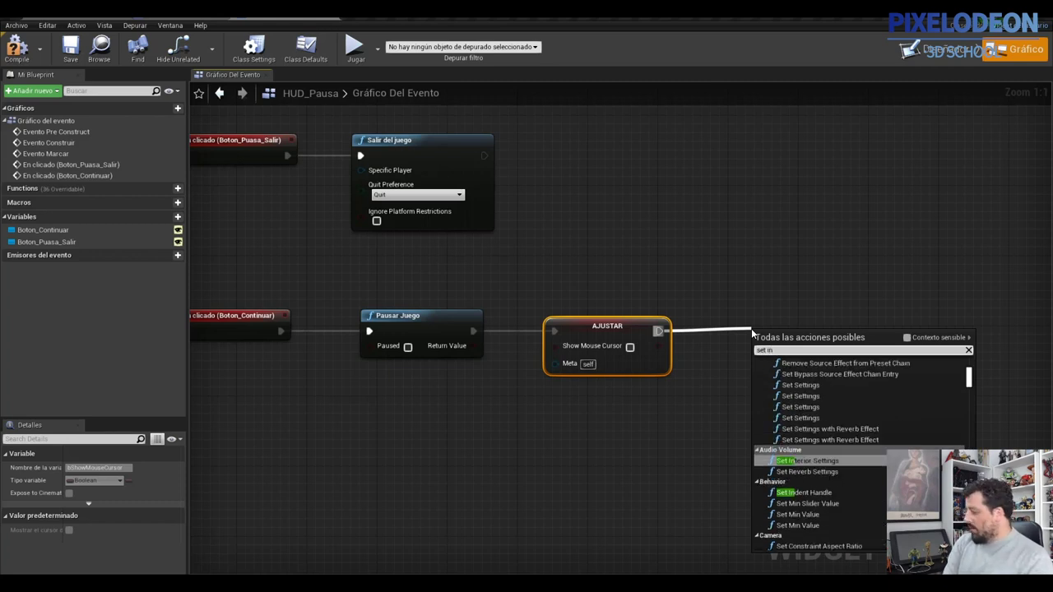
pyautogui.write('put m')
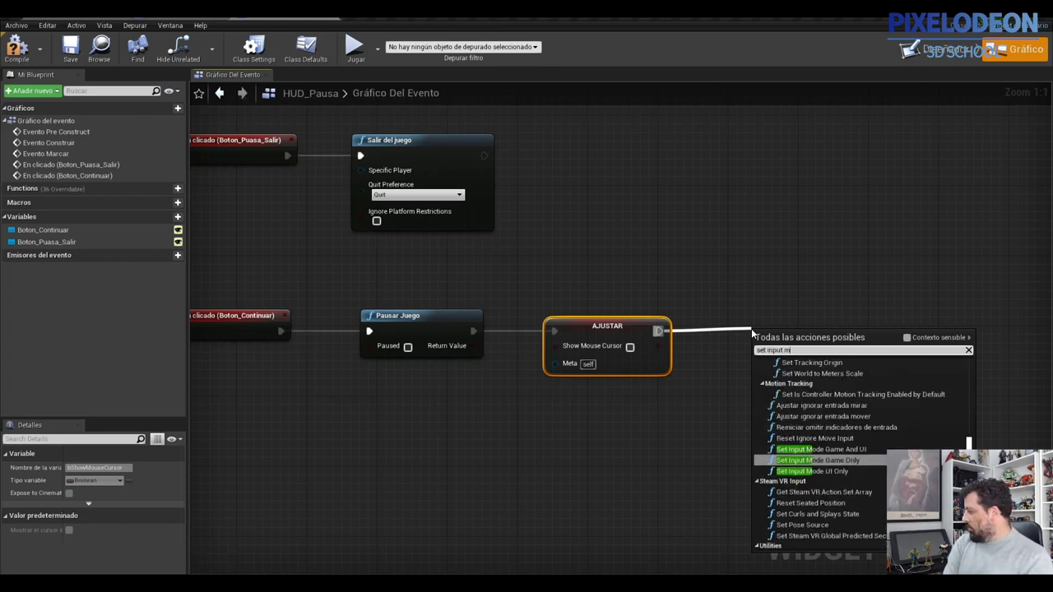
pyautogui.write('ode')
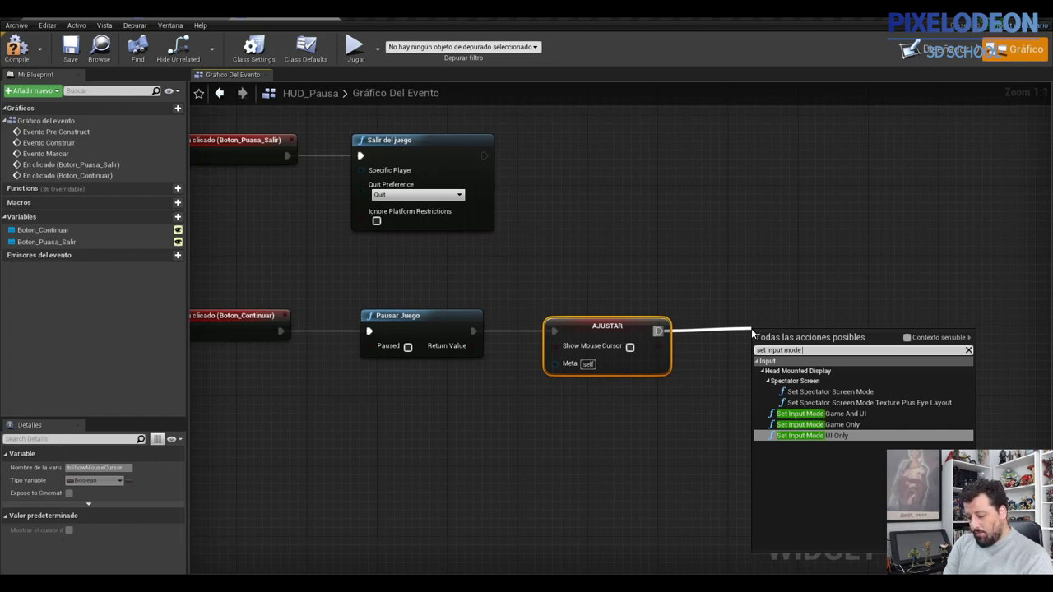
pyautogui.write(' game')
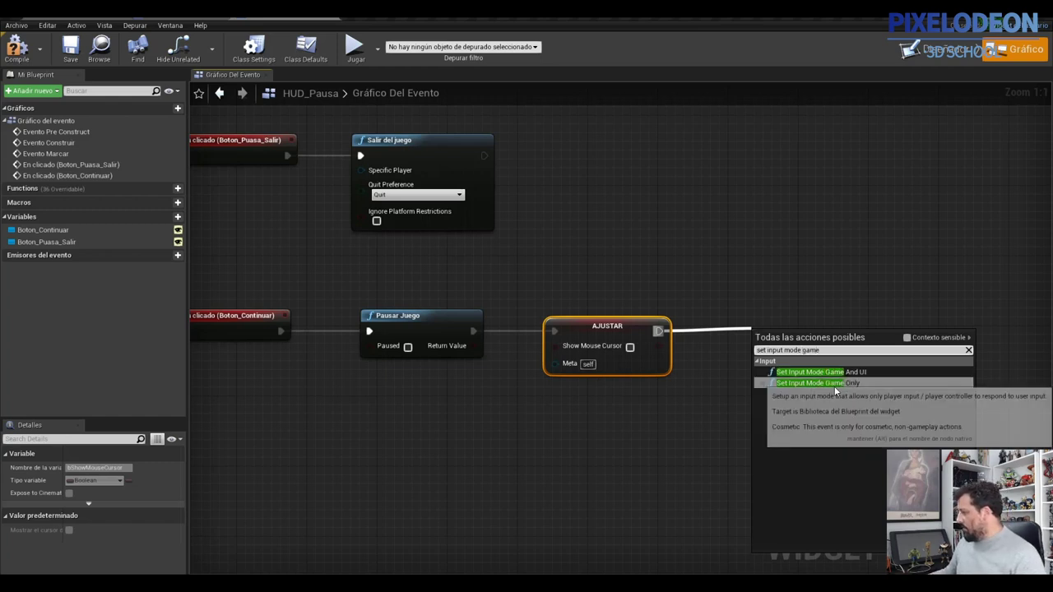
pyautogui.click(827, 384)
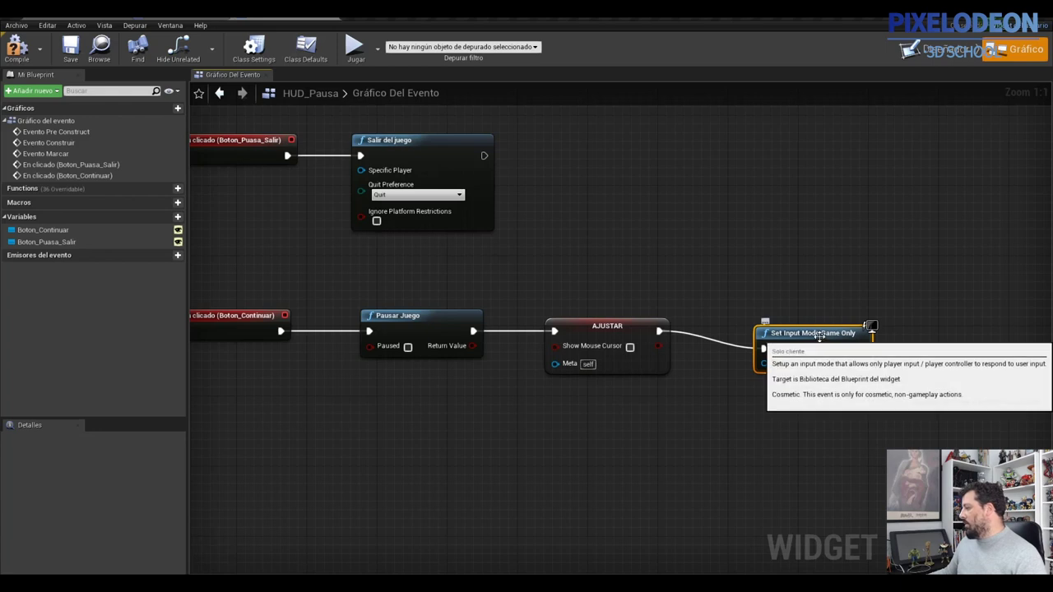
pyautogui.moveTo(814, 327); pyautogui.dragTo(814, 319)
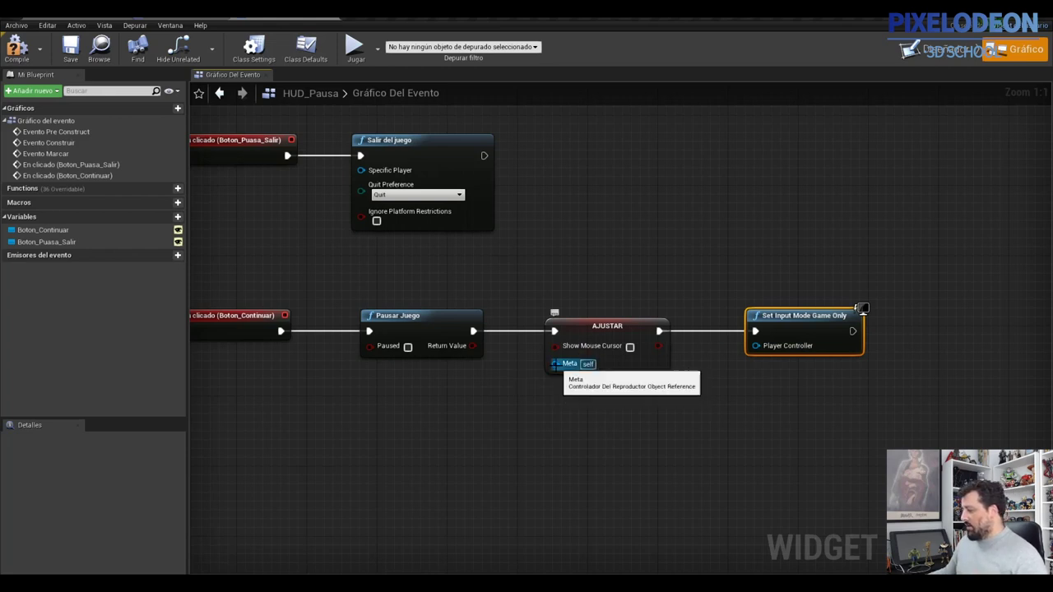
# - Add Get Player Controller and wire it into the cursor setter and input mode node
pyautogui.moveTo(551, 366); pyautogui.dragTo(445, 399)
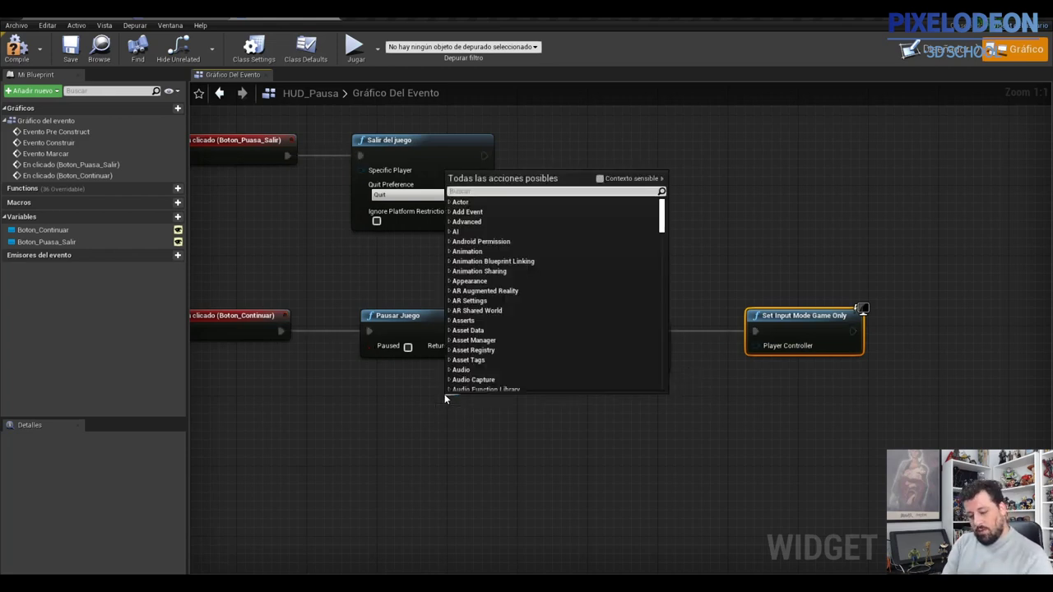
pyautogui.write('get player')
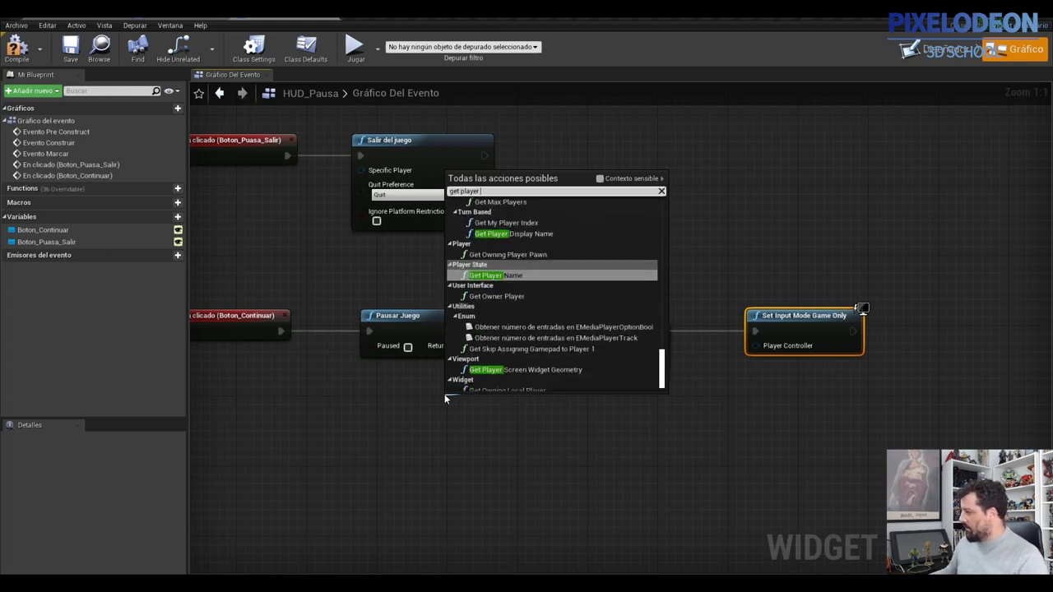
pyautogui.click(600, 179)
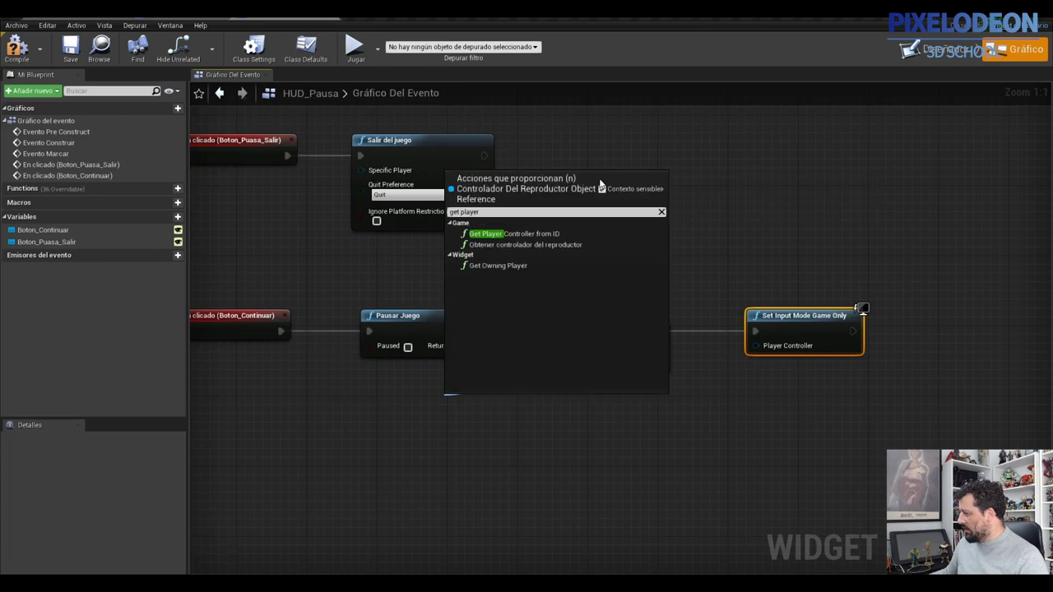
pyautogui.click(508, 245)
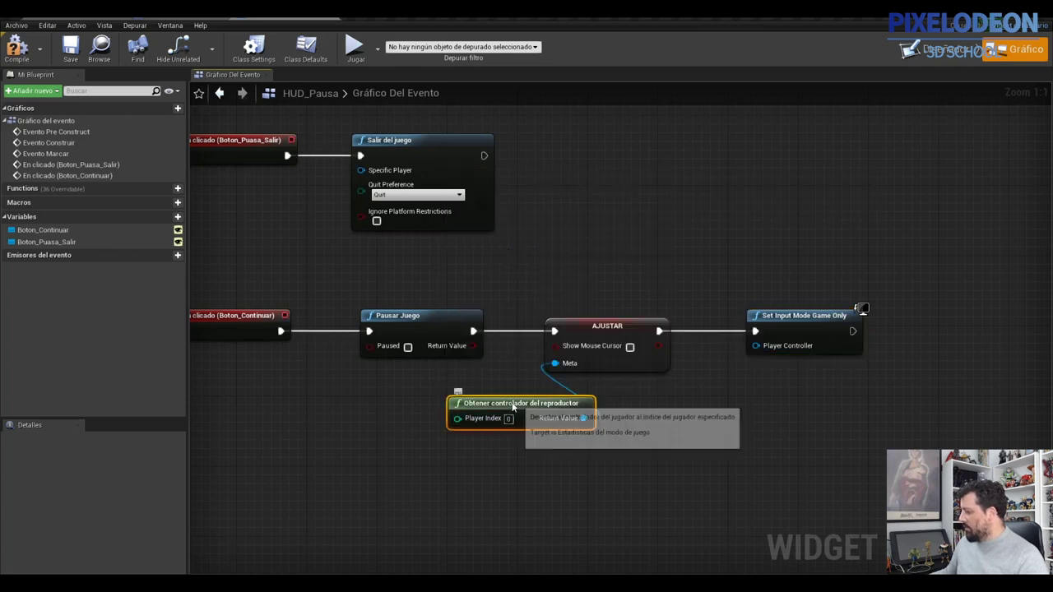
pyautogui.moveTo(514, 407); pyautogui.dragTo(381, 397)
pyautogui.moveTo(452, 408)
pyautogui.mouseDown()
pyautogui.moveTo(767, 356)
pyautogui.moveTo(757, 347)
pyautogui.mouseUp()
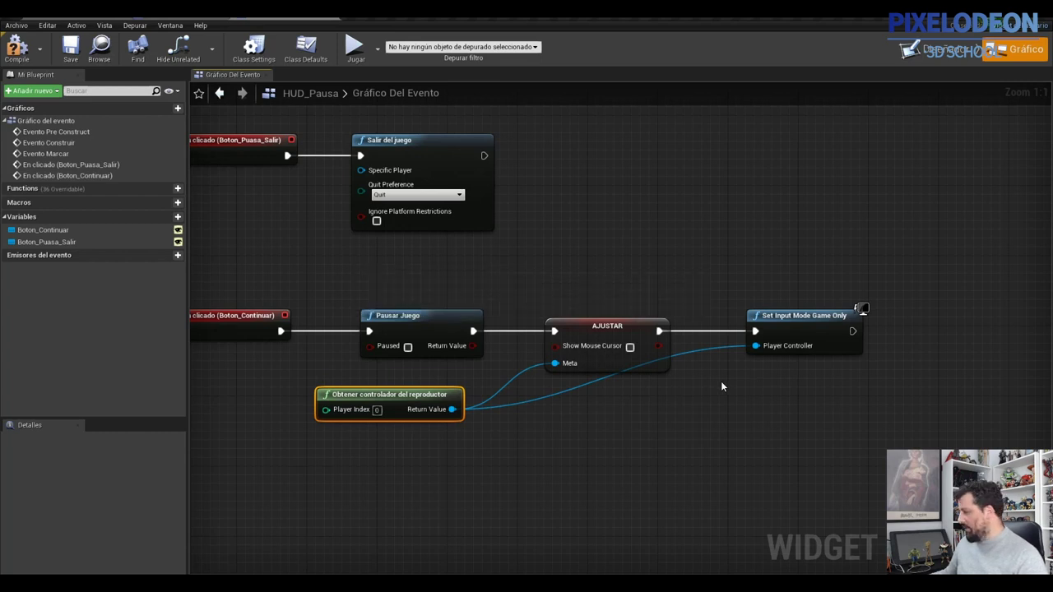
# - Play the game, bring up the pause menu, then stop with Esc
pyautogui.click(352, 47)
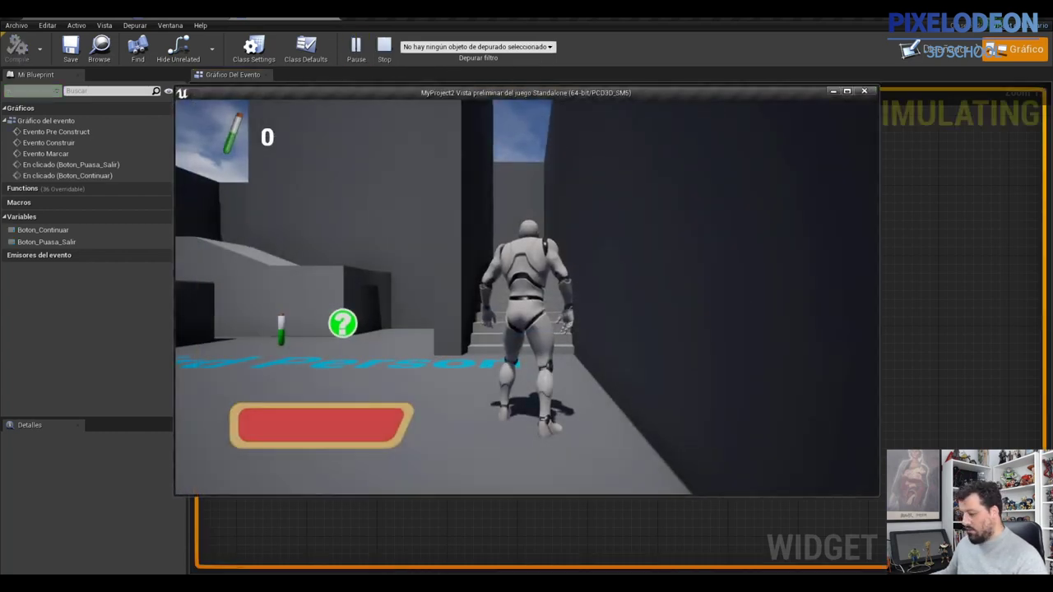
pyautogui.press('p')
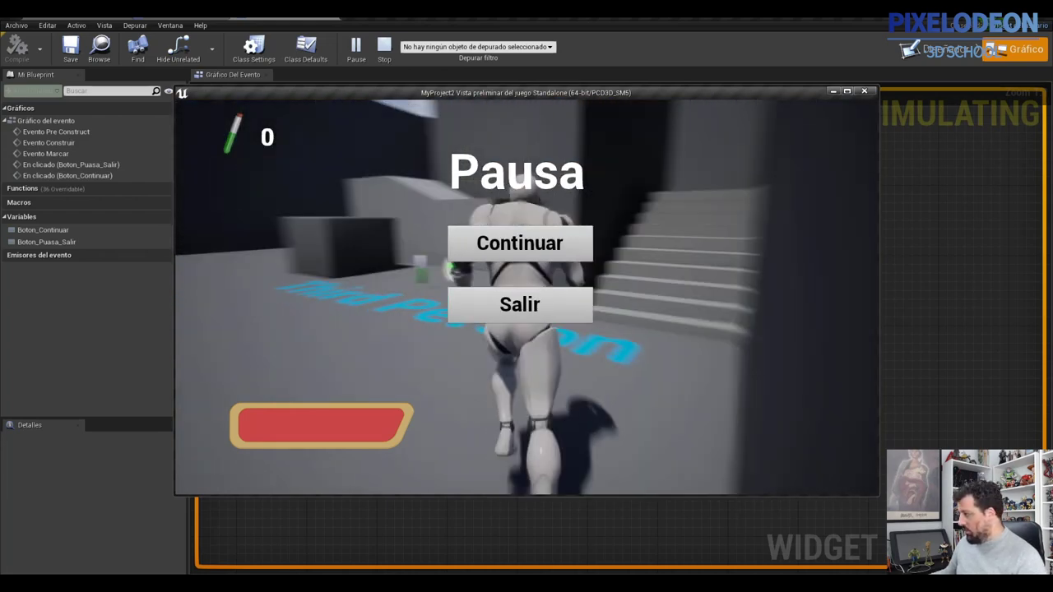
pyautogui.press('Escape')
pyautogui.moveTo(827, 329); pyautogui.dragTo(653, 325, button='right')
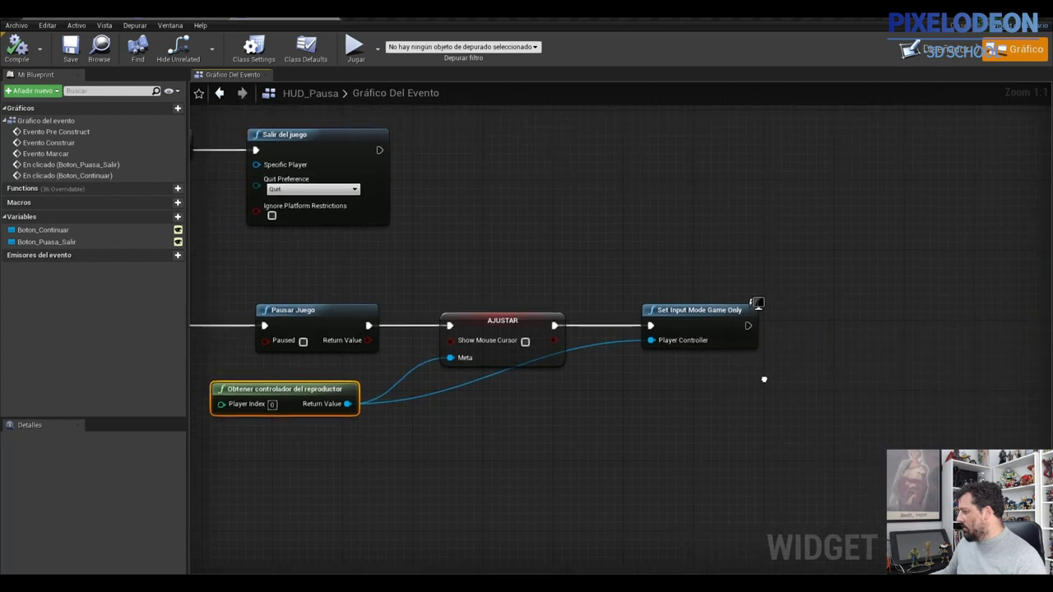
# - Append a Remove from Parent node after Set Input Mode Game Only, then save and compile HUD_Pausa
pyautogui.moveTo(668, 323); pyautogui.dragTo(749, 323)
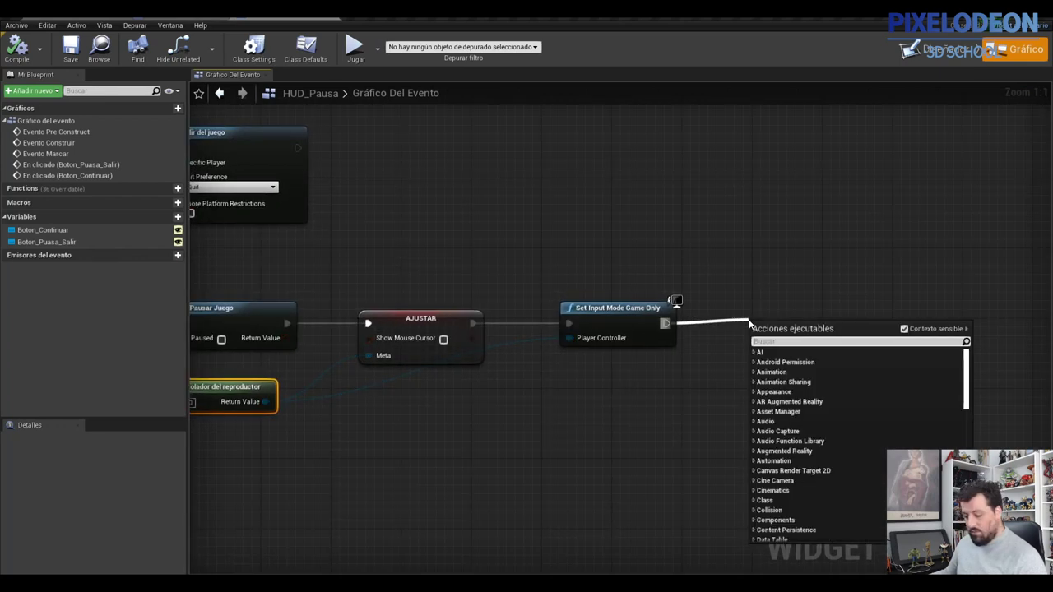
pyautogui.write('remove')
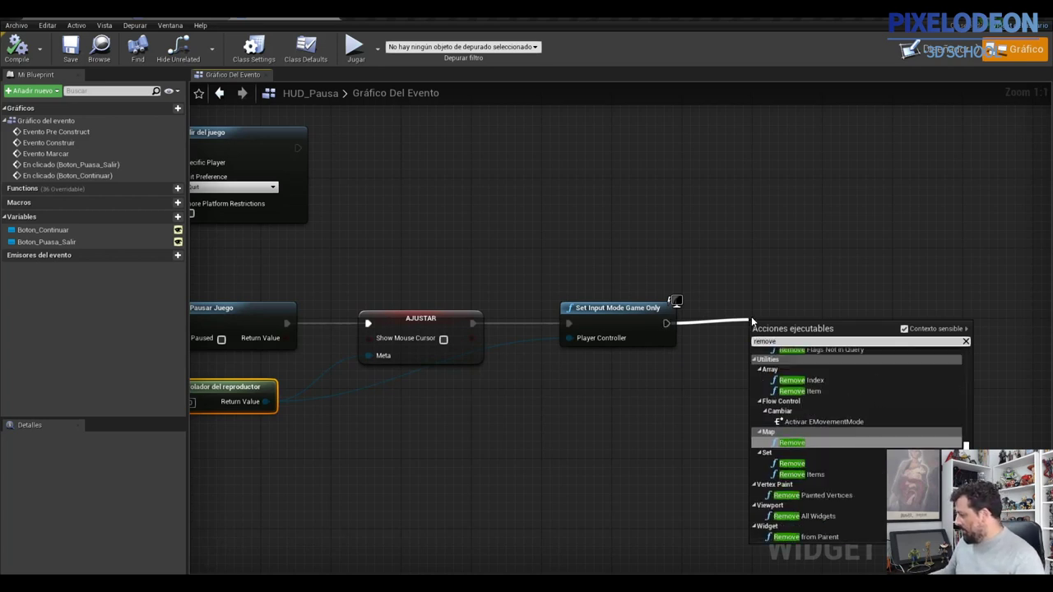
pyautogui.click(824, 515)
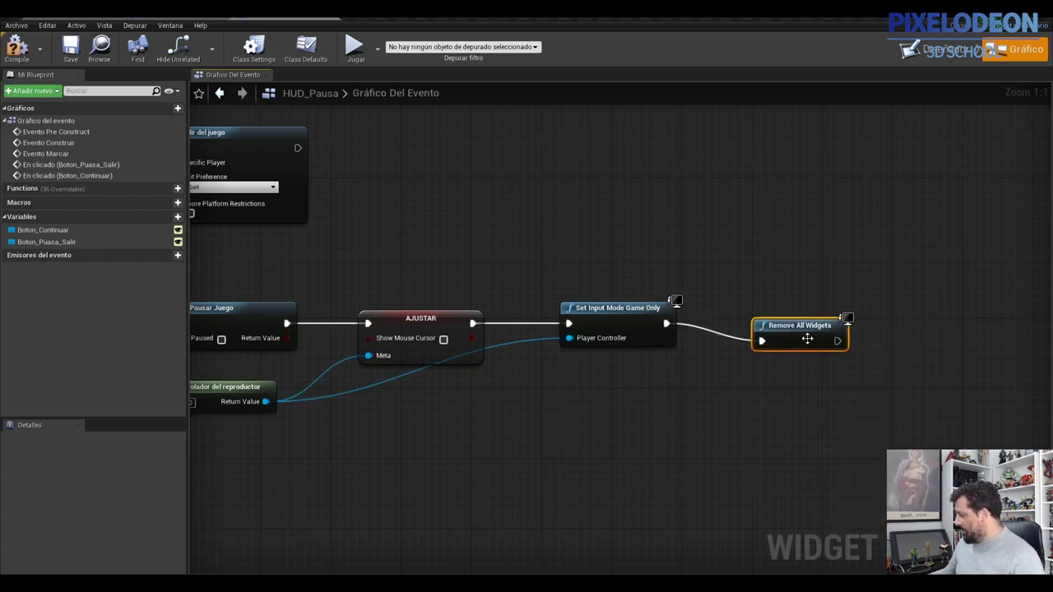
pyautogui.press('Delete')
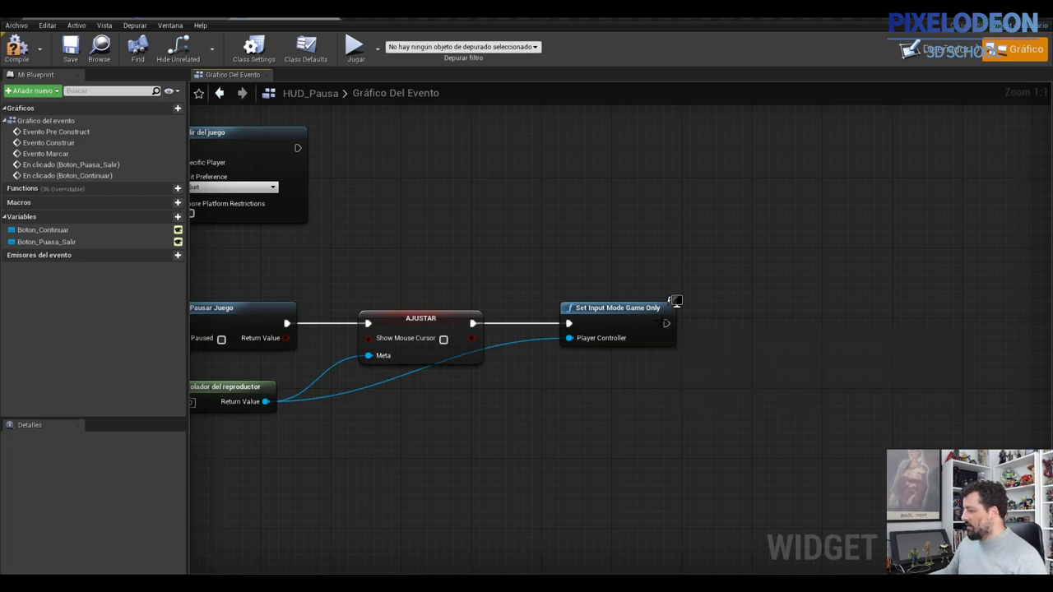
pyautogui.moveTo(666, 324); pyautogui.dragTo(737, 323)
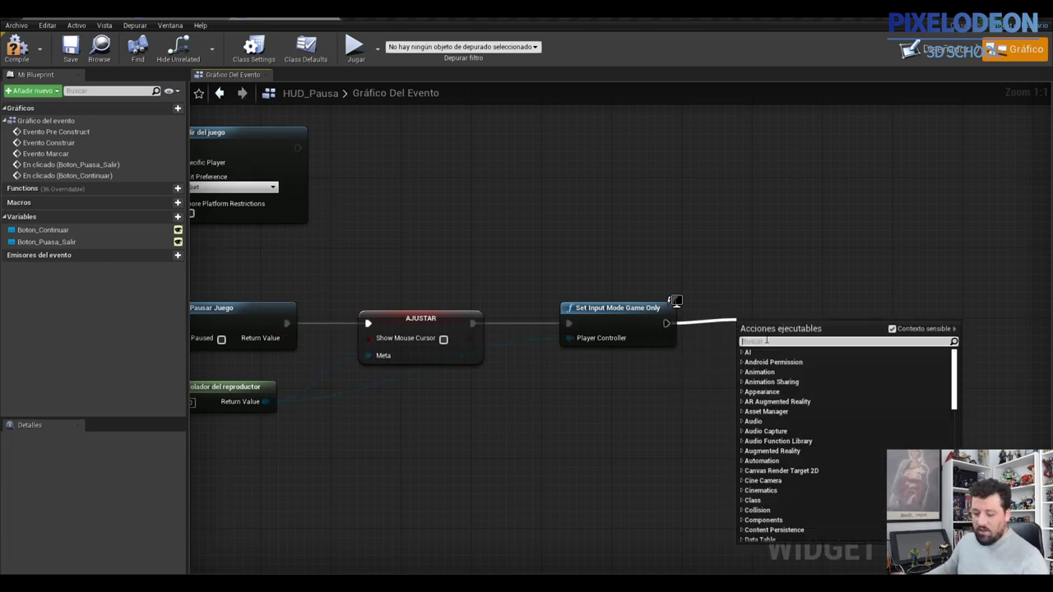
pyautogui.write('remo')
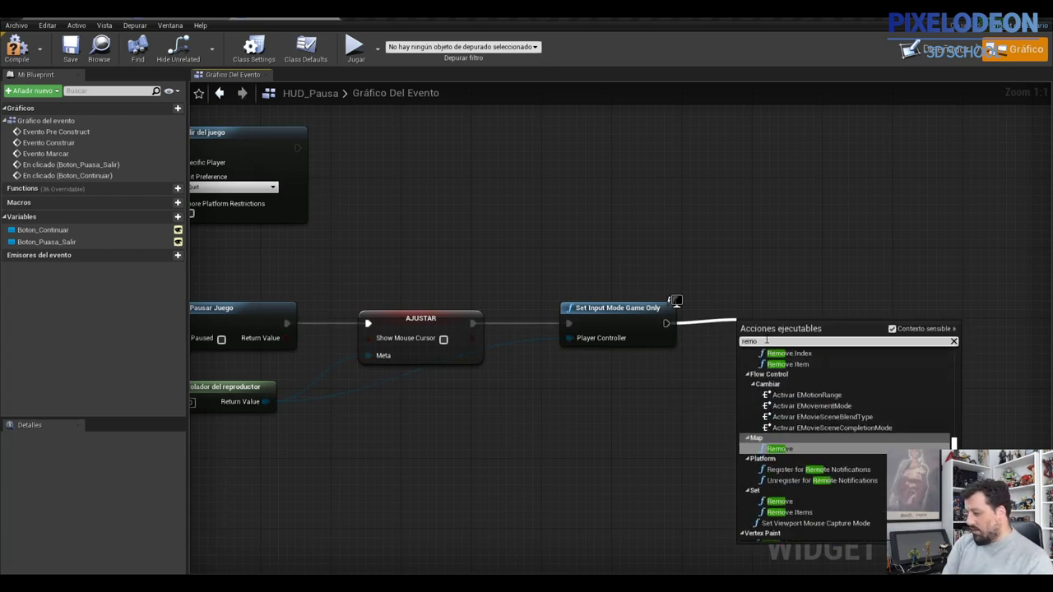
pyautogui.write('ve from pa')
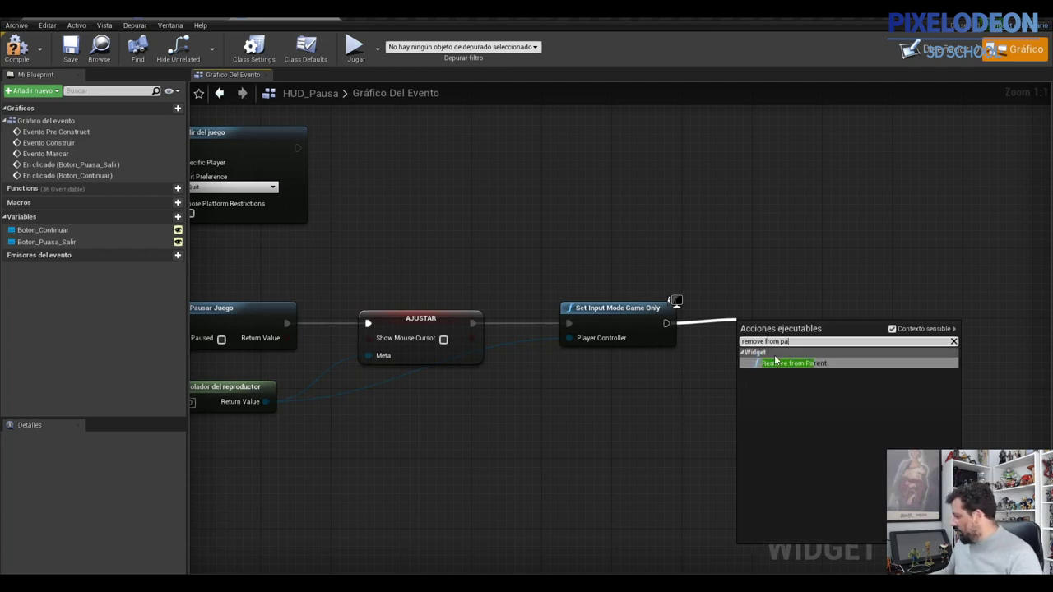
pyautogui.click(794, 362)
pyautogui.moveTo(798, 333); pyautogui.dragTo(812, 304)
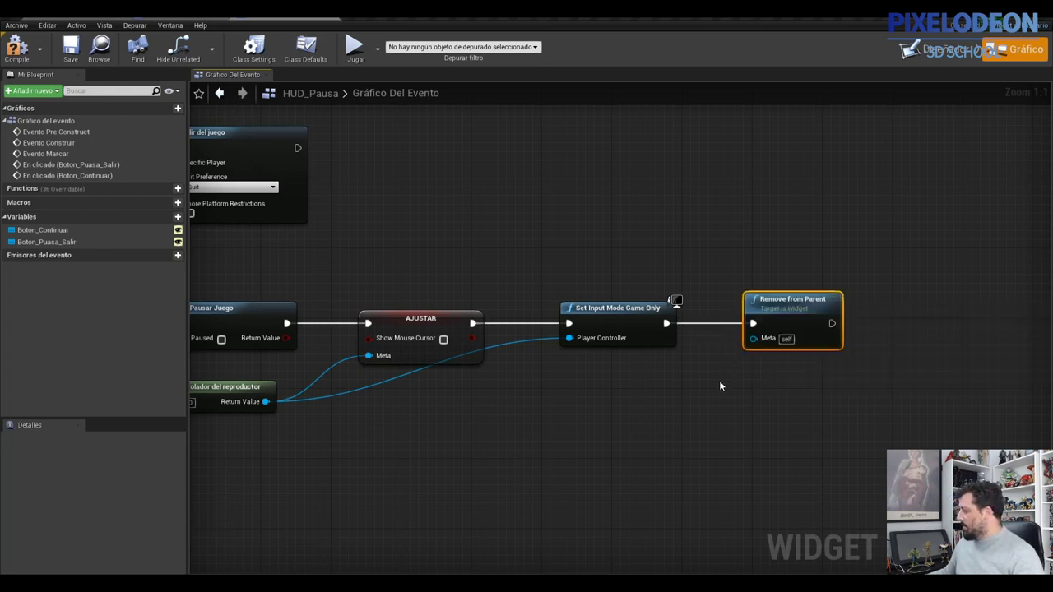
pyautogui.hotkey('ctrl', 's')
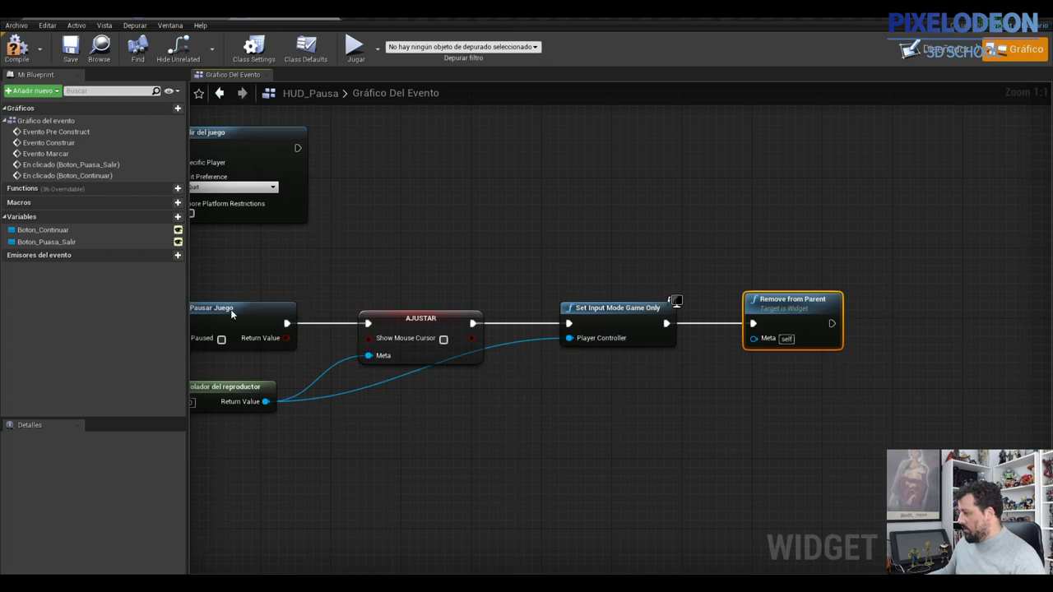
pyautogui.click(18, 58)
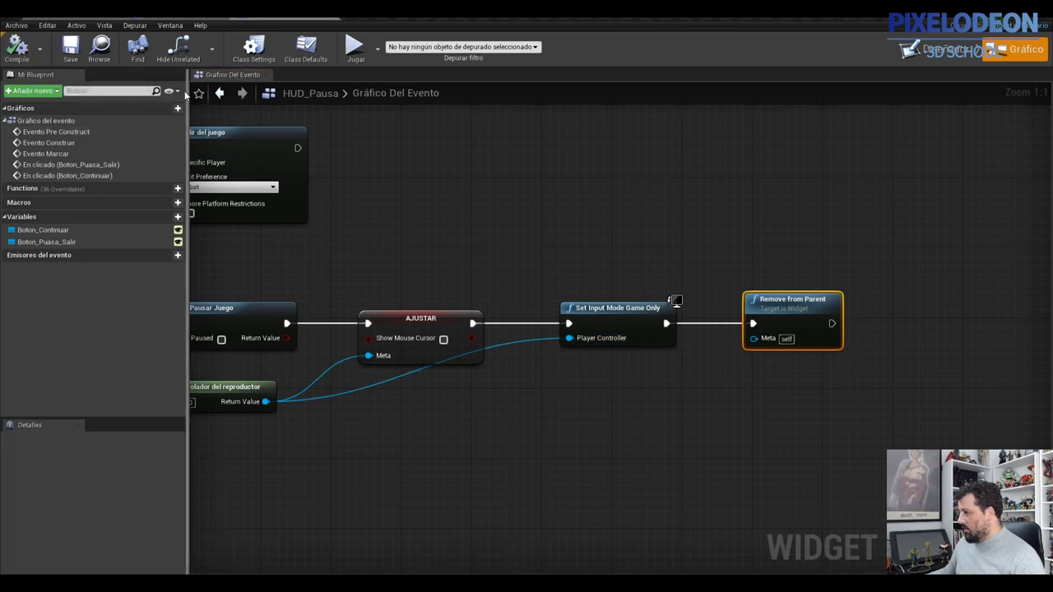
# - Play-test the game: pause, resume, collect pickups, then pause and quit via Salir
pyautogui.click(352, 51)
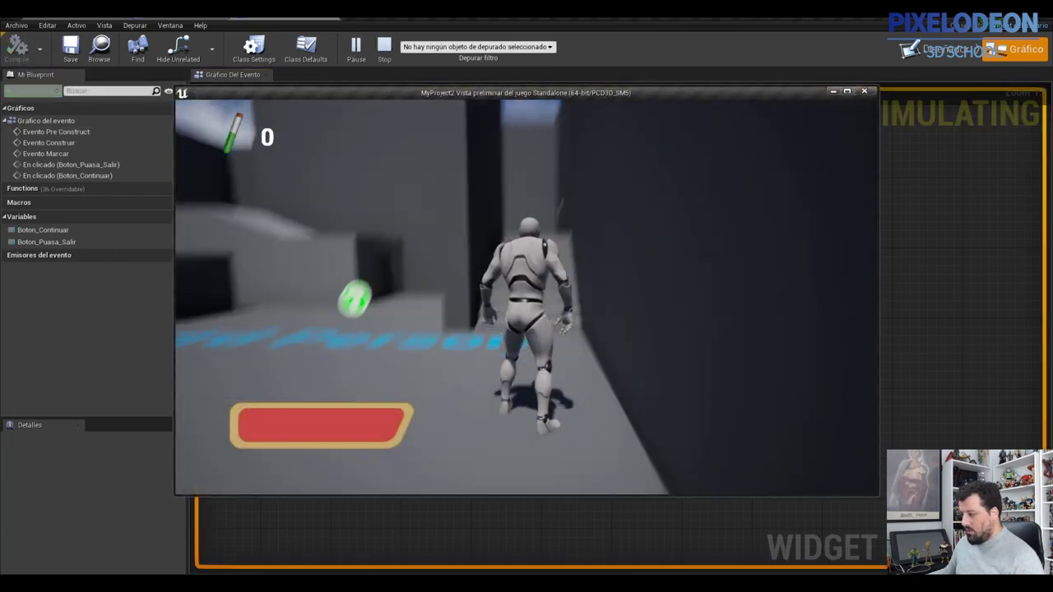
pyautogui.press('p')
pyautogui.click(520, 245)
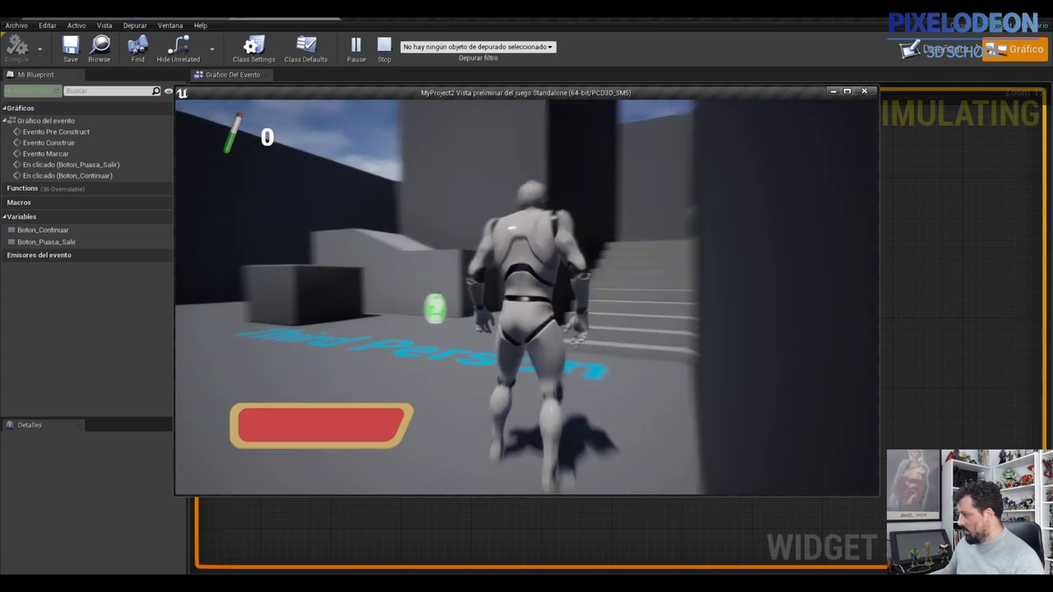
pyautogui.press('w')
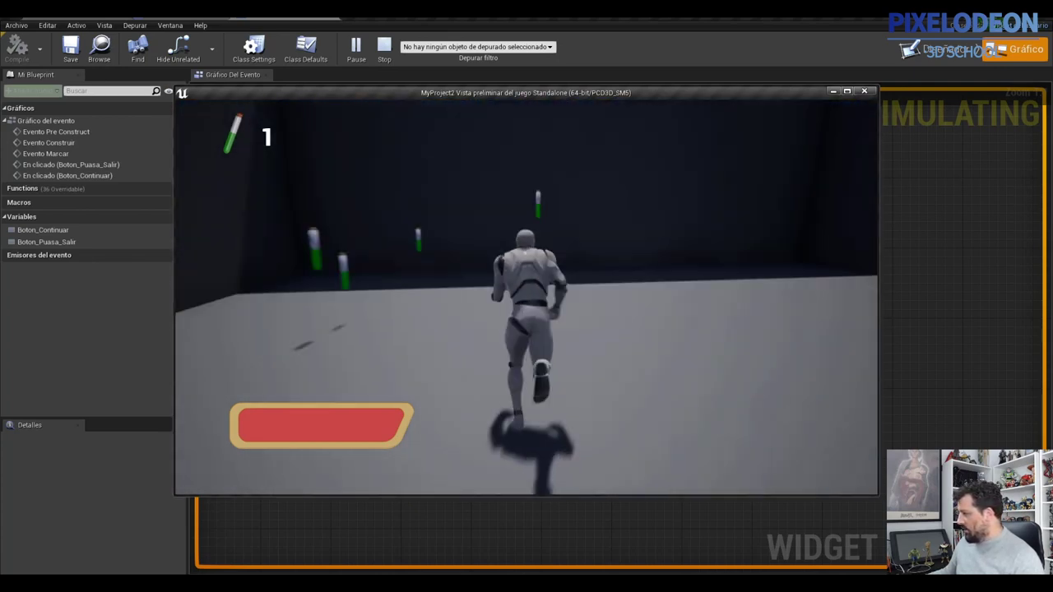
pyautogui.press('w')
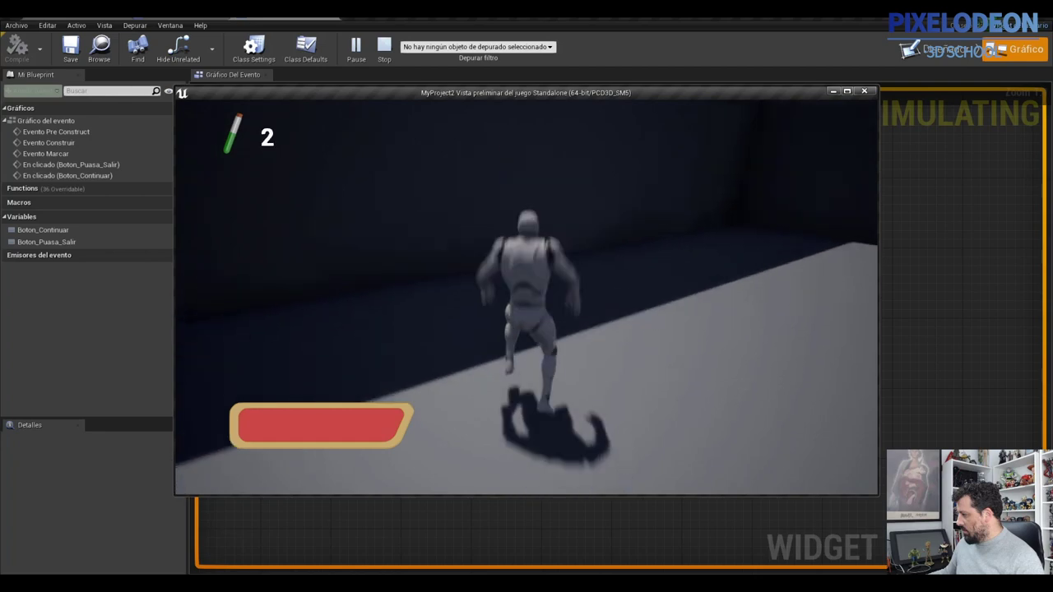
pyautogui.press('w')
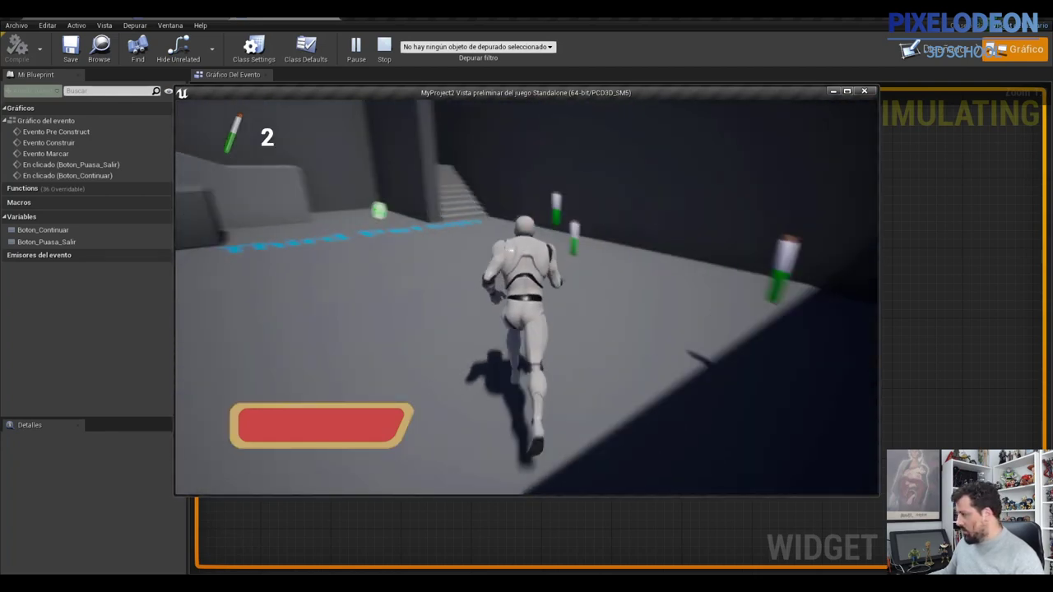
pyautogui.press('w')
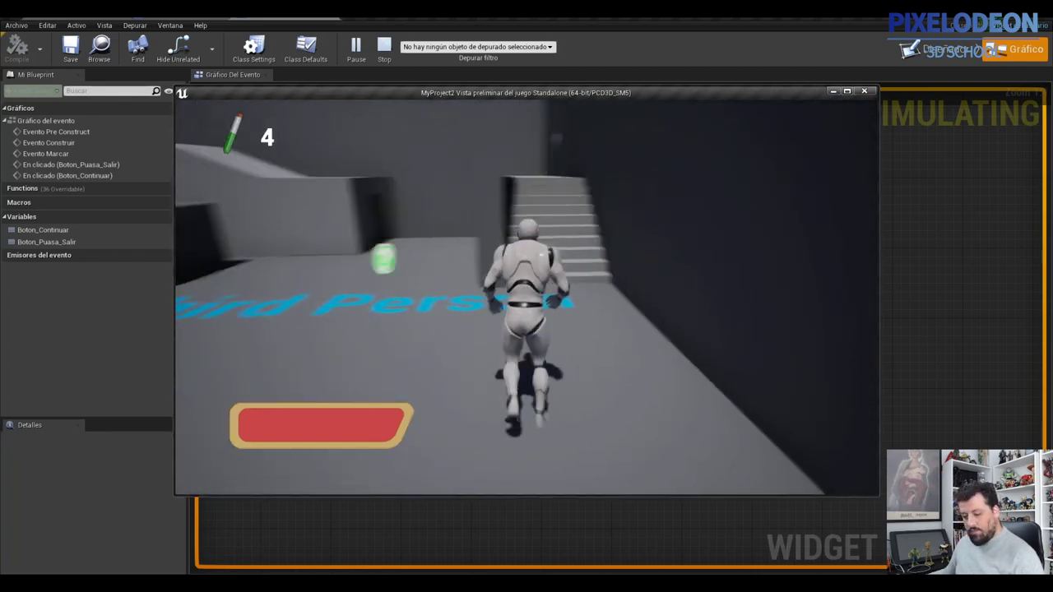
pyautogui.press('p')
pyautogui.click(503, 308)
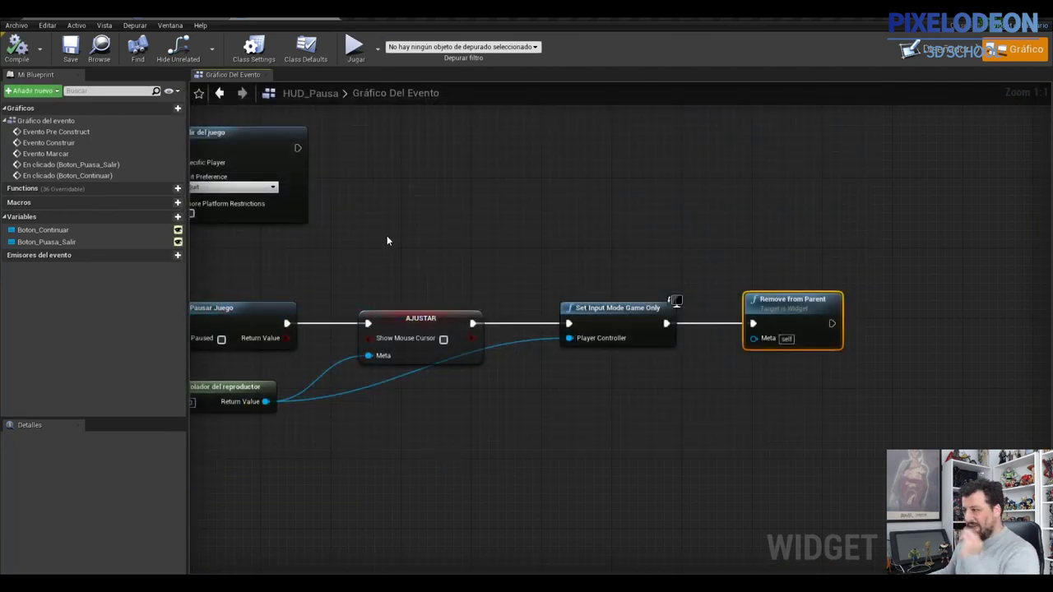
# - Rezoom the event graph and bring up HUD_Pausa's Designer layout
pyautogui.scroll(-3, 436, 273)
pyautogui.scroll(1, 437, 273)
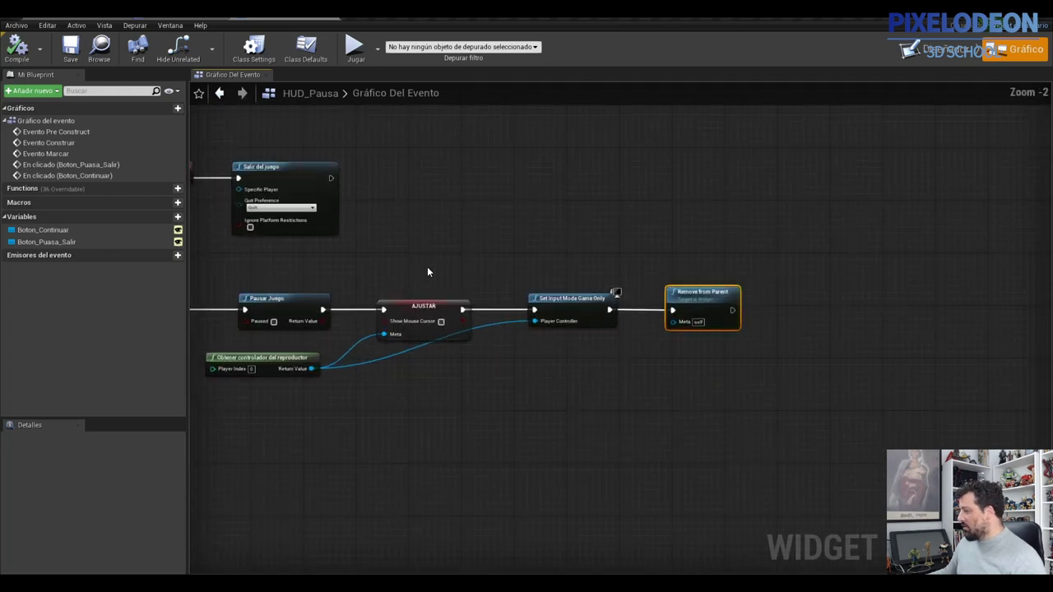
pyautogui.click(913, 51)
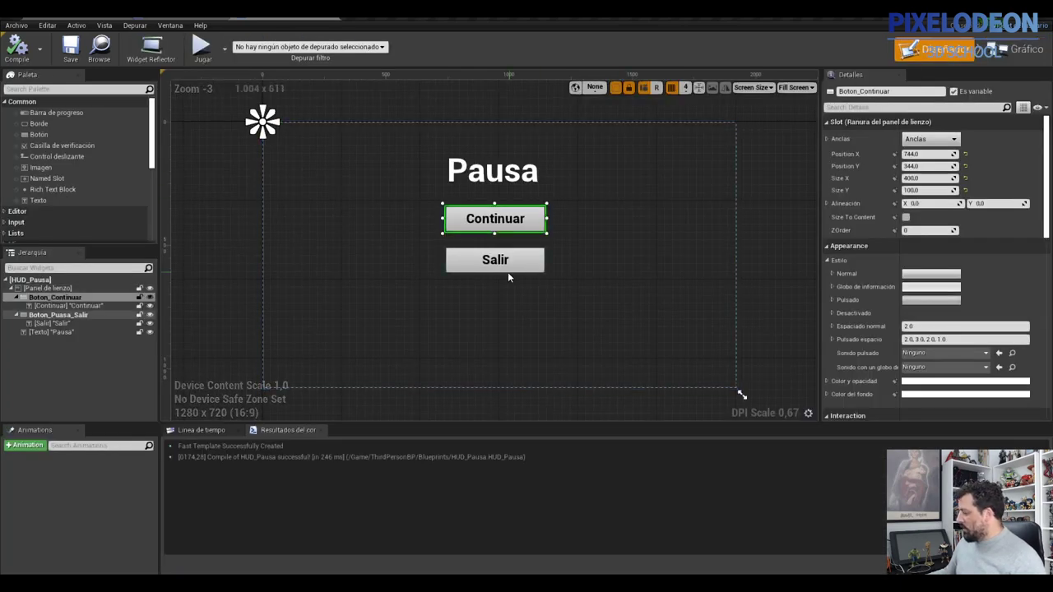
# - Duplicate the Continuar button and place it below Salir at Position X 744
pyautogui.click(74, 299)
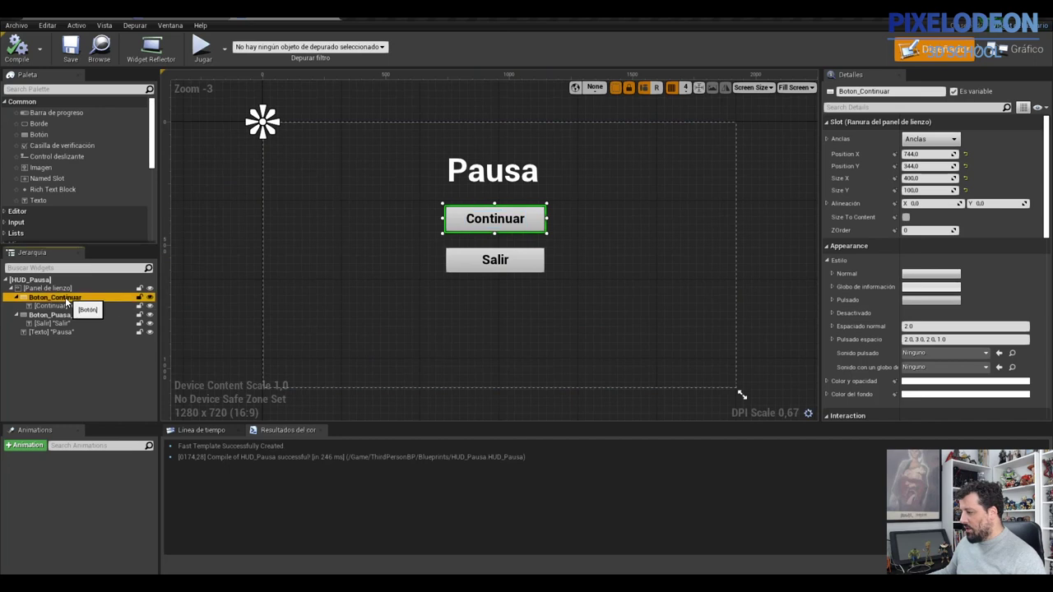
pyautogui.rightClick(73, 301)
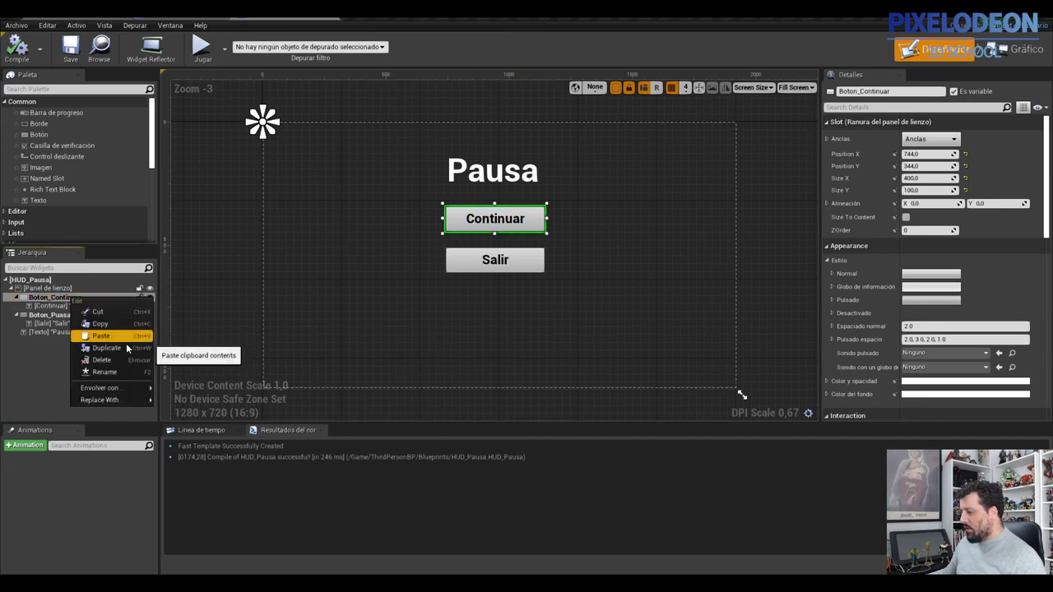
pyautogui.click(114, 347)
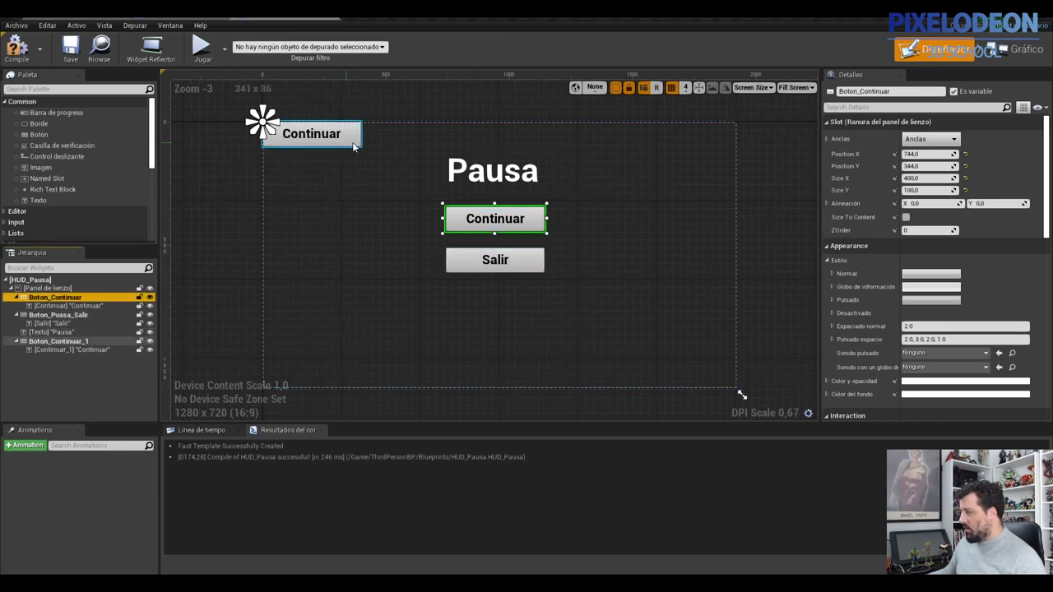
pyautogui.moveTo(359, 145); pyautogui.dragTo(540, 315)
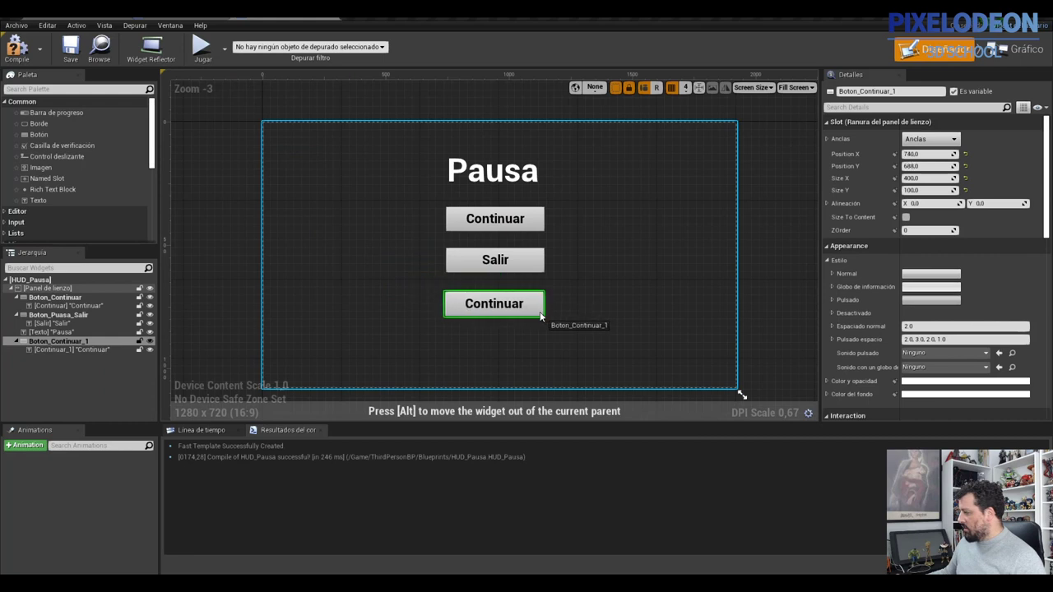
pyautogui.click(913, 154)
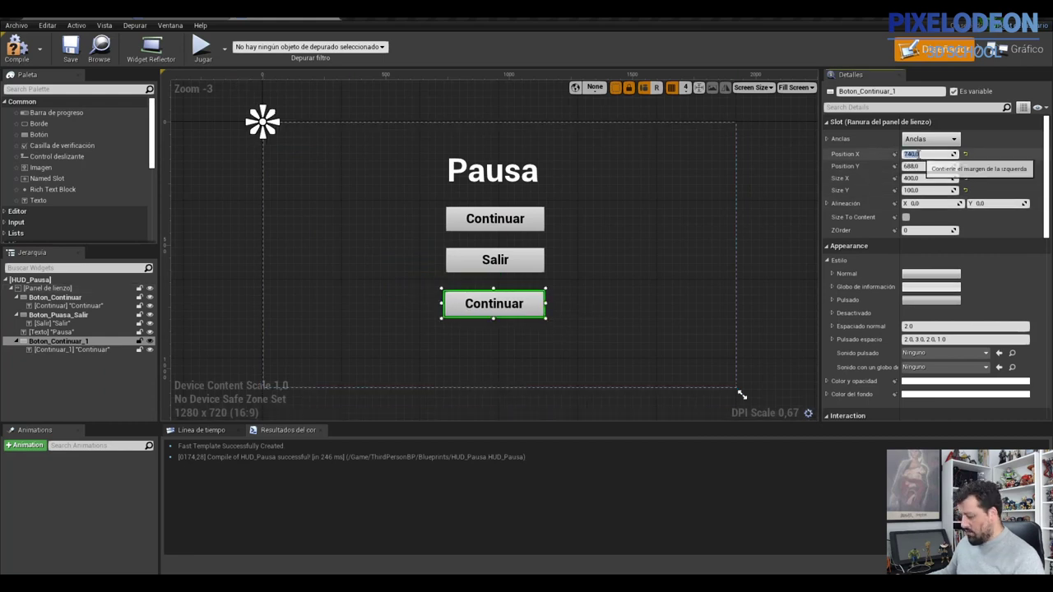
pyautogui.write('744')
pyautogui.press('Return')
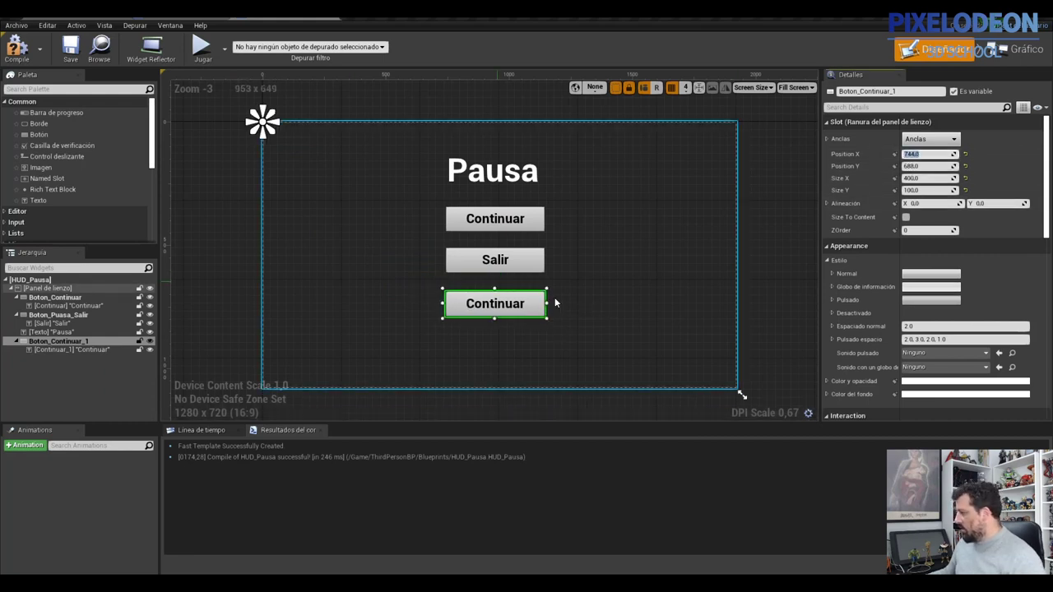
# - Rename the duplicate's text widget Menu_principal and set its label to Menu Principal
pyautogui.click(69, 349)
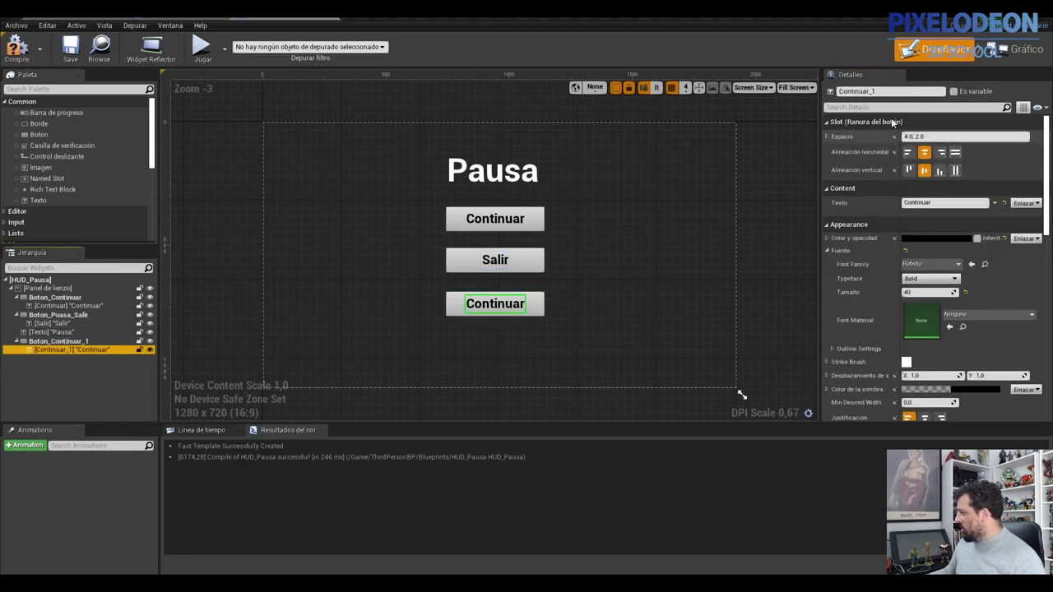
pyautogui.click(883, 91)
pyautogui.write('Menu_principal')
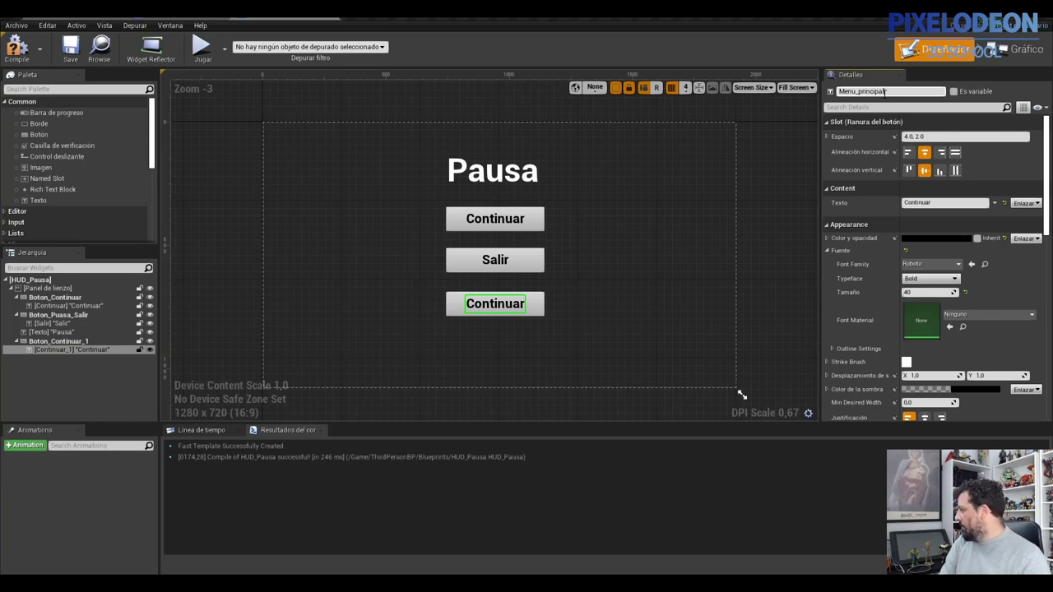
pyautogui.click(929, 202)
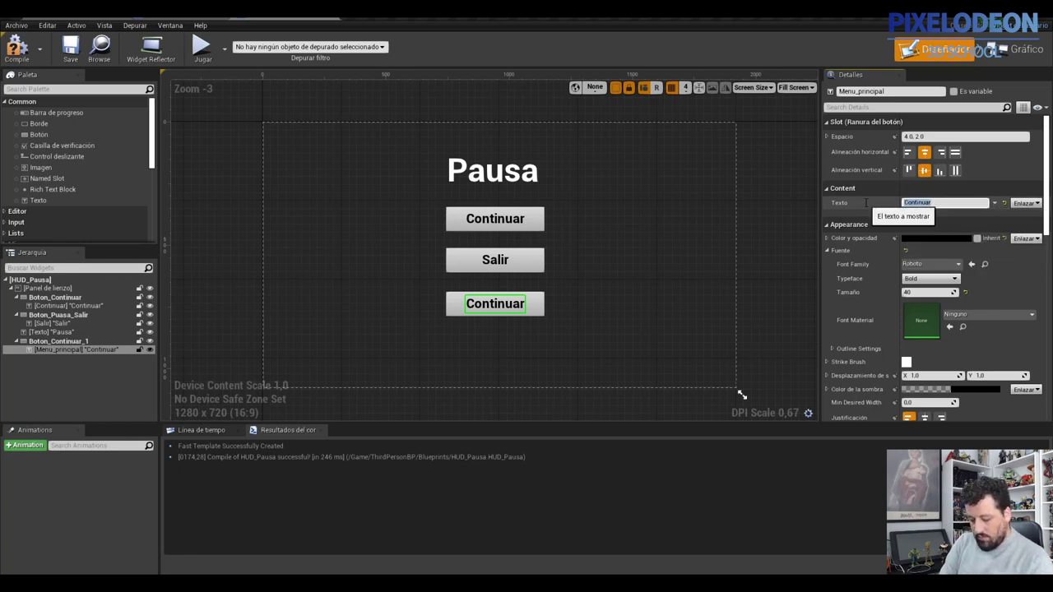
pyautogui.write('Menu Principal')
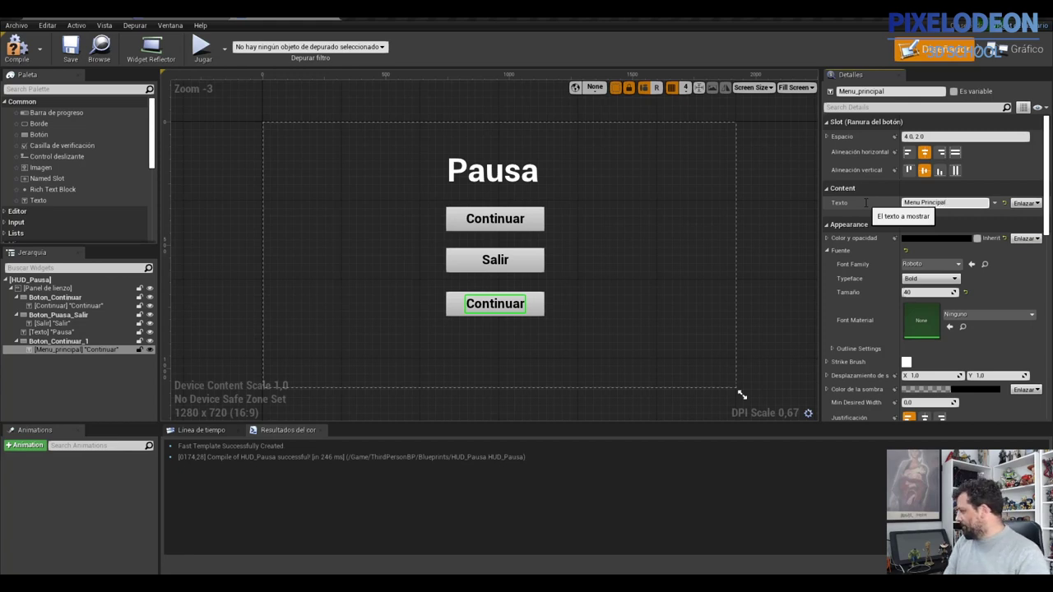
pyautogui.press('Return')
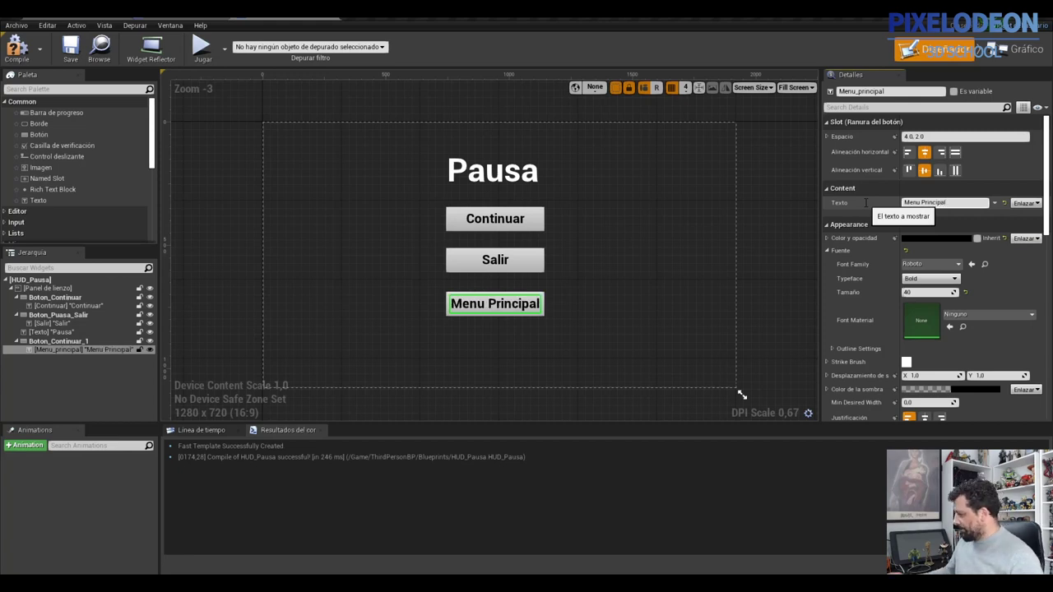
# - Add an On Clicked event for the Menu Principal button
pyautogui.click(541, 317)
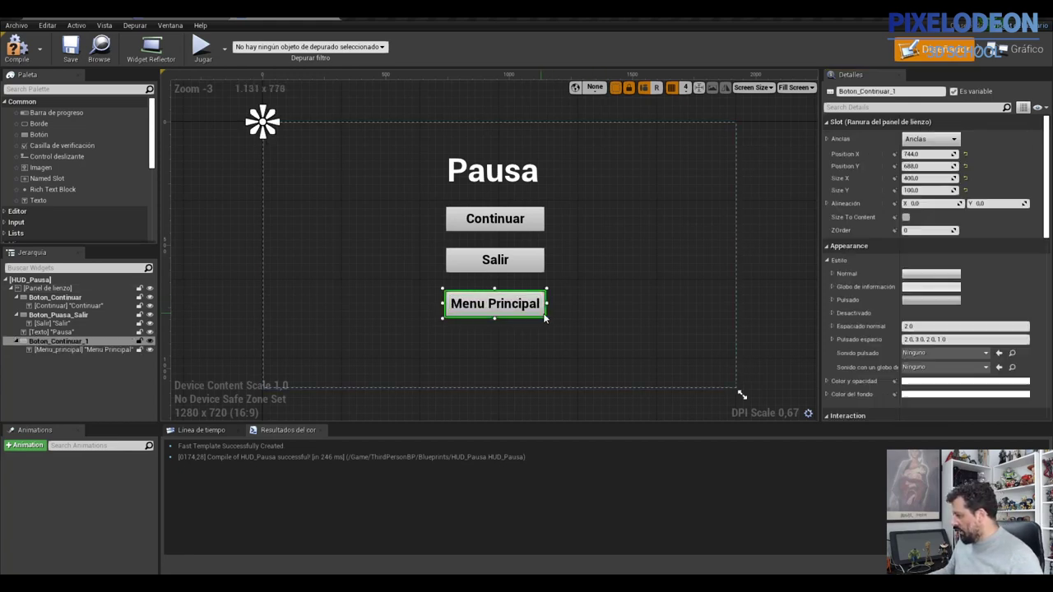
pyautogui.scroll(-4, 960, 305)
pyautogui.scroll(-4, 967, 315)
pyautogui.scroll(-5, 930, 339)
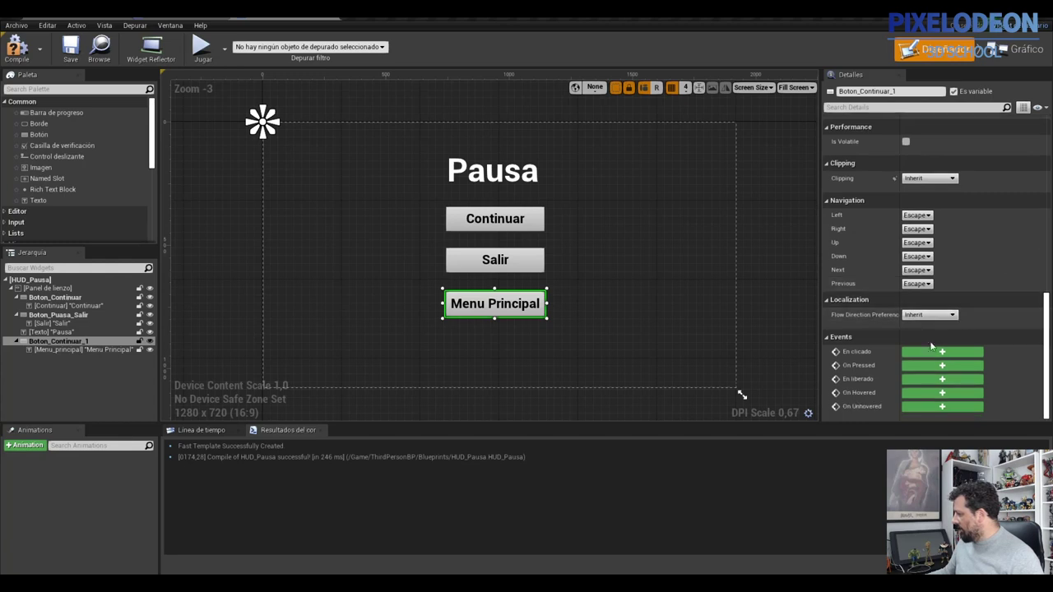
pyautogui.click(931, 351)
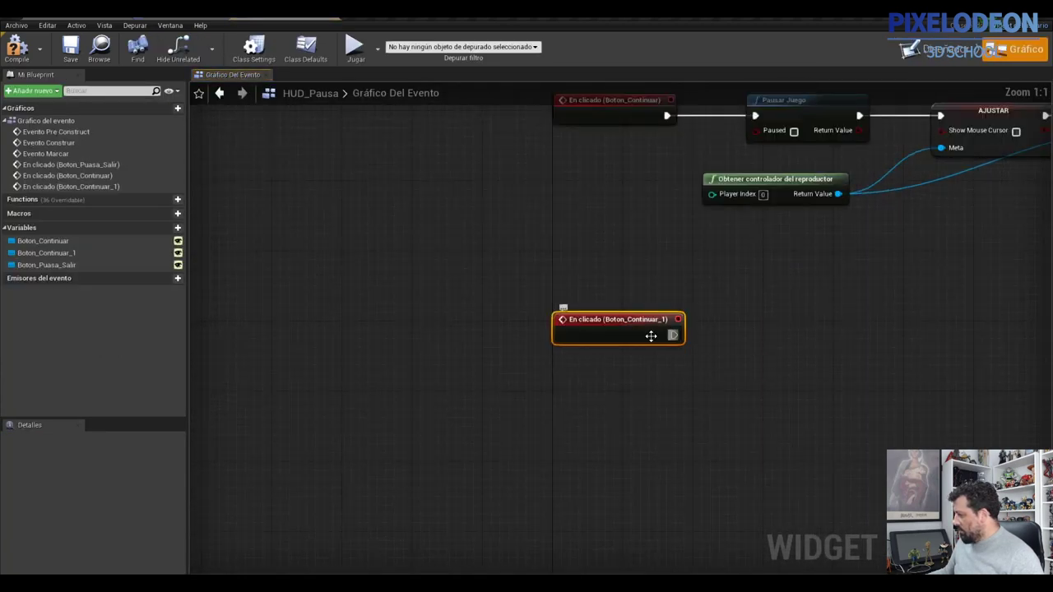
# - Connect an Abrir el nivel (Open Level) node to the Menu Principal button's click event
pyautogui.moveTo(673, 335); pyautogui.dragTo(792, 317)
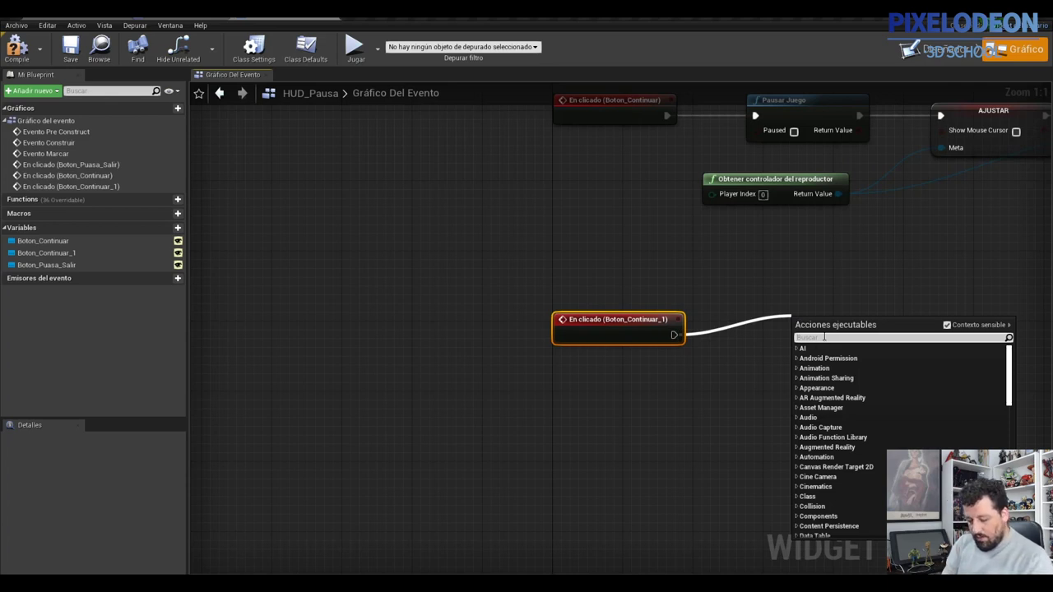
pyautogui.write('level')
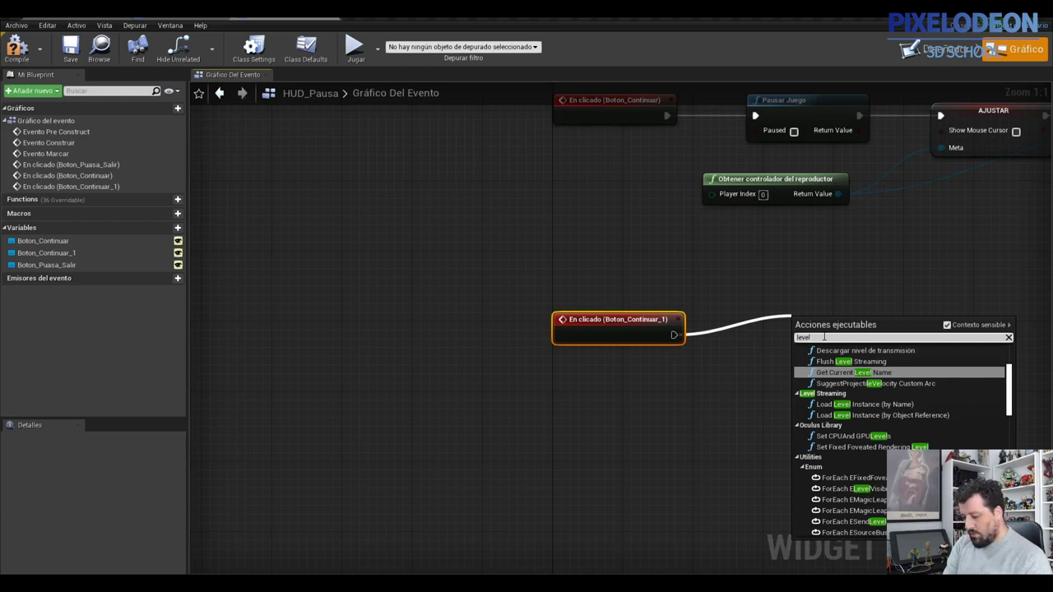
pyautogui.press('BackSpace')
pyautogui.press('BackSpace')
pyautogui.press('BackSpace')
pyautogui.write('get')
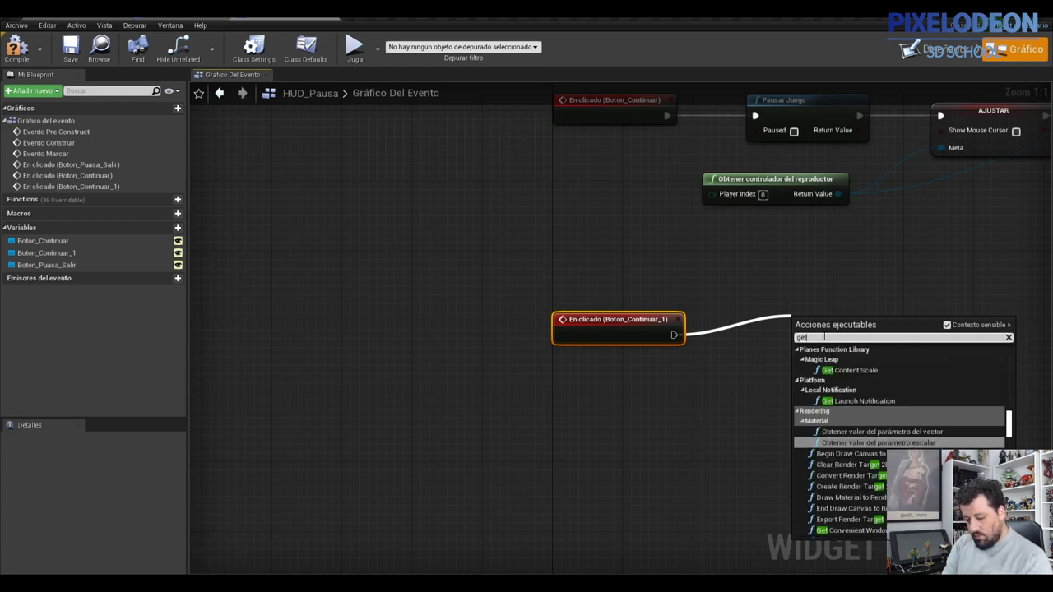
pyautogui.write(' leve')
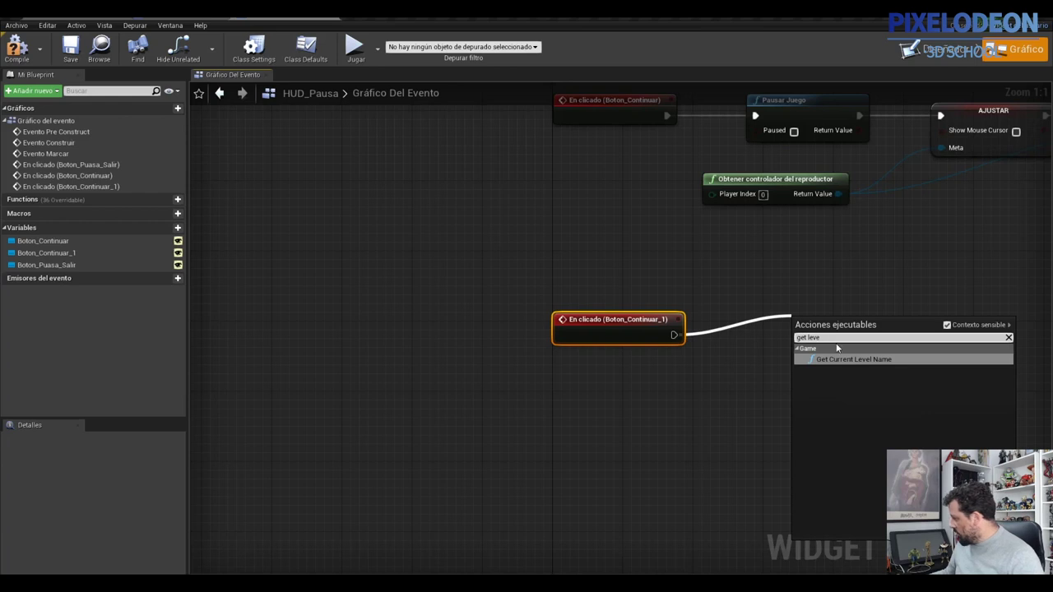
pyautogui.click(848, 359)
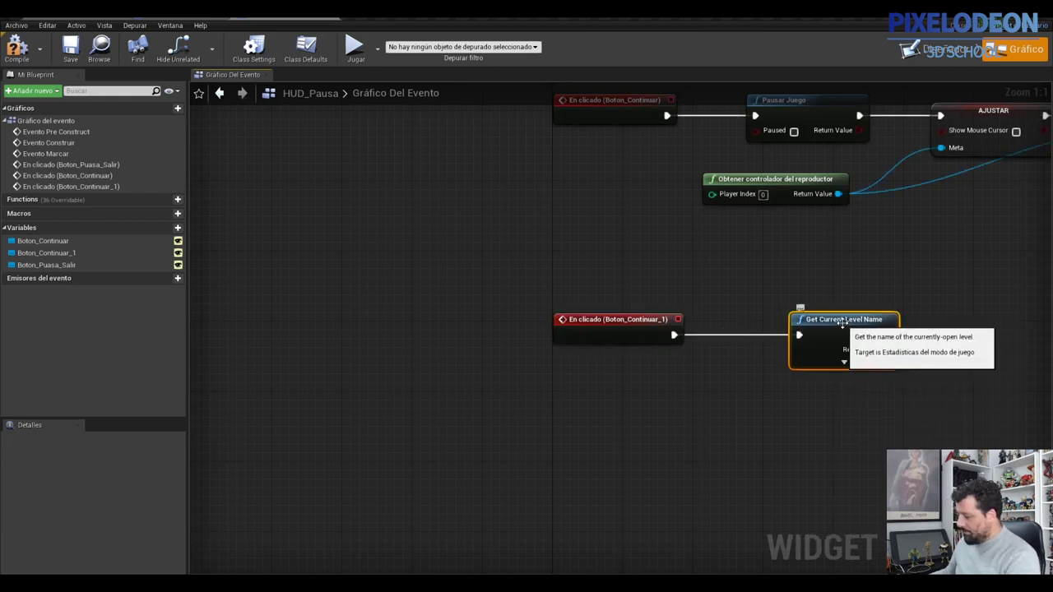
pyautogui.press('Delete')
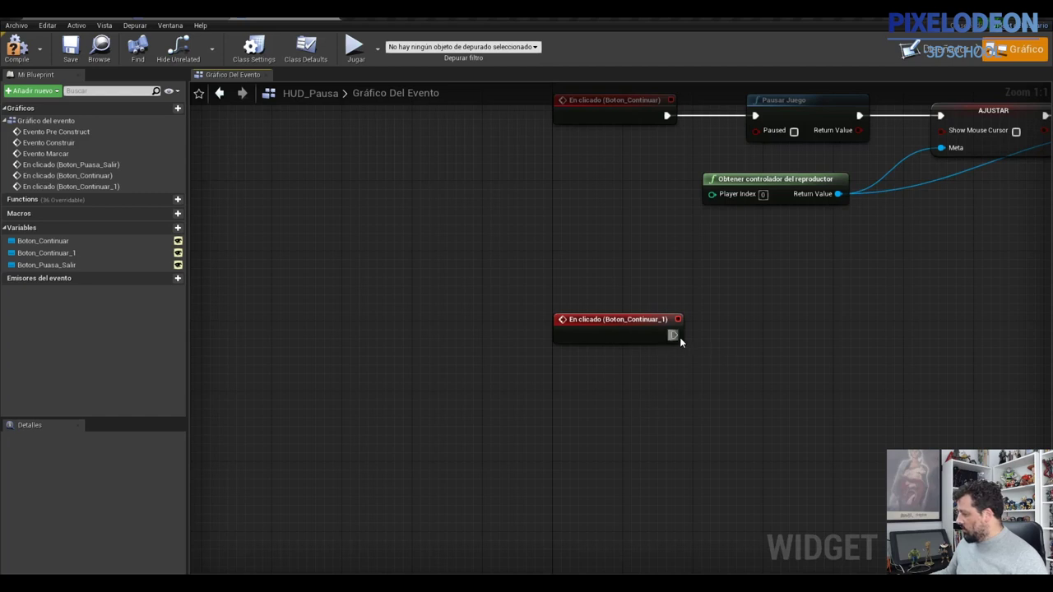
pyautogui.moveTo(672, 335); pyautogui.dragTo(762, 328)
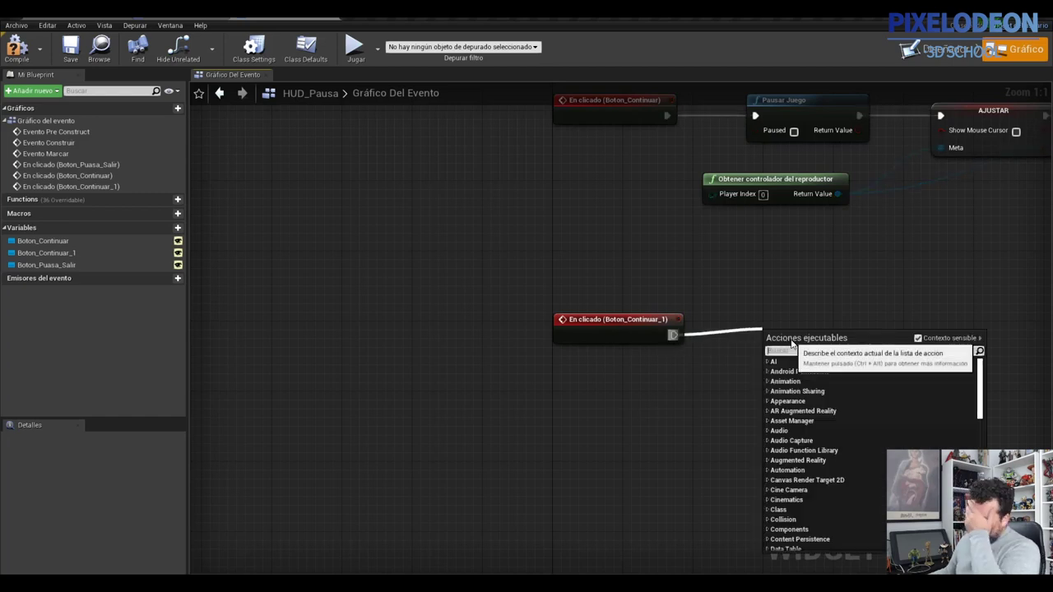
pyautogui.write('open leve')
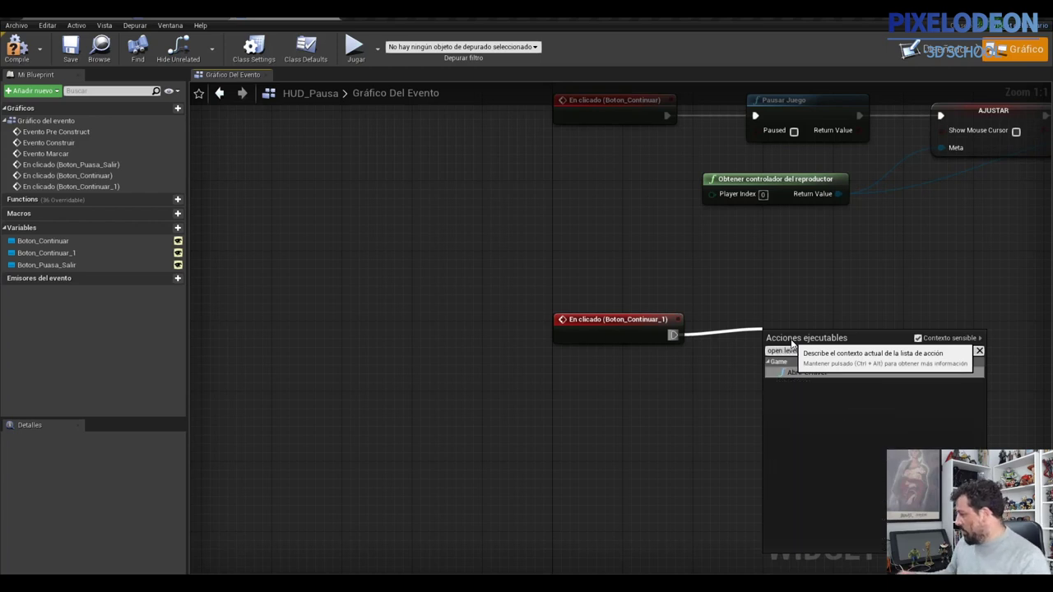
pyautogui.click(807, 374)
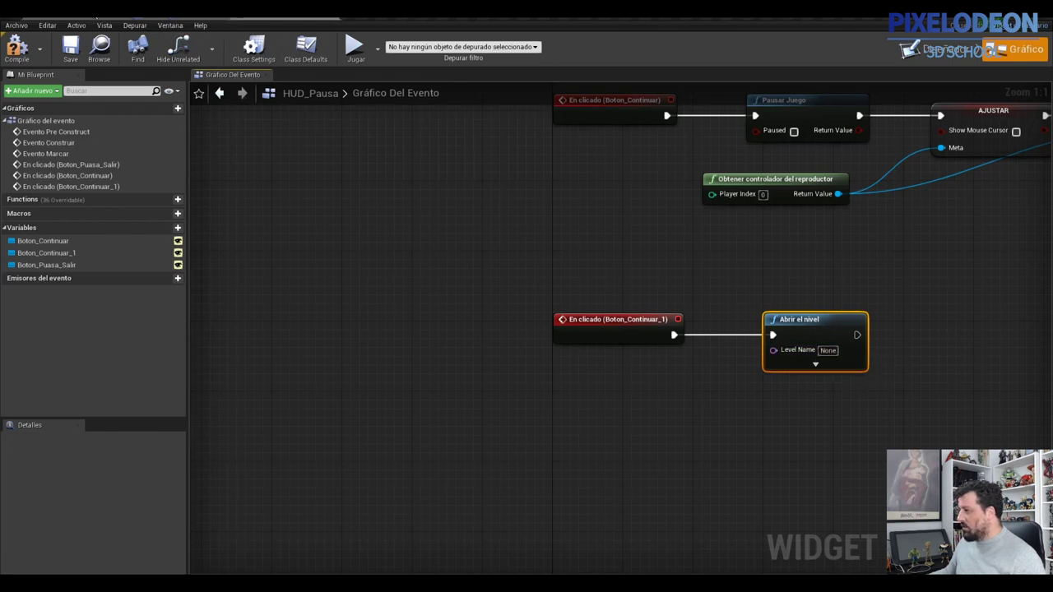
pyautogui.click(132, 17)
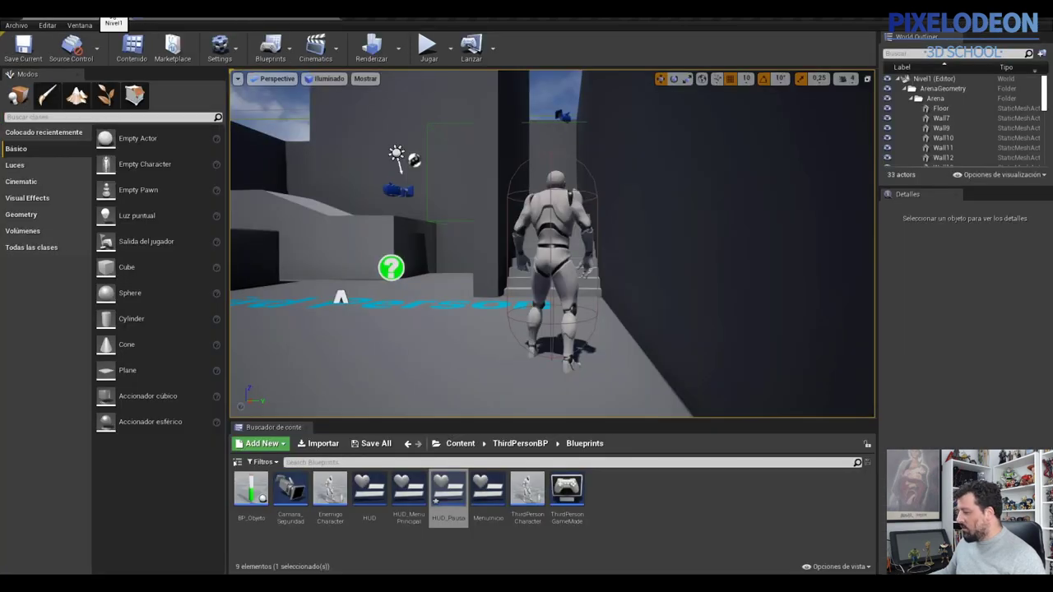
# - Check the Maps folder, set Abrir el nivel's Level Name to Menu Principal, and compile
pyautogui.click(506, 444)
pyautogui.doubleClick(292, 494)
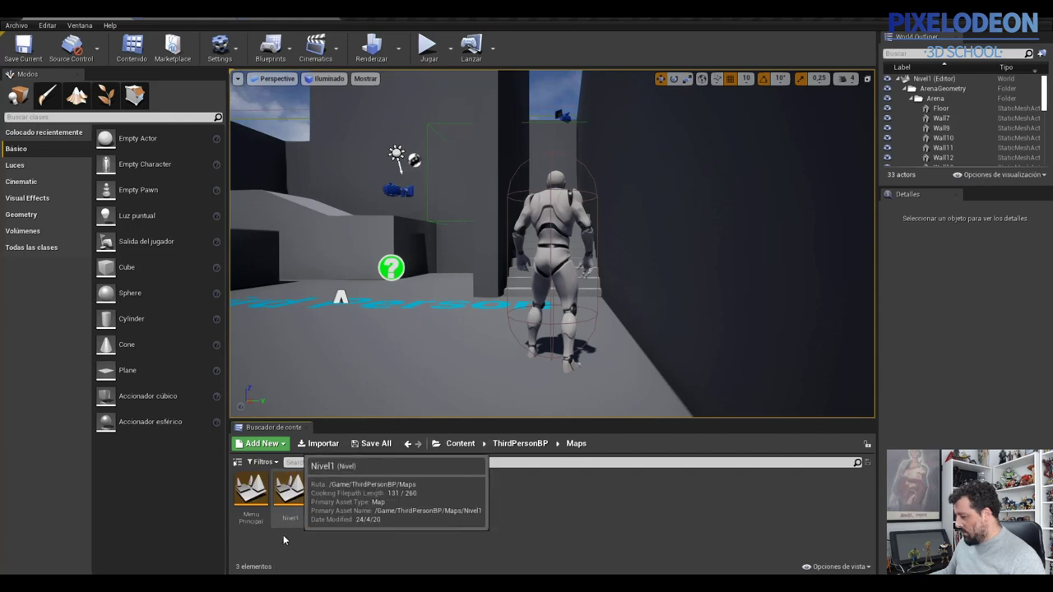
pyautogui.click(326, 23)
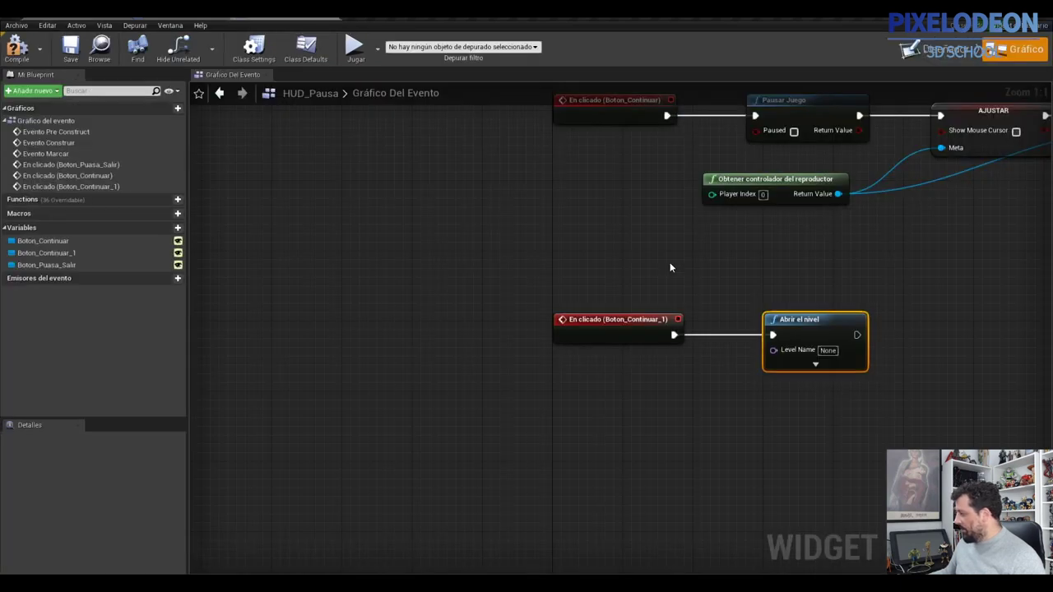
pyautogui.click(828, 350)
pyautogui.write('Menu Princi')
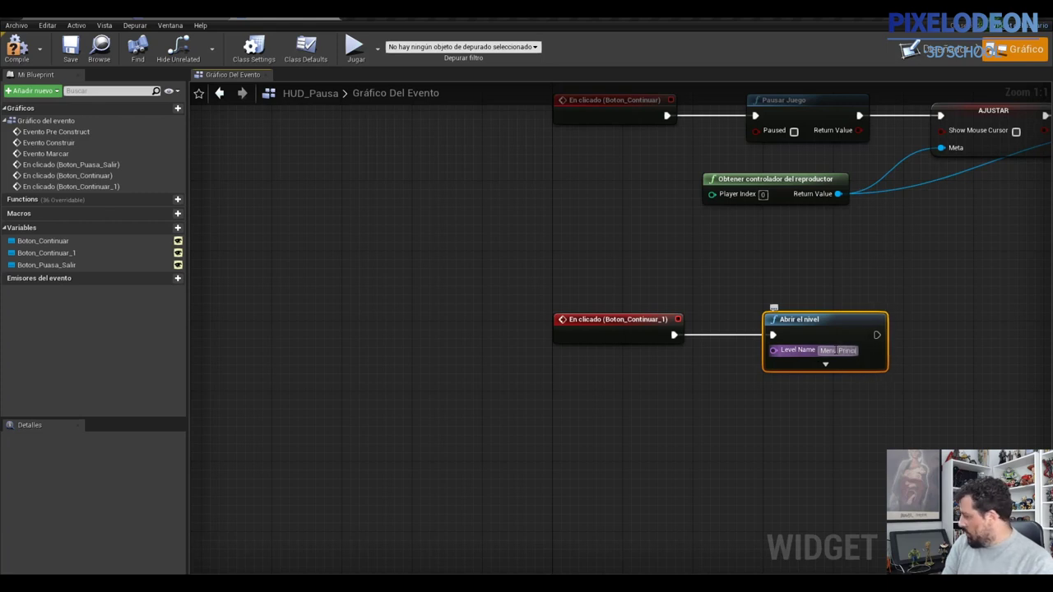
pyautogui.write('pal')
pyautogui.press('Return')
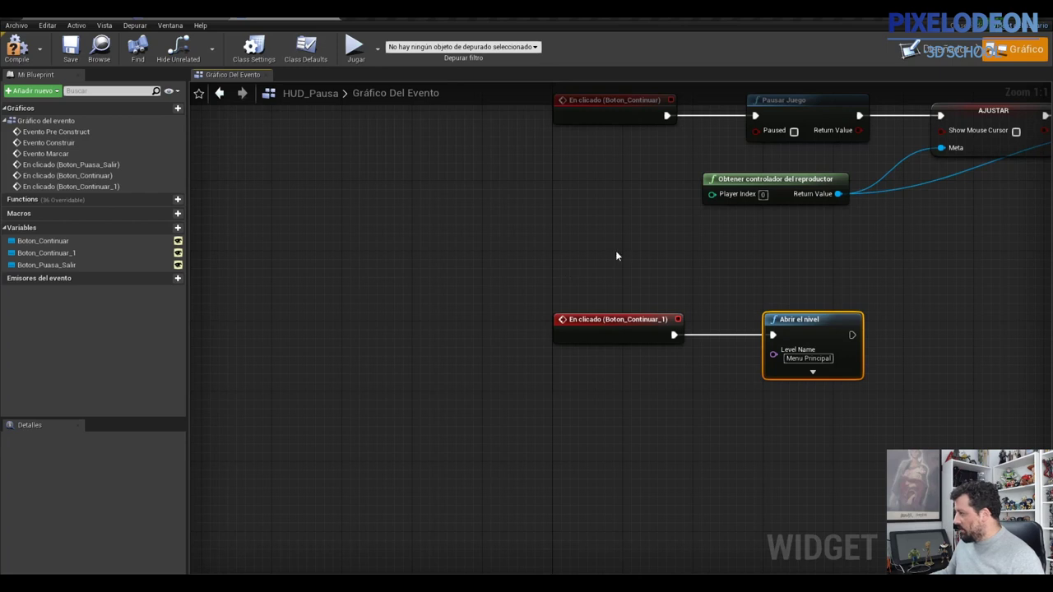
pyautogui.click(16, 48)
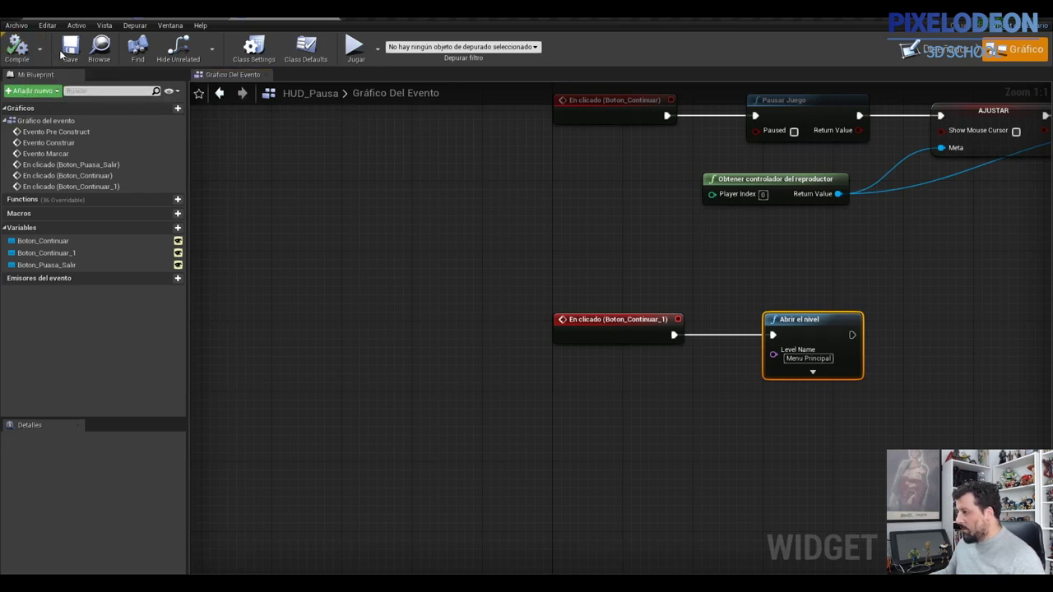
pyautogui.click(353, 49)
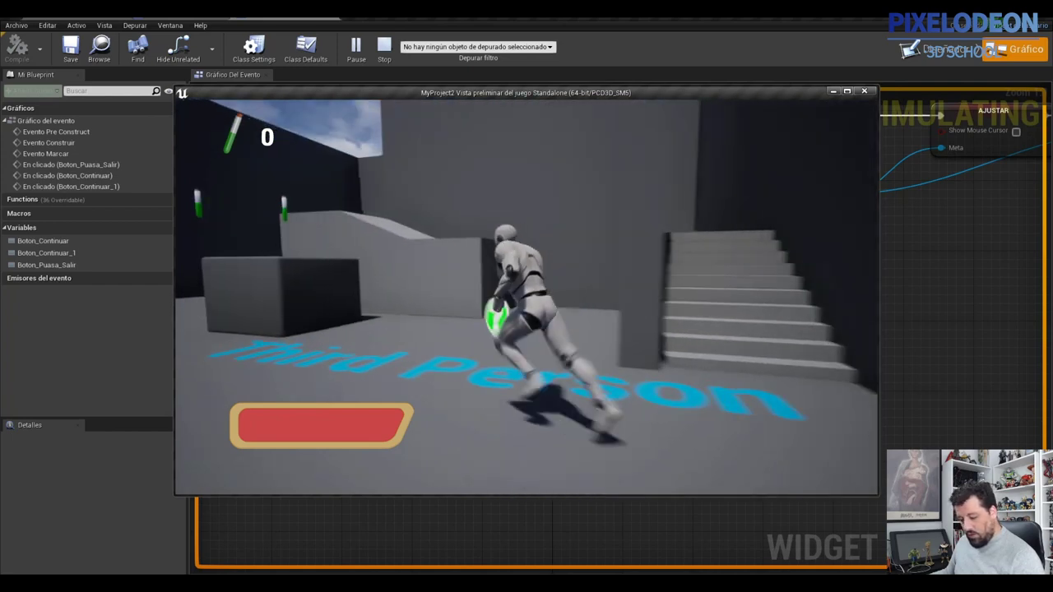
# - In the test play, pause, resume, pause again and choose Menu Principal, producing travel errors
pyautogui.press('p')
pyautogui.click(520, 243)
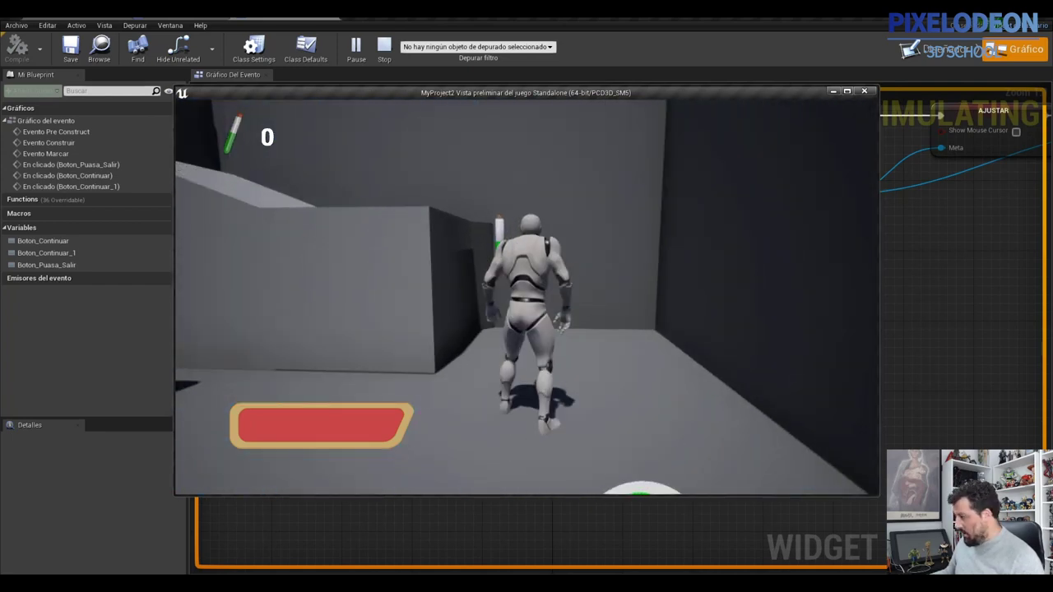
pyautogui.press('p')
pyautogui.click(518, 367)
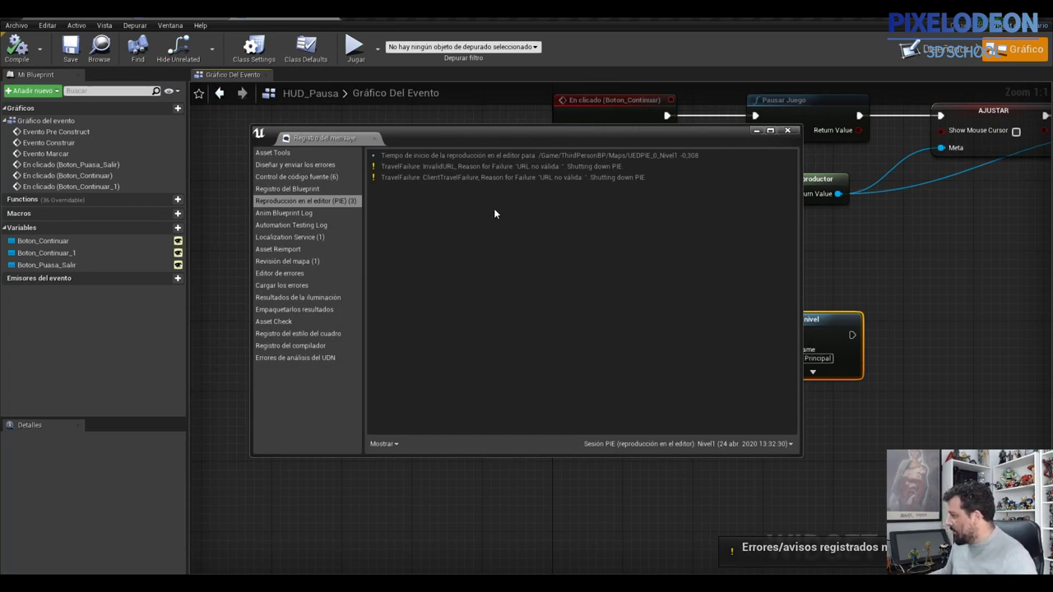
# - Close the Registro de mensajes travel-error log and rezoom the event graph
pyautogui.click(788, 132)
pyautogui.scroll(-1, 581, 327)
pyautogui.scroll(1, 659, 293)
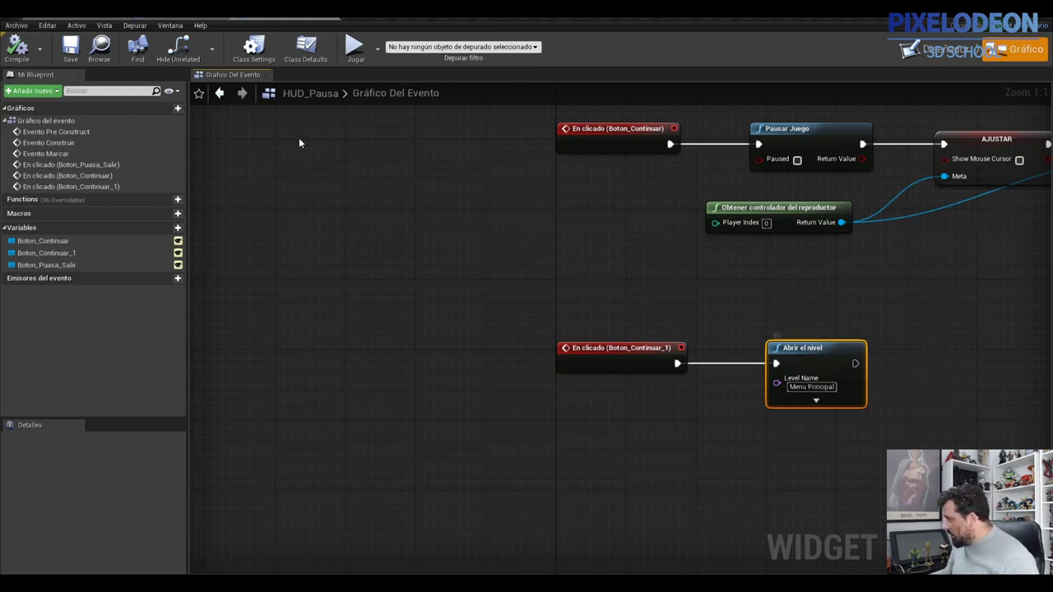
# - Correct the Level Name to MenuPrincipal to match the map's name, and compile
pyautogui.click(100, 16)
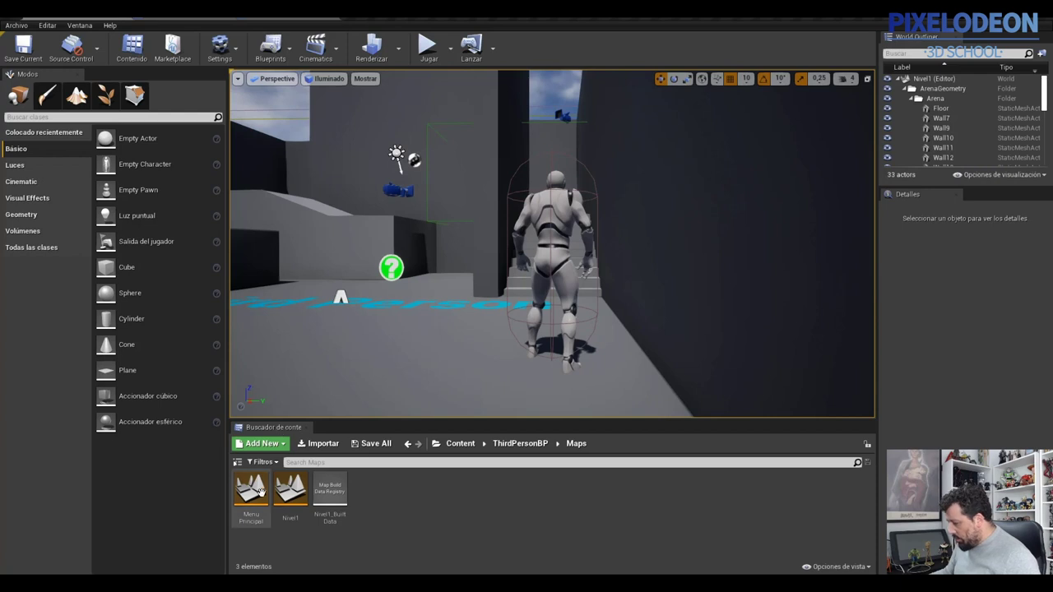
pyautogui.click(254, 527)
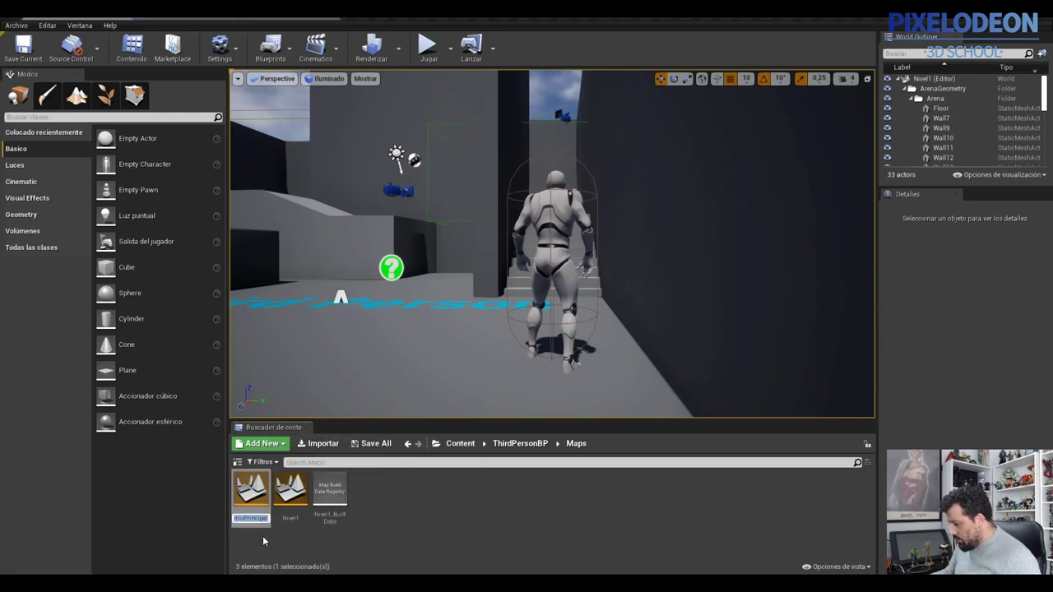
pyautogui.click(277, 17)
pyautogui.click(811, 387)
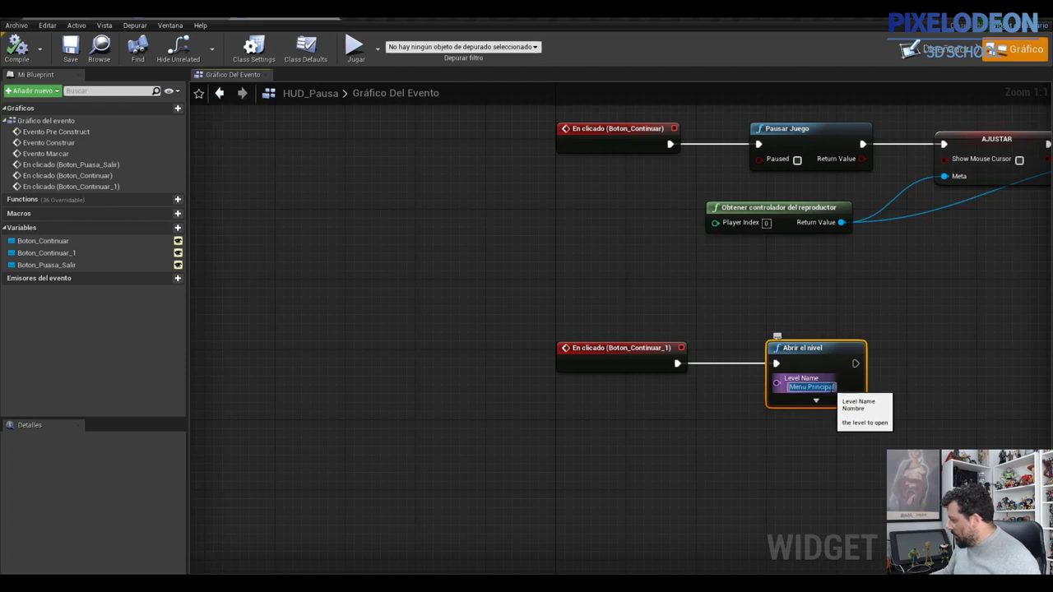
pyautogui.write('MenuPrincipal')
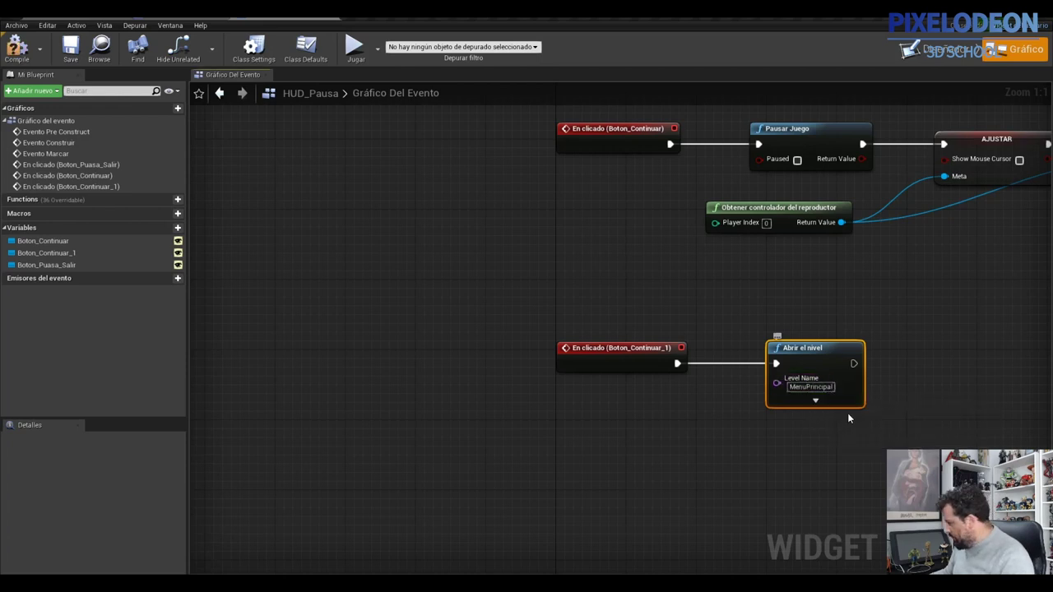
pyautogui.click(16, 47)
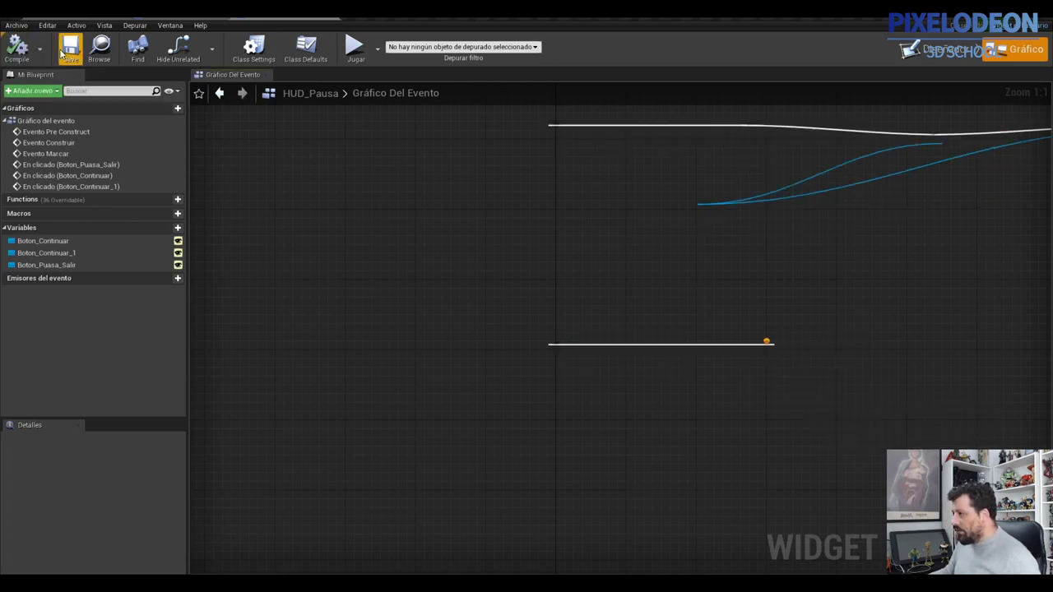
# - Play-test: pause, choose Menu Principal, press Inicio to restart the level, then stop the preview
pyautogui.click(354, 47)
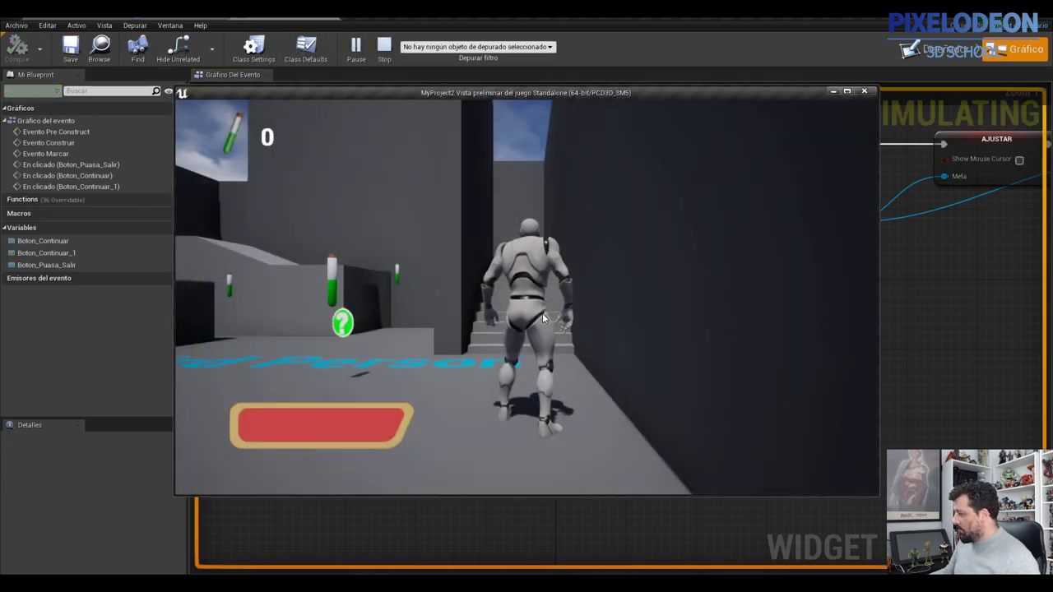
pyautogui.press('p')
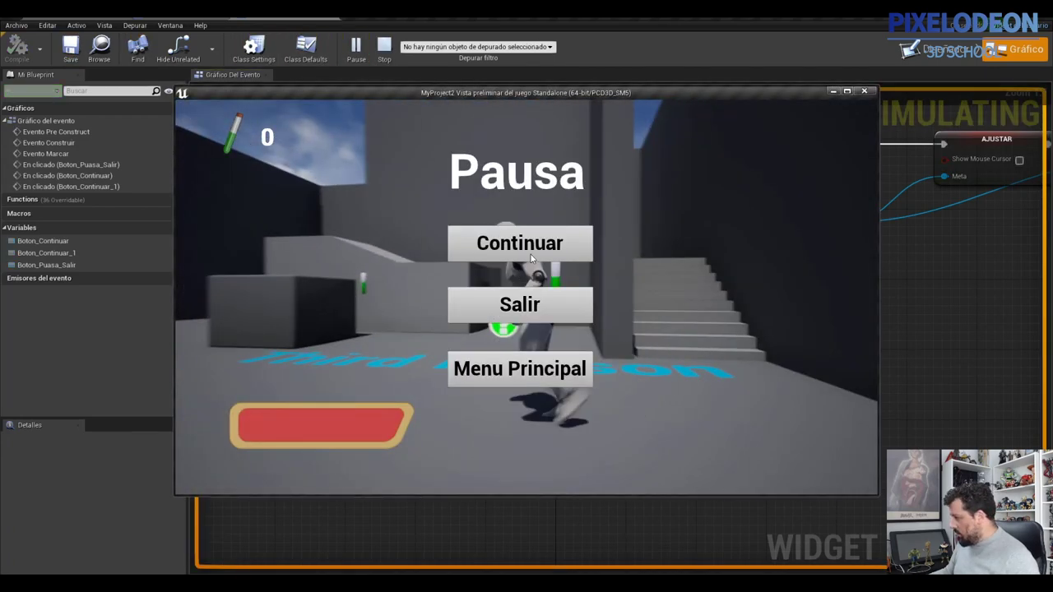
pyautogui.click(516, 363)
pyautogui.click(527, 244)
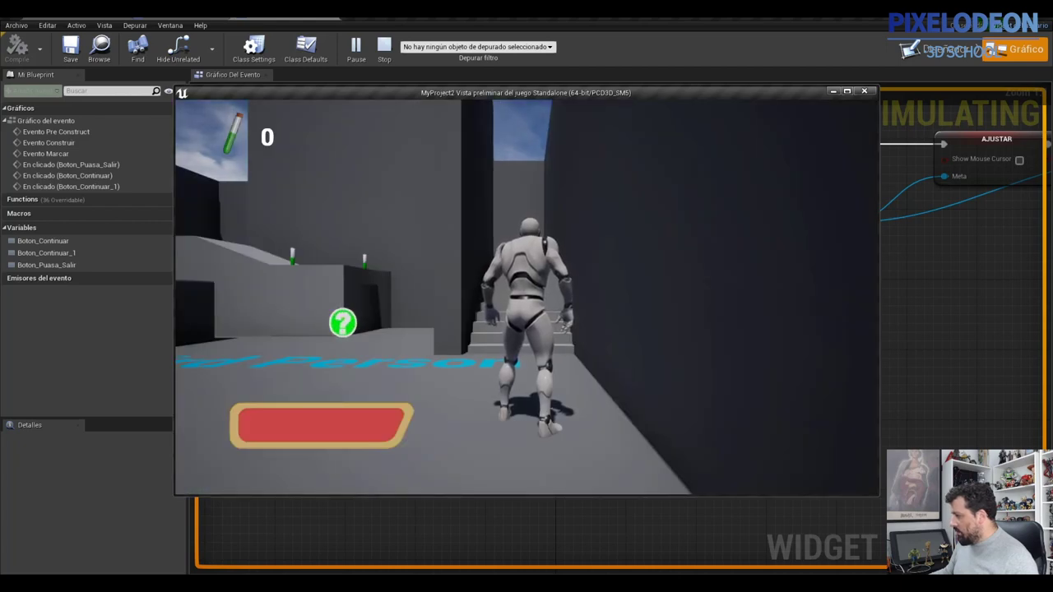
pyautogui.press('Escape')
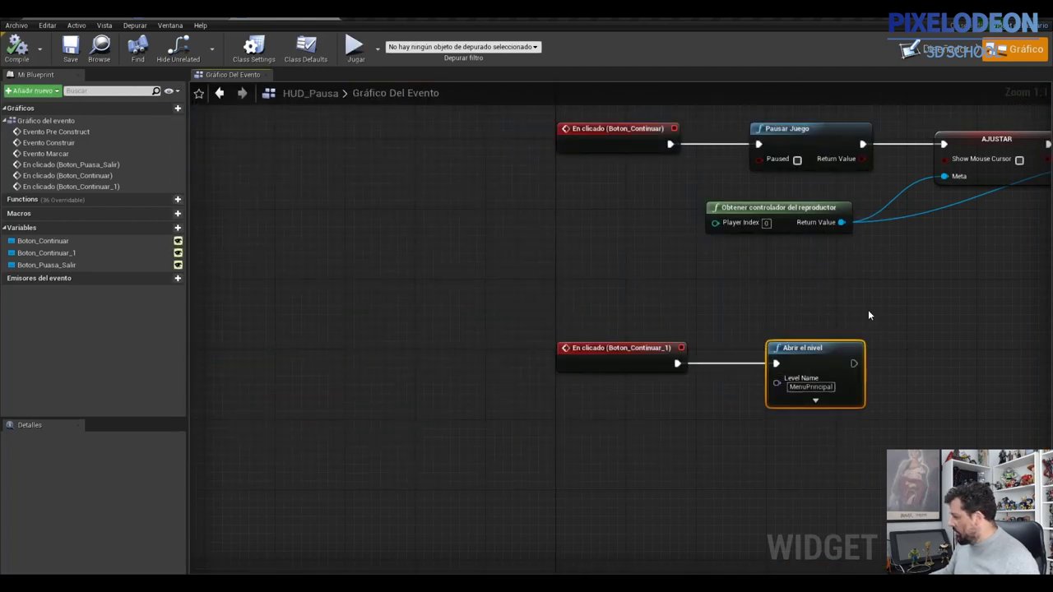
# - Review the Continuar event chain, select Set Input Mode Game Only and Get Player Controller, then open the MenuPrincipal map
pyautogui.moveTo(863, 316); pyautogui.dragTo(539, 312, button='right')
pyautogui.scroll(-1, 540, 311)
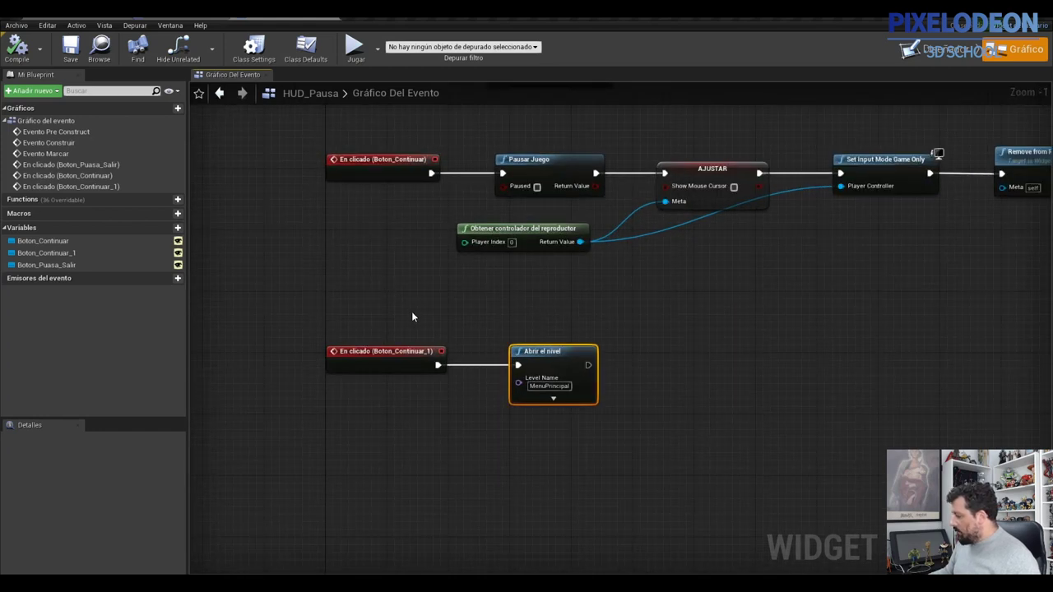
pyautogui.moveTo(631, 305); pyautogui.dragTo(486, 323, button='right')
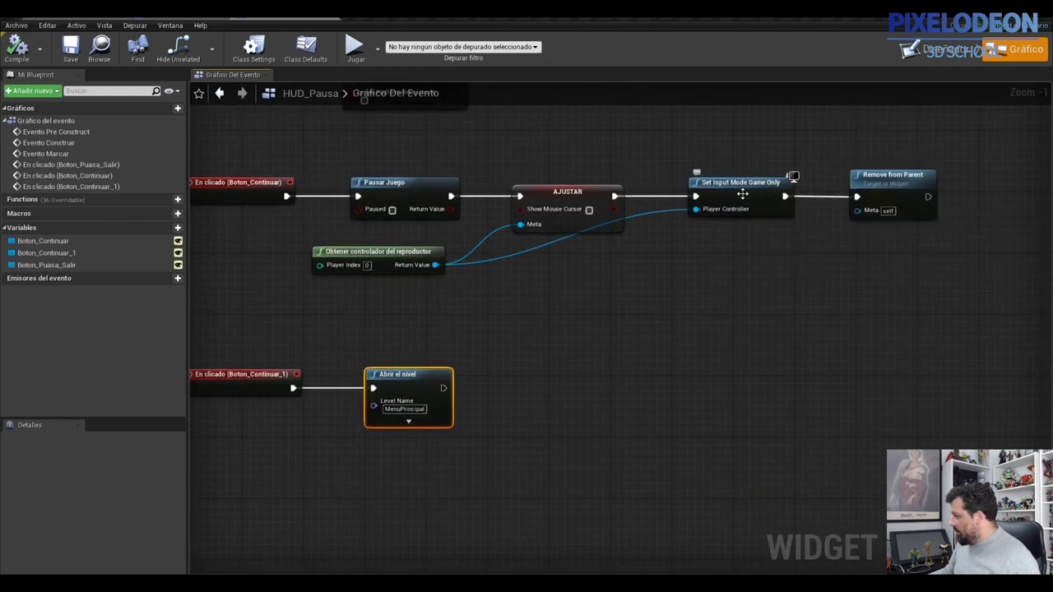
pyautogui.moveTo(546, 309); pyautogui.dragTo(674, 325, button='right')
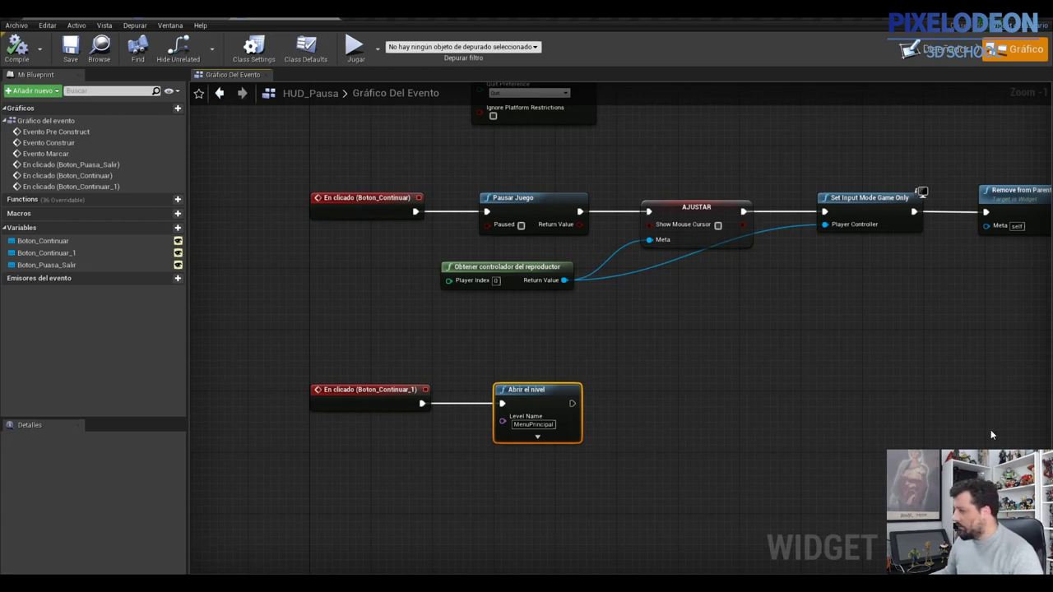
pyautogui.moveTo(926, 289); pyautogui.dragTo(775, 302, button='right')
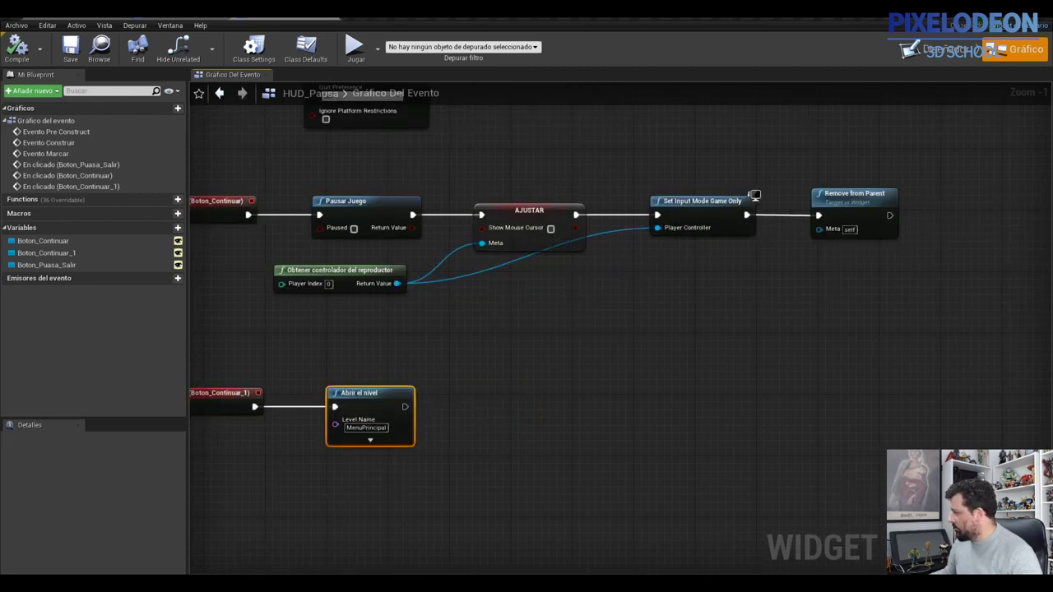
pyautogui.click(693, 206)
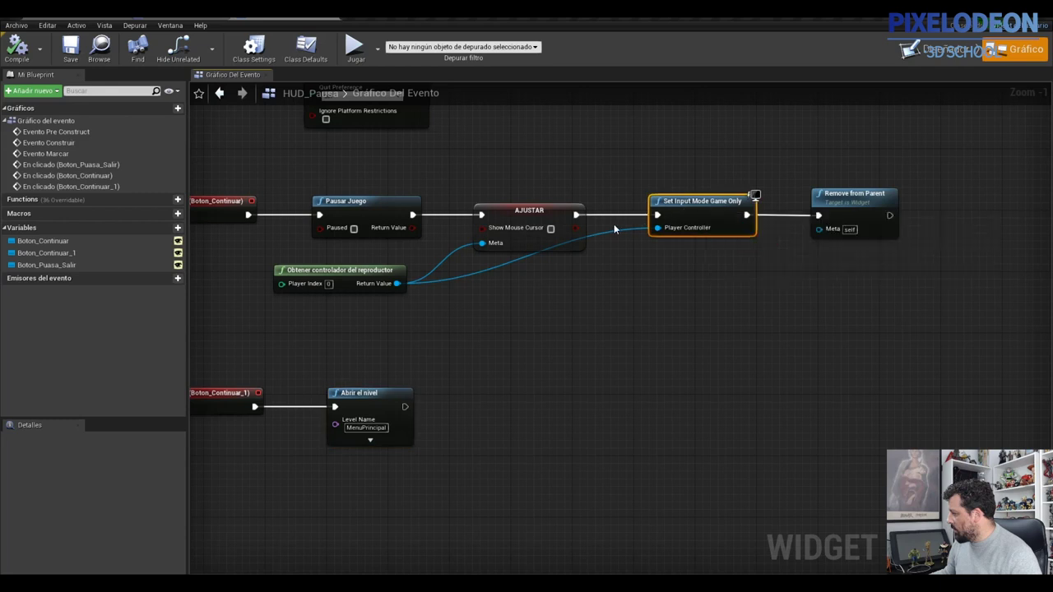
pyautogui.keyDown('ctrl'); pyautogui.click(372, 267); pyautogui.keyUp('ctrl')
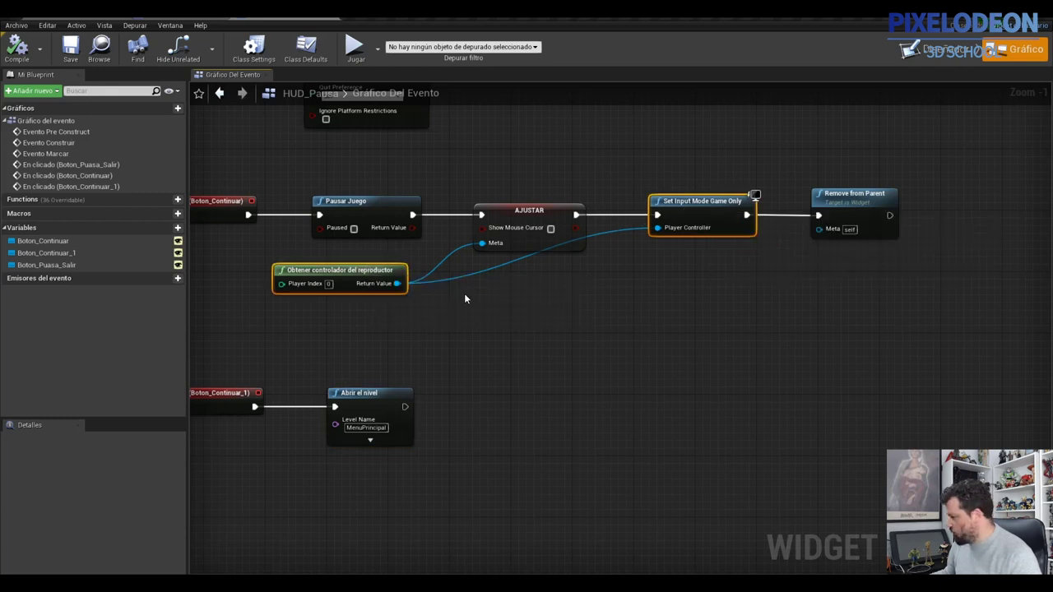
pyautogui.moveTo(417, 346); pyautogui.dragTo(671, 360, button='right')
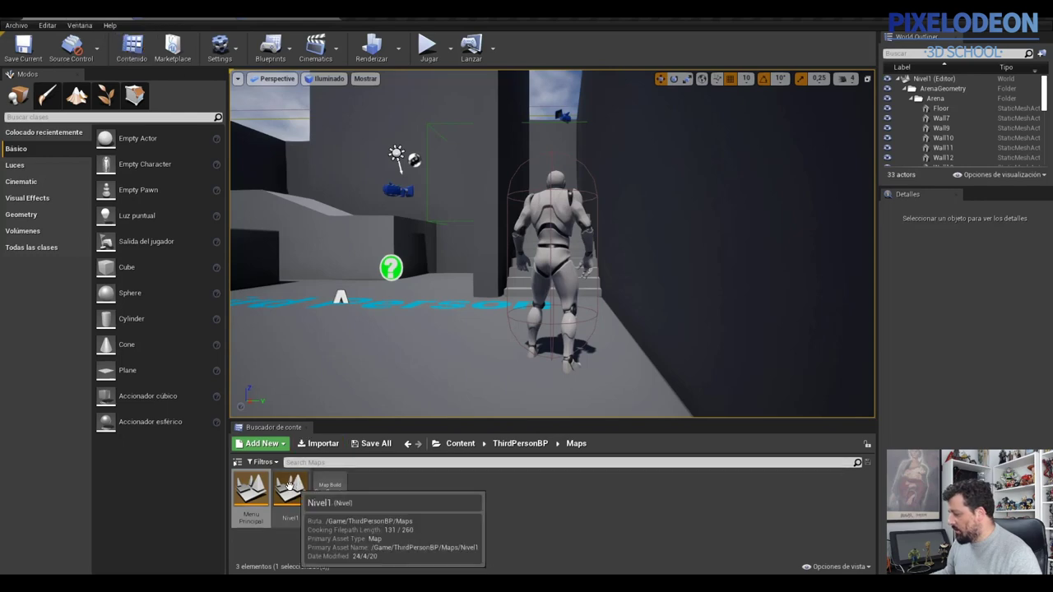
pyautogui.doubleClick(251, 494)
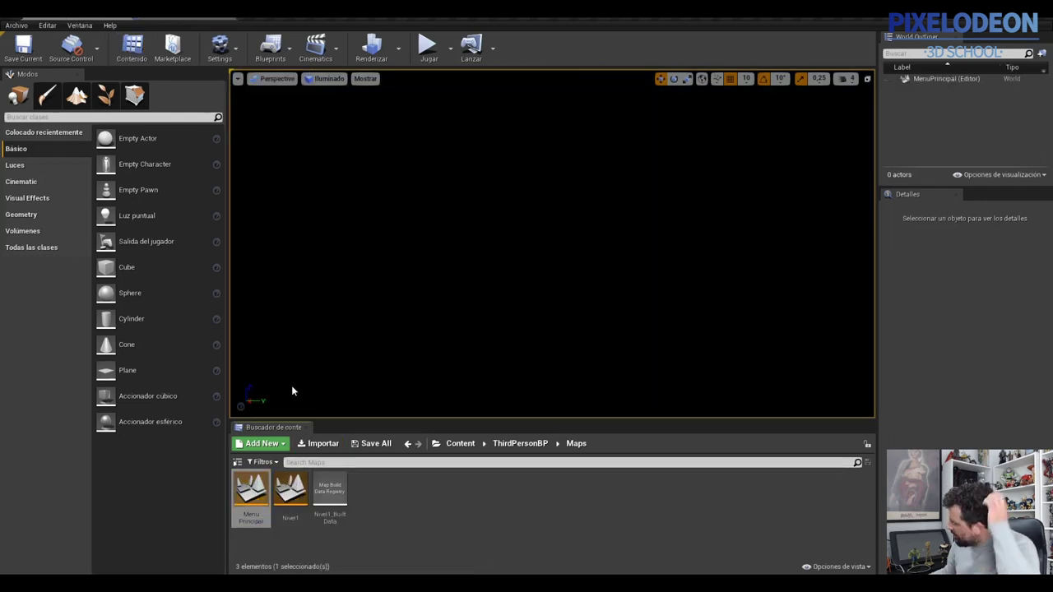
# - Open the MenuPrincipal level blueprint and look over its BeginPlay event
pyautogui.click(271, 48)
pyautogui.click(290, 142)
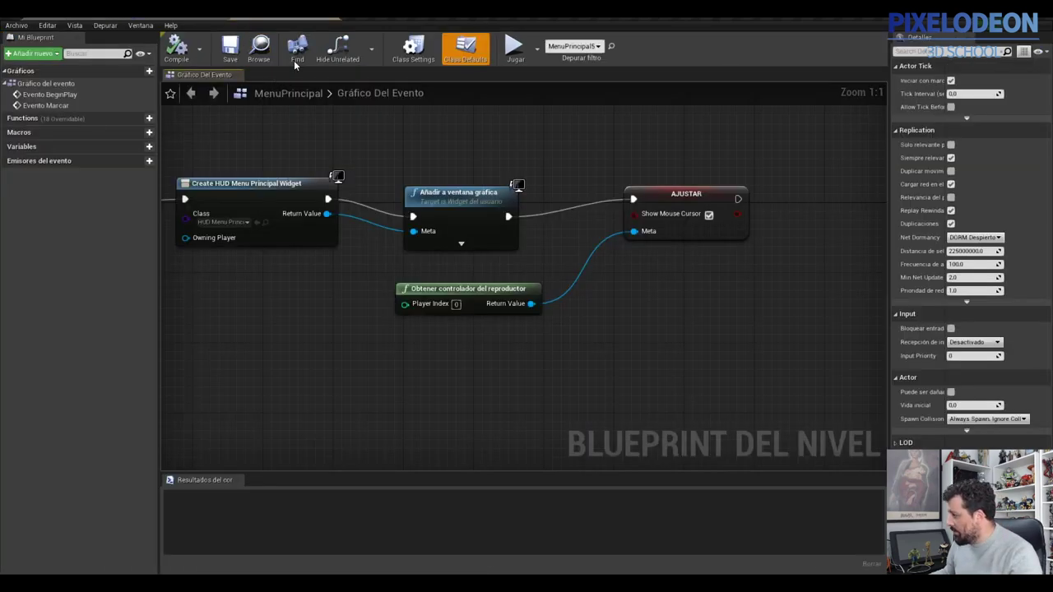
pyautogui.moveTo(362, 388); pyautogui.dragTo(534, 383, button='right')
pyautogui.scroll(-1, 421, 383)
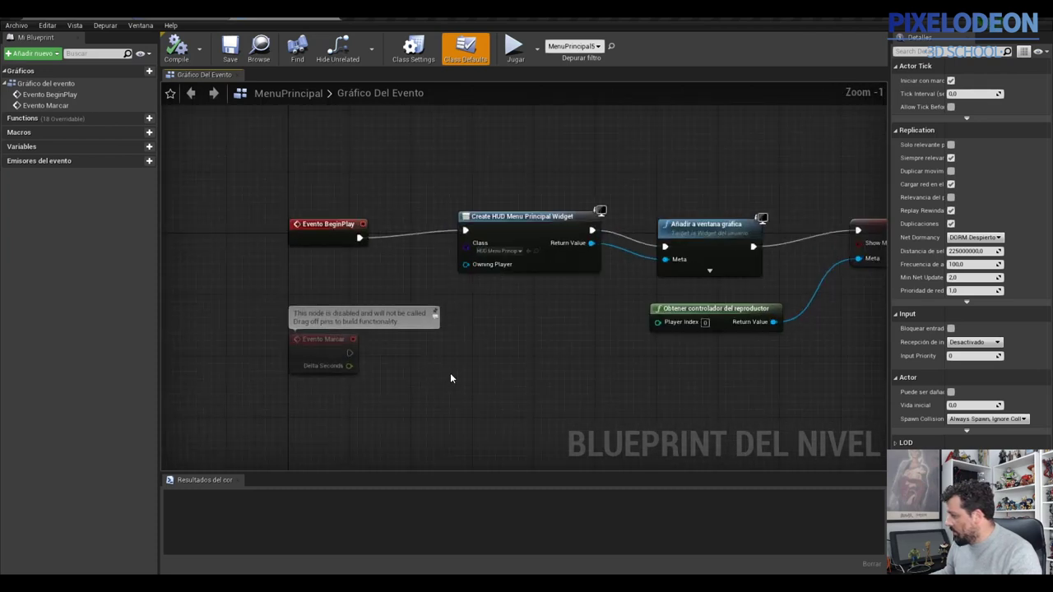
pyautogui.moveTo(445, 378); pyautogui.dragTo(421, 377, button='right')
pyautogui.scroll(-1, 476, 378)
pyautogui.scroll(1, 476, 379)
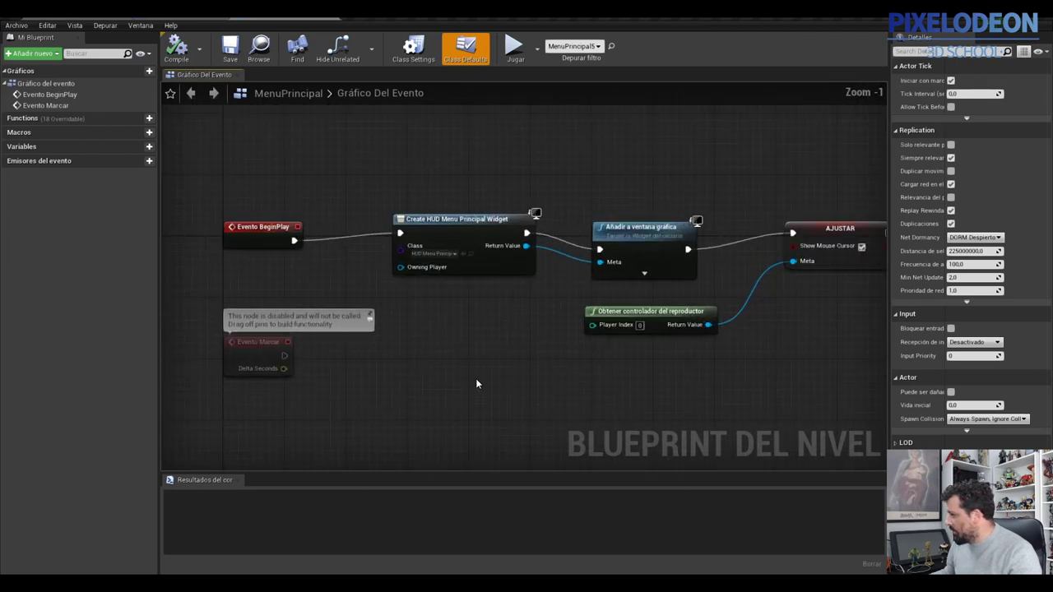
# - Back in the level editor, open the HUD_Pausa widget from ThirdPersonBP > Blueprints
pyautogui.click(132, 9)
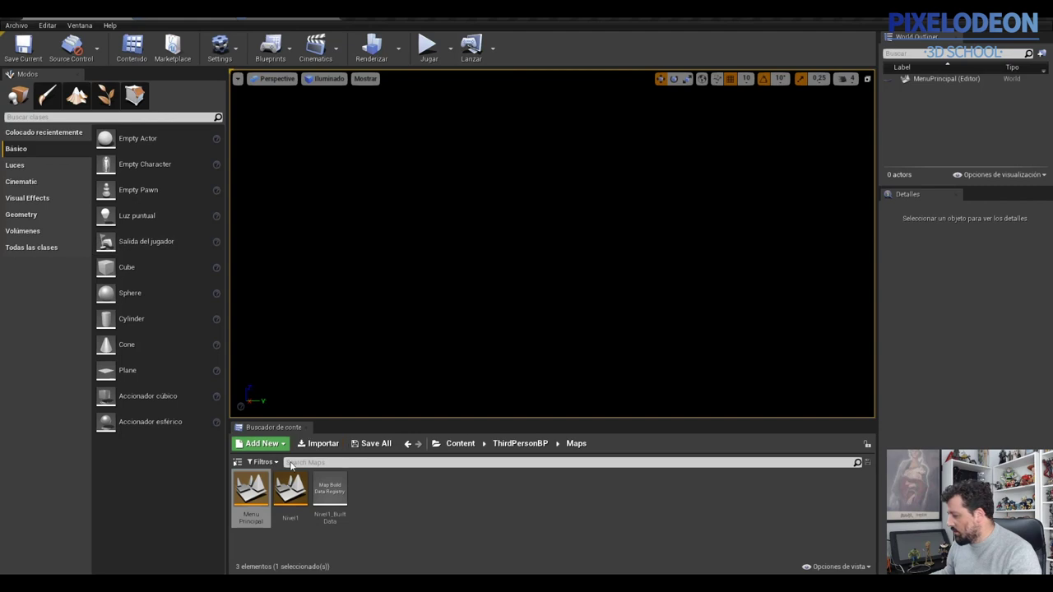
pyautogui.click(520, 443)
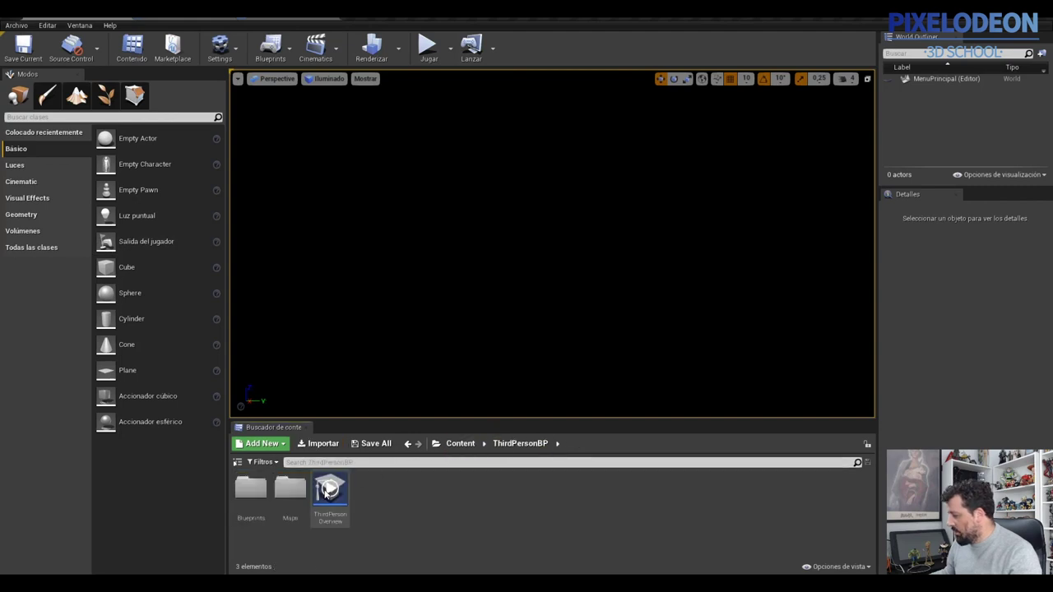
pyautogui.doubleClick(264, 490)
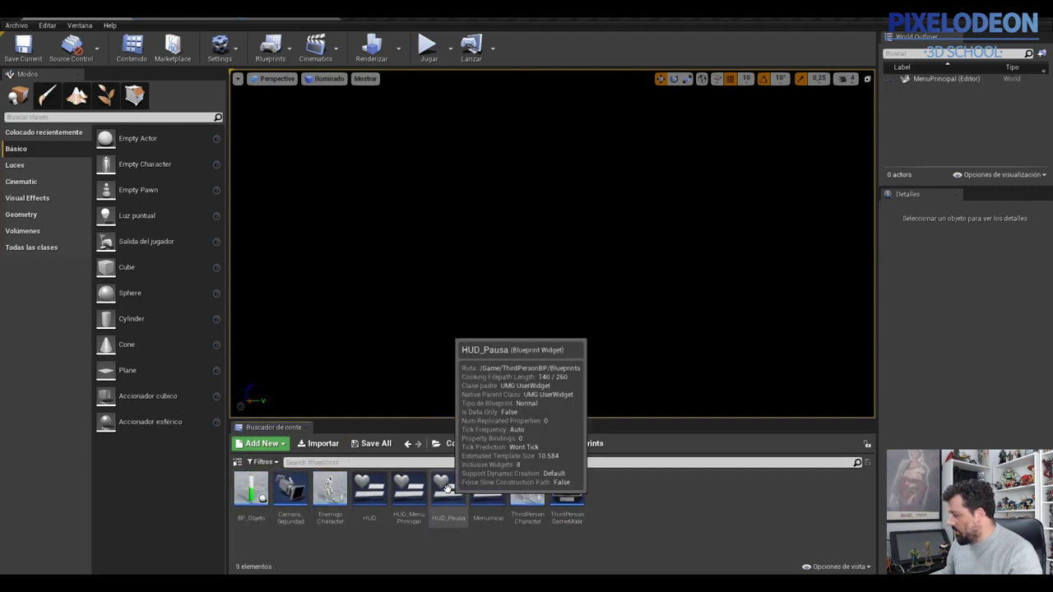
pyautogui.doubleClick(446, 488)
# - Open HUD_MenuPrincipal's event graph and frame the Boton_Inicio click event
pyautogui.click(239, 8)
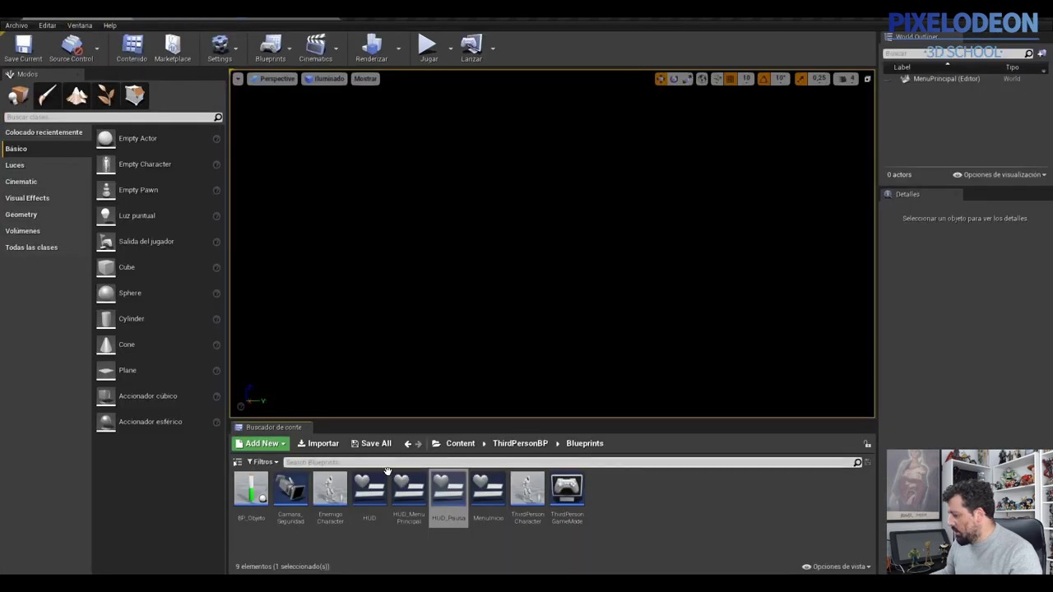
pyautogui.doubleClick(408, 493)
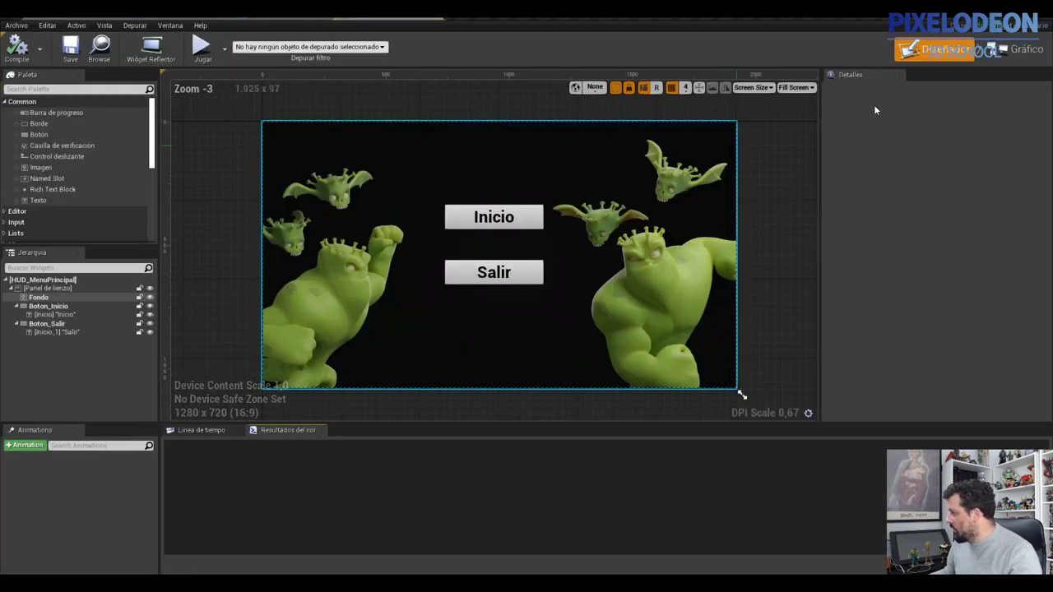
pyautogui.click(1018, 49)
pyautogui.moveTo(747, 313); pyautogui.dragTo(544, 278, button='right')
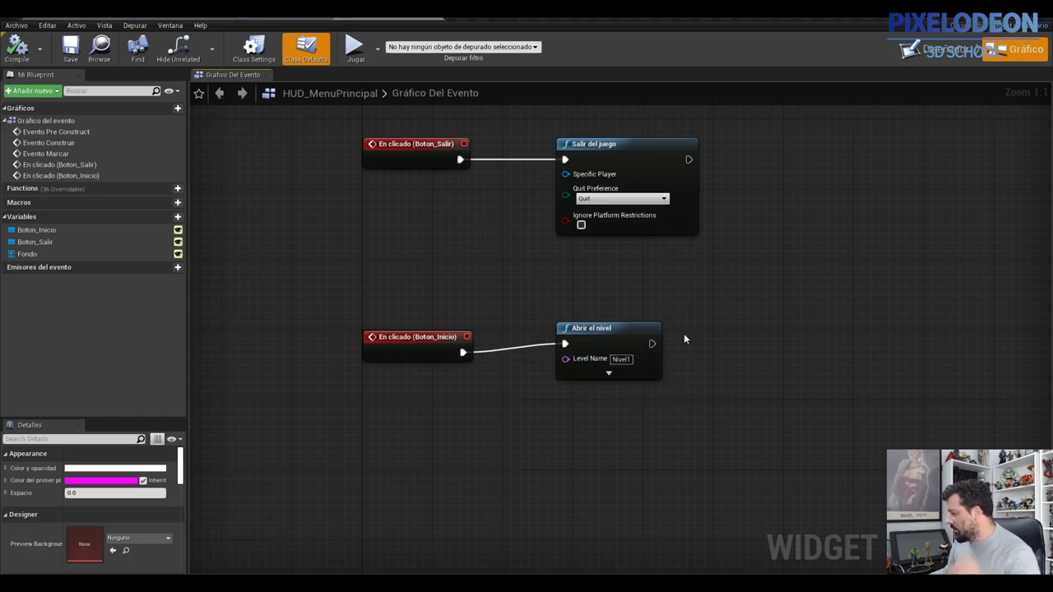
pyautogui.moveTo(718, 344); pyautogui.dragTo(675, 362, button='right')
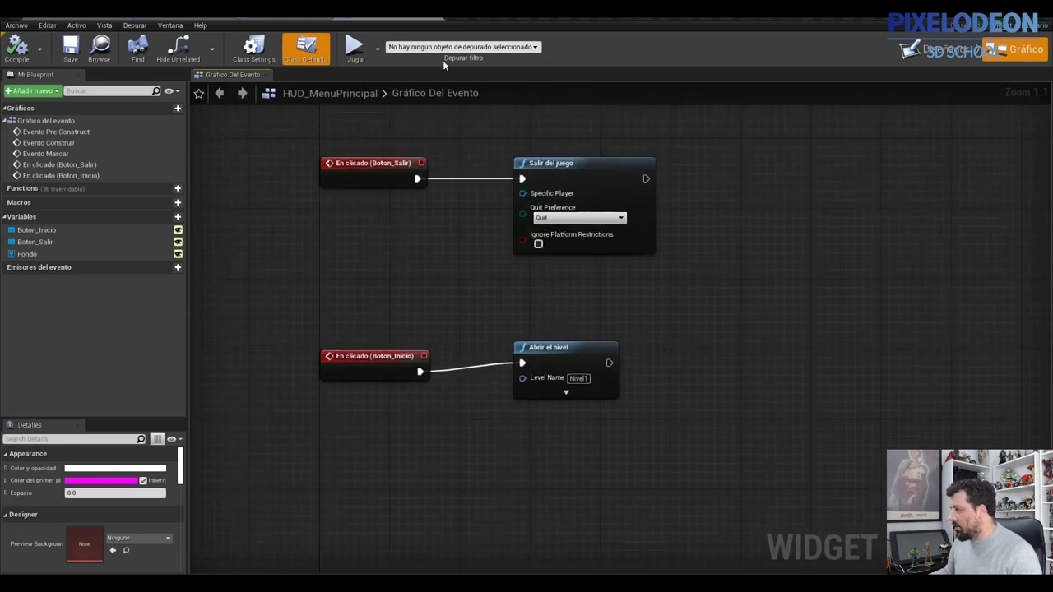
# - Play-test: Inicio to Nivel1, pause with P, Menu Principal, Inicio again, then stop with Esc
pyautogui.click(81, 18)
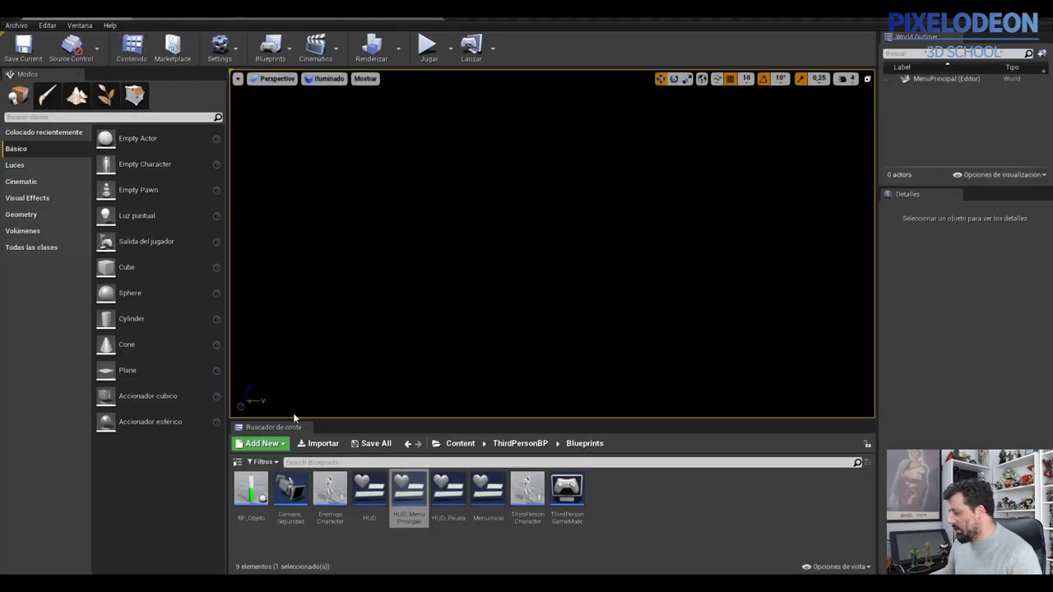
pyautogui.click(426, 49)
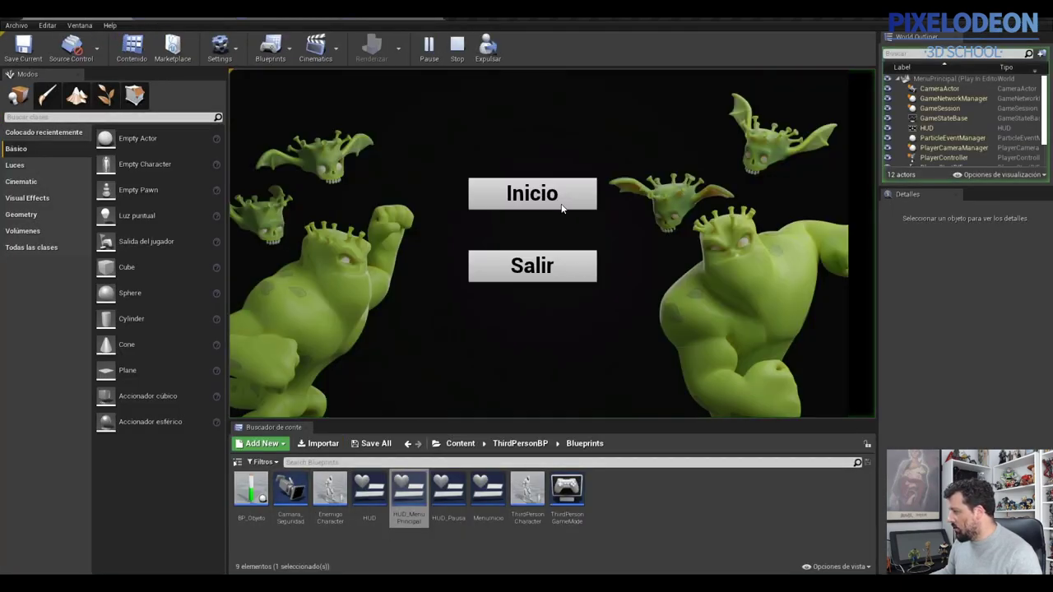
pyautogui.click(553, 196)
pyautogui.press('p')
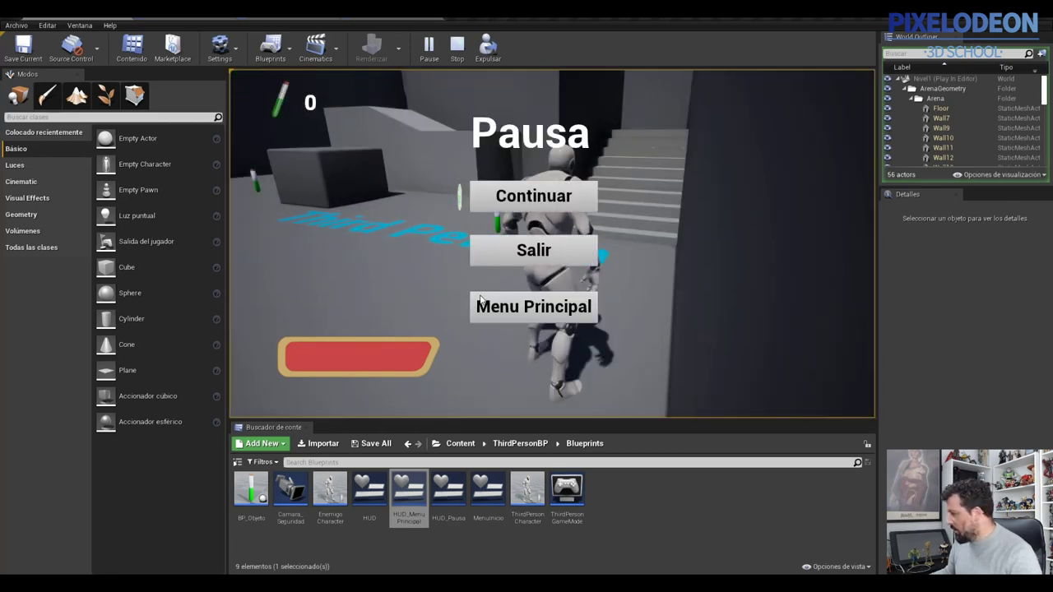
pyautogui.click(514, 303)
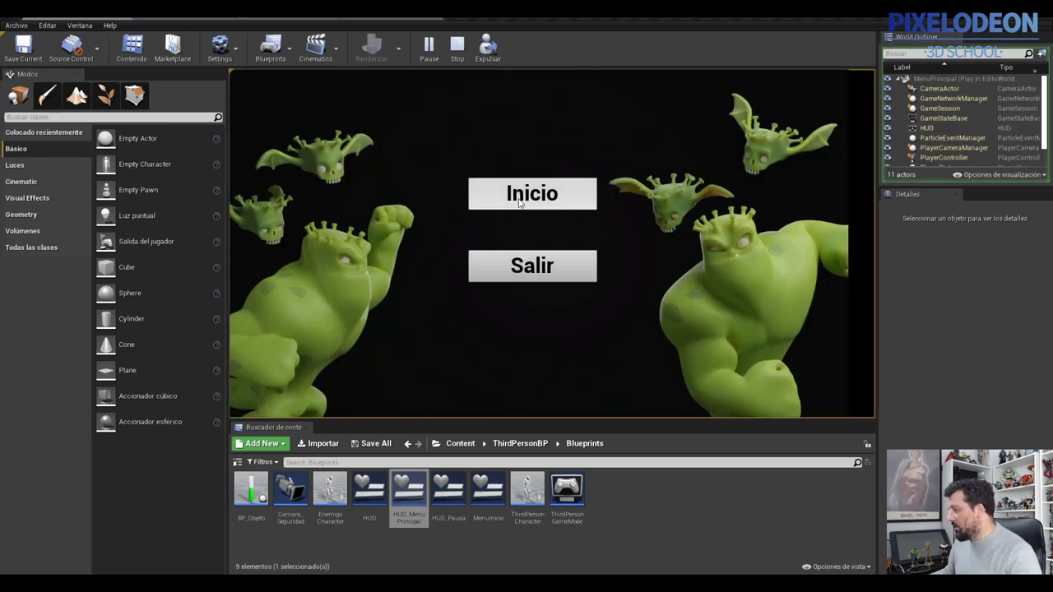
pyautogui.click(518, 199)
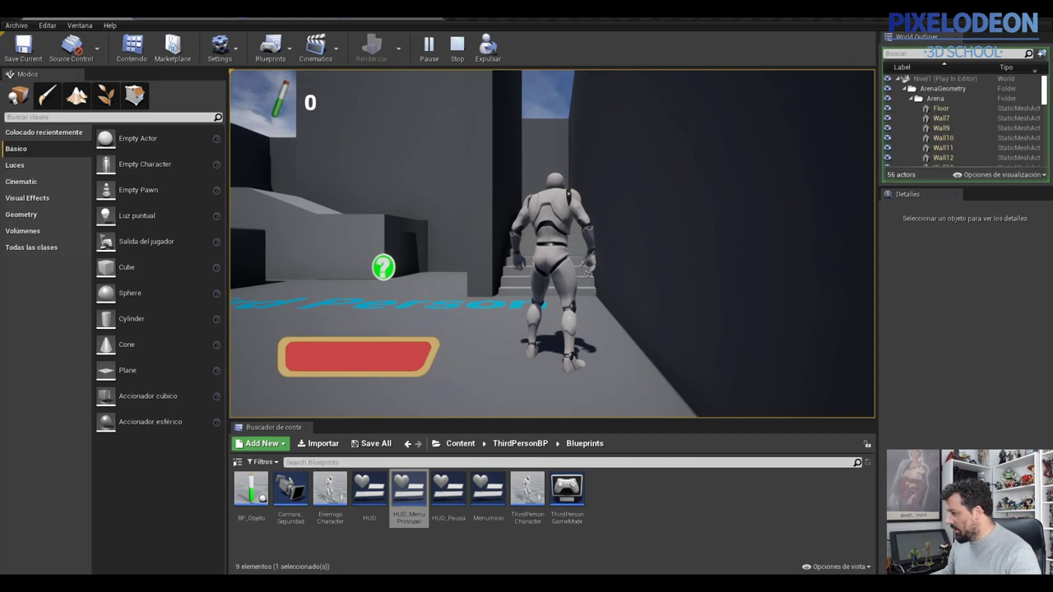
pyautogui.press('Escape')
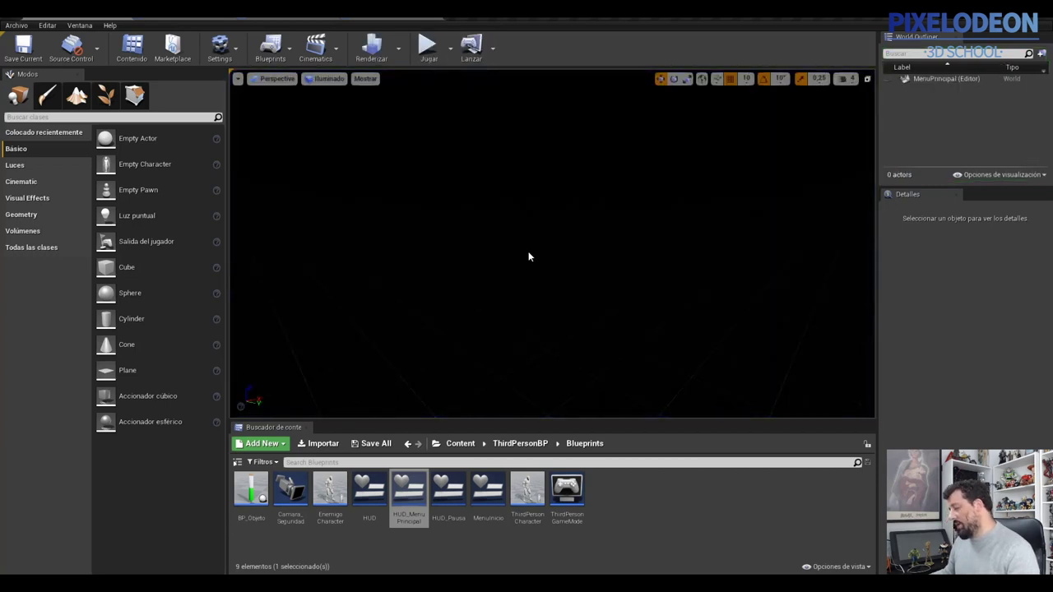
pyautogui.click(388, 18)
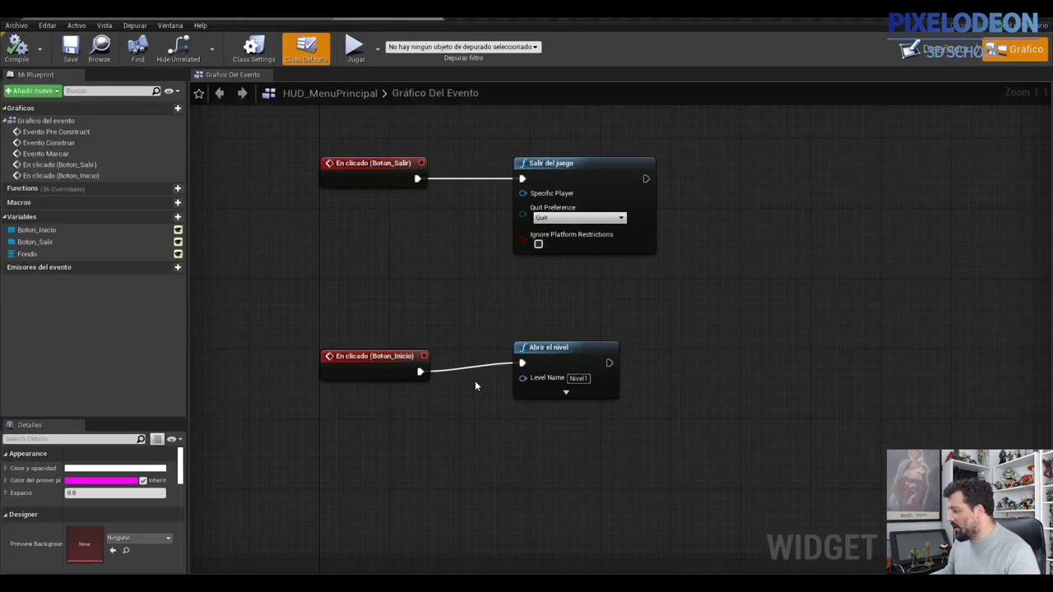
# - Paste Get Player Controller and Set Input Mode Game Only after Abrir el nivel, wire them, and save
pyautogui.click(578, 362)
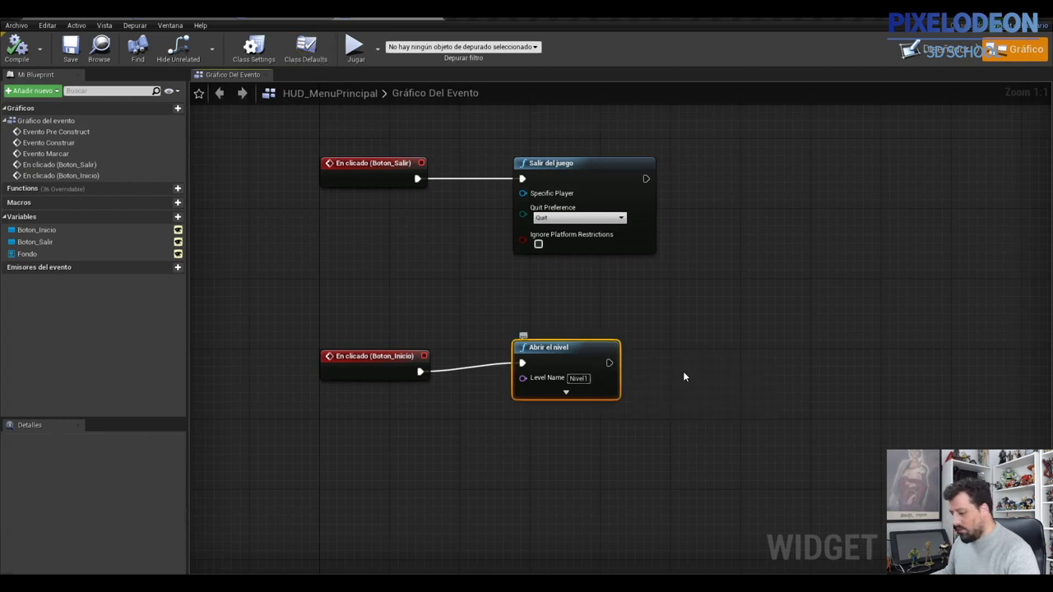
pyautogui.hotkey('ctrl', 'v')
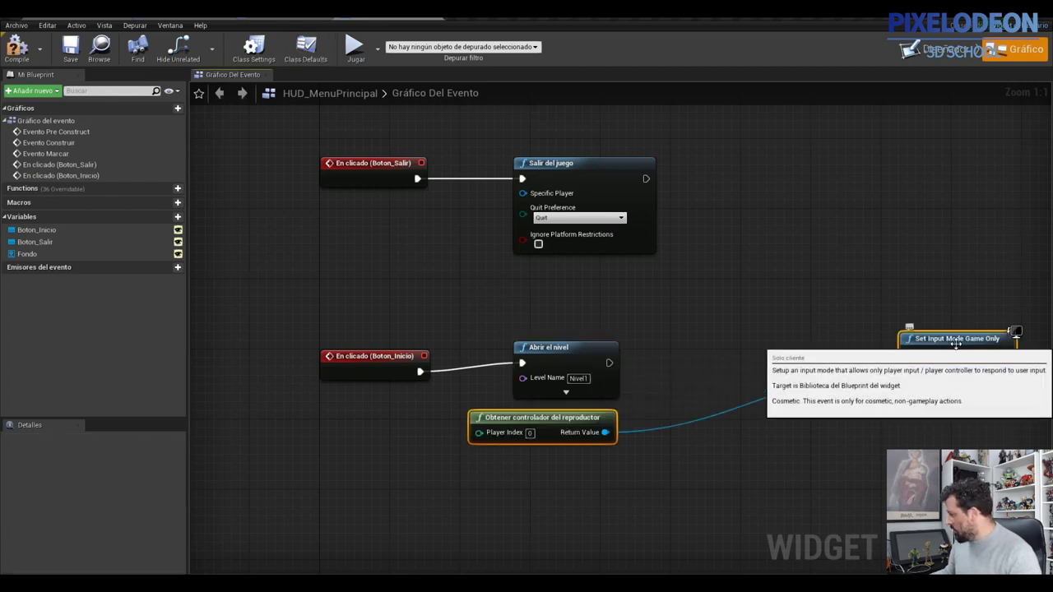
pyautogui.moveTo(948, 359); pyautogui.dragTo(747, 394)
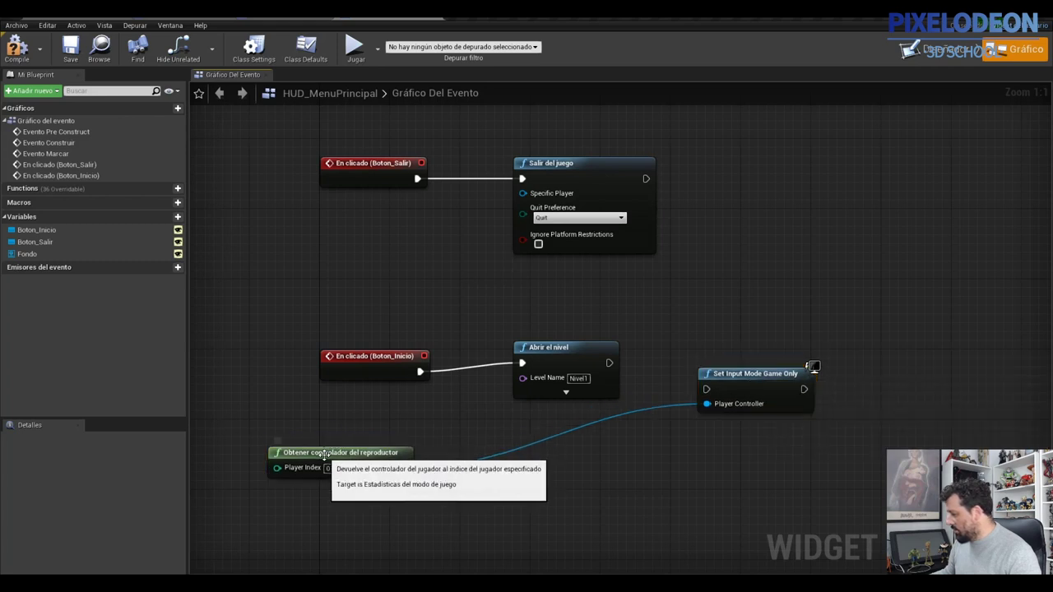
pyautogui.moveTo(343, 453); pyautogui.dragTo(510, 487)
pyautogui.moveTo(769, 373); pyautogui.dragTo(770, 365)
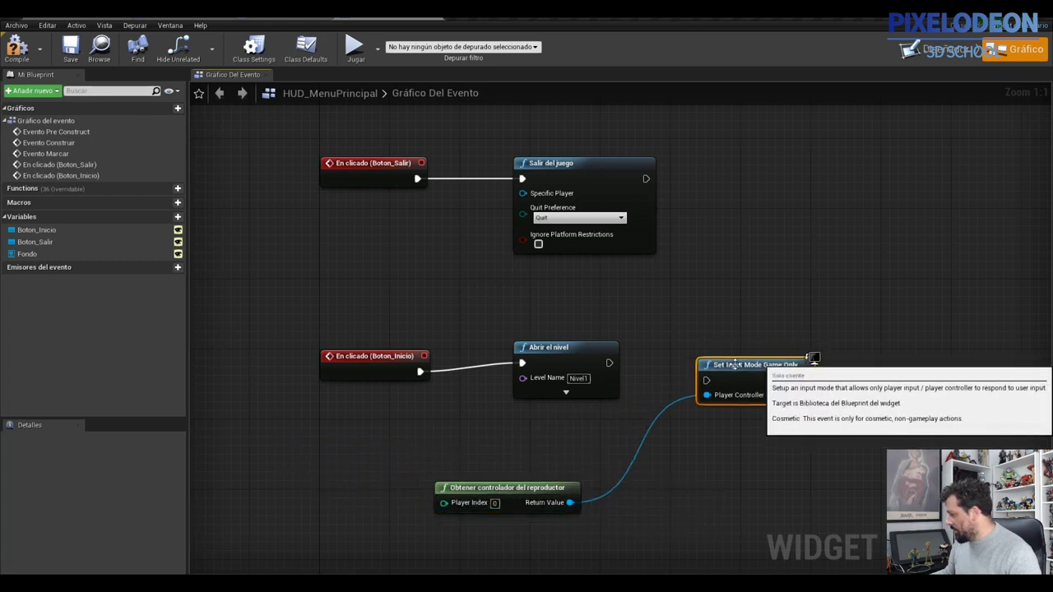
pyautogui.moveTo(608, 363); pyautogui.dragTo(709, 383)
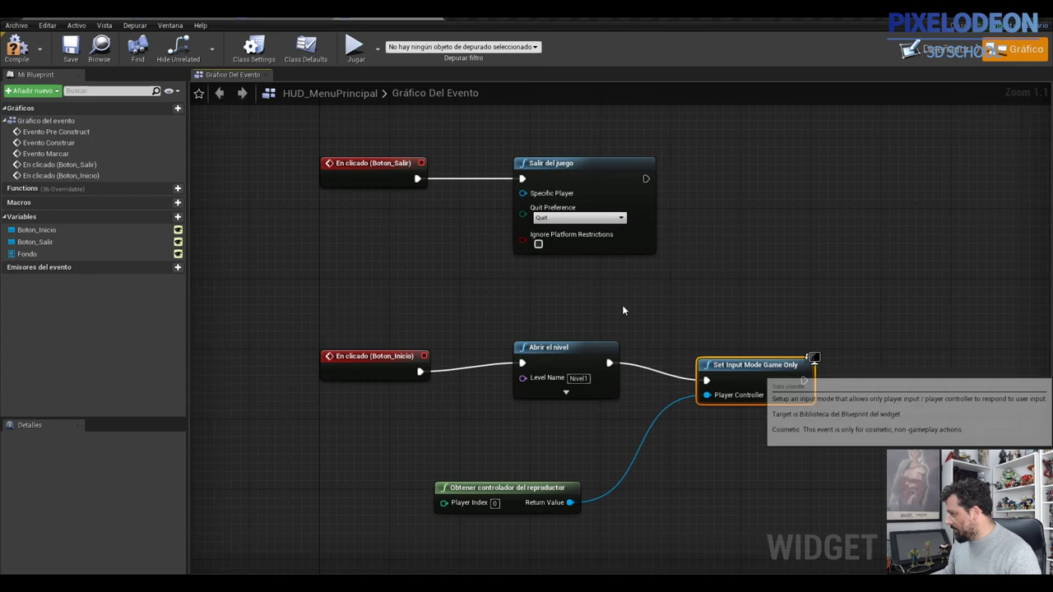
pyautogui.click(73, 52)
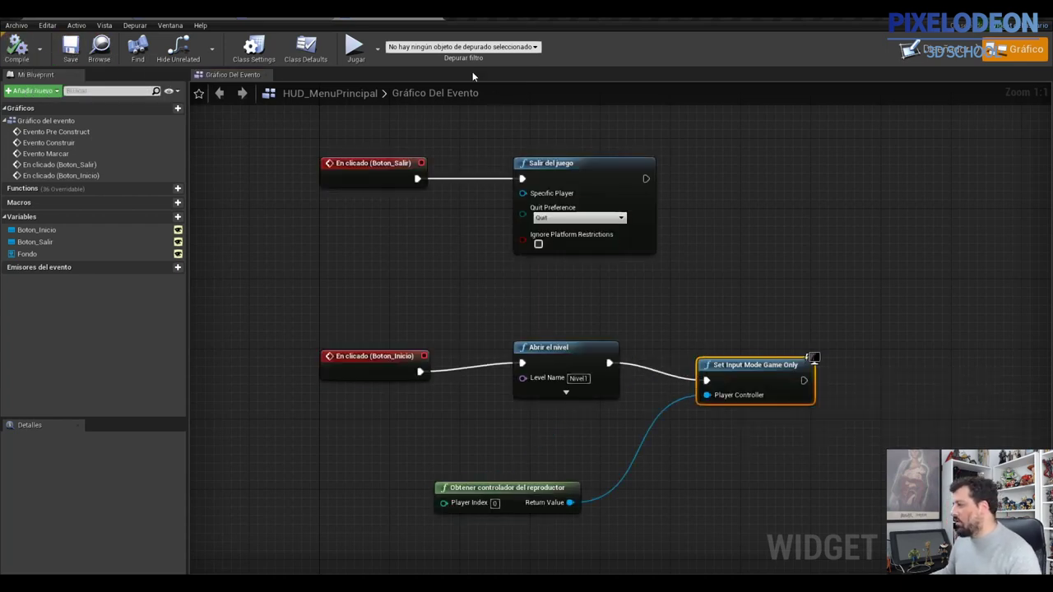
# - In a standalone preview, start with Inicio, pause, return via Menu Principal, and start again
pyautogui.click(355, 53)
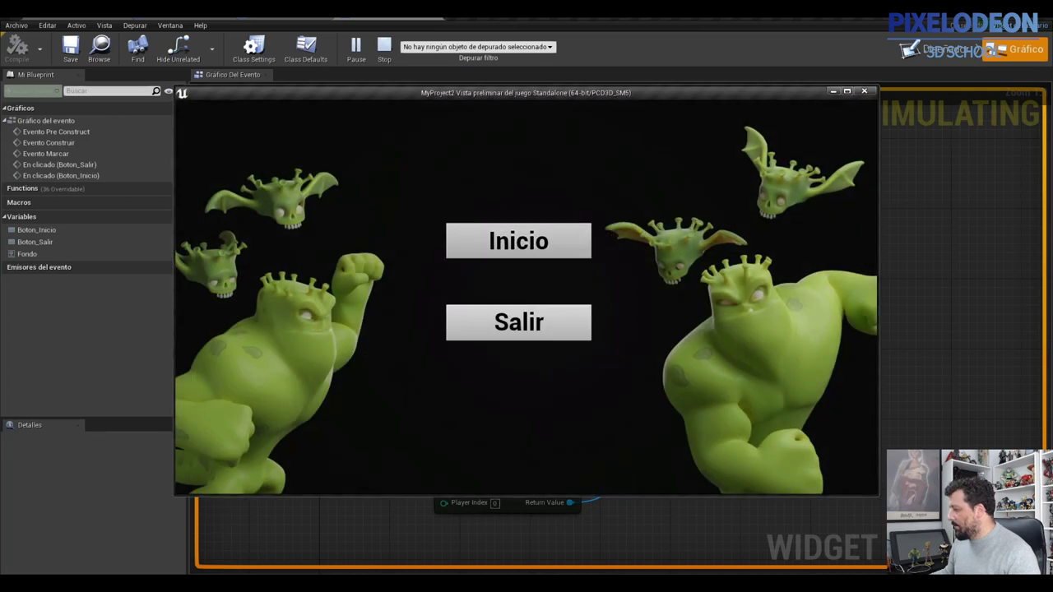
pyautogui.click(537, 240)
pyautogui.press('w')
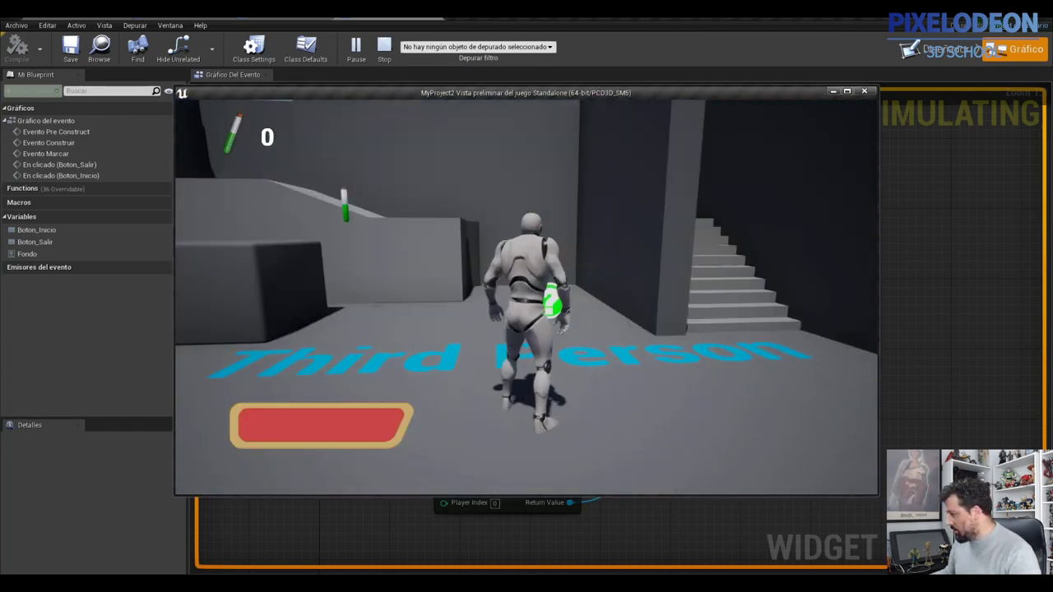
pyautogui.press('p')
pyautogui.click(520, 368)
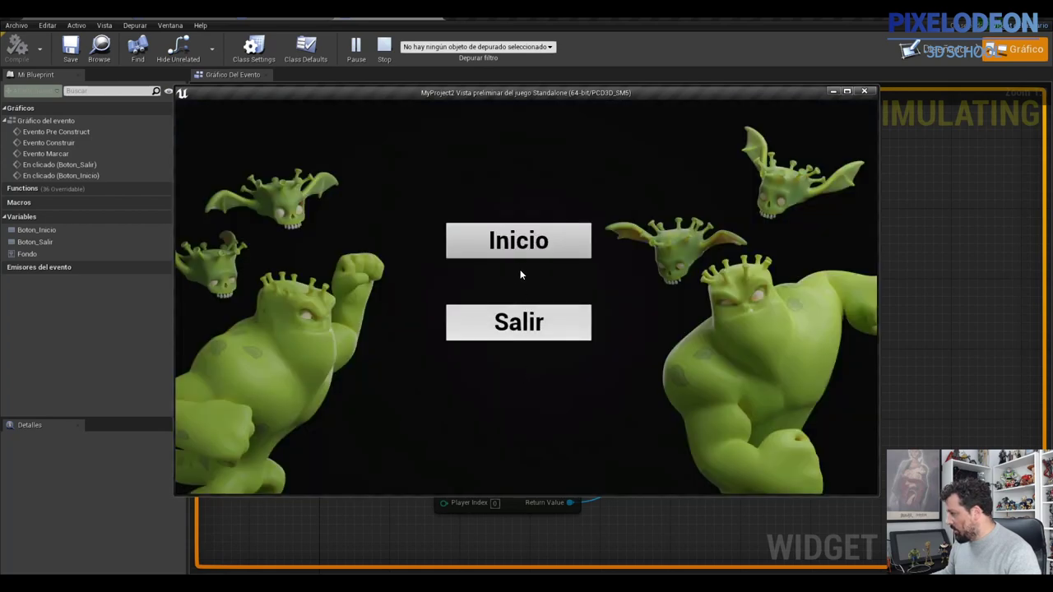
pyautogui.click(520, 243)
# - Run the character through Nivel1 past boxes, enemies and a pickup, then close the preview
pyautogui.press('w')
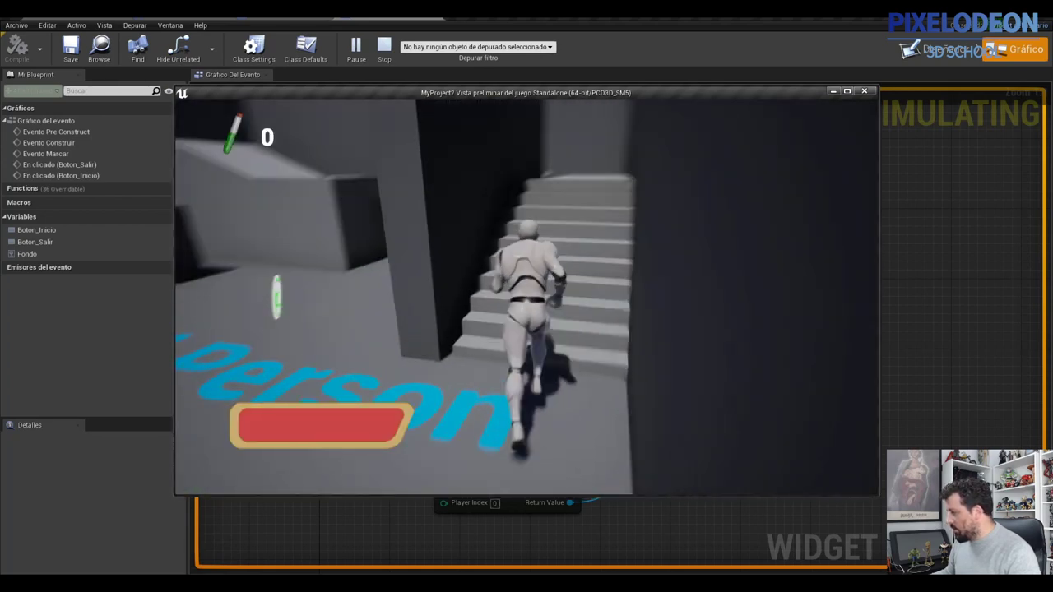
pyautogui.press('w')
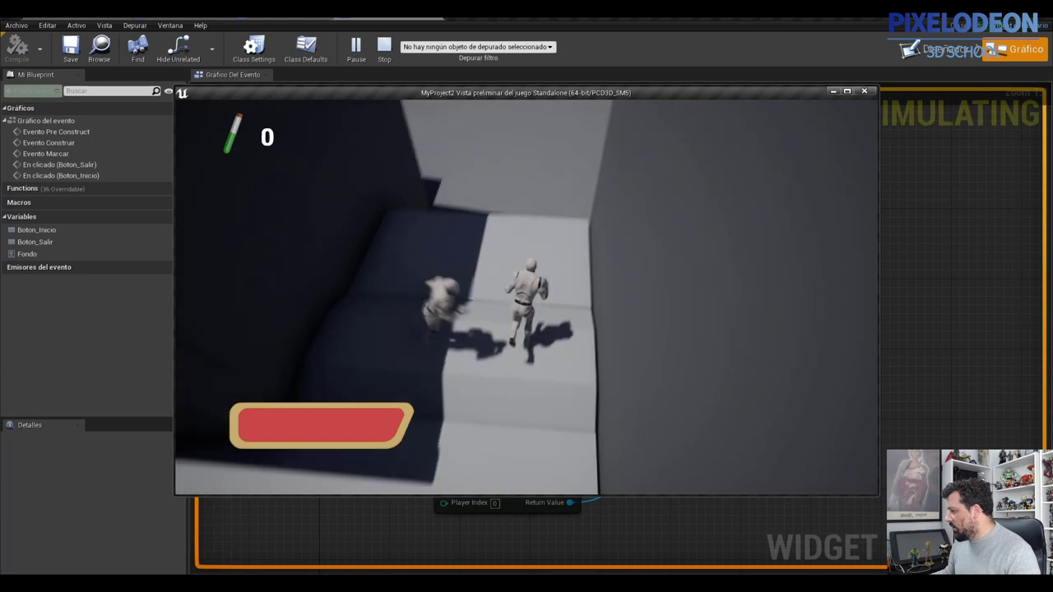
pyautogui.press('w')
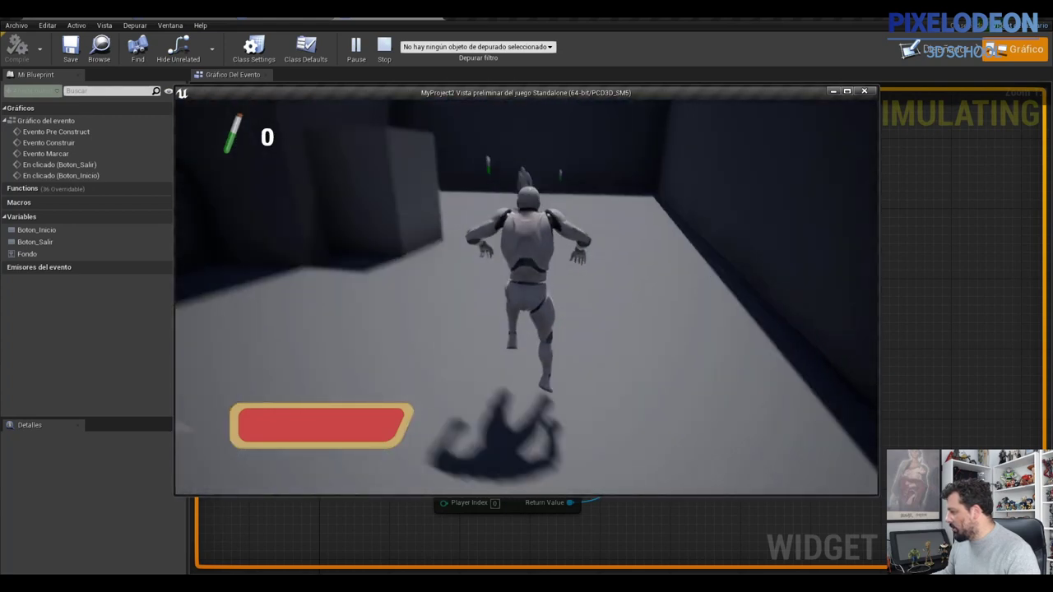
pyautogui.press('w')
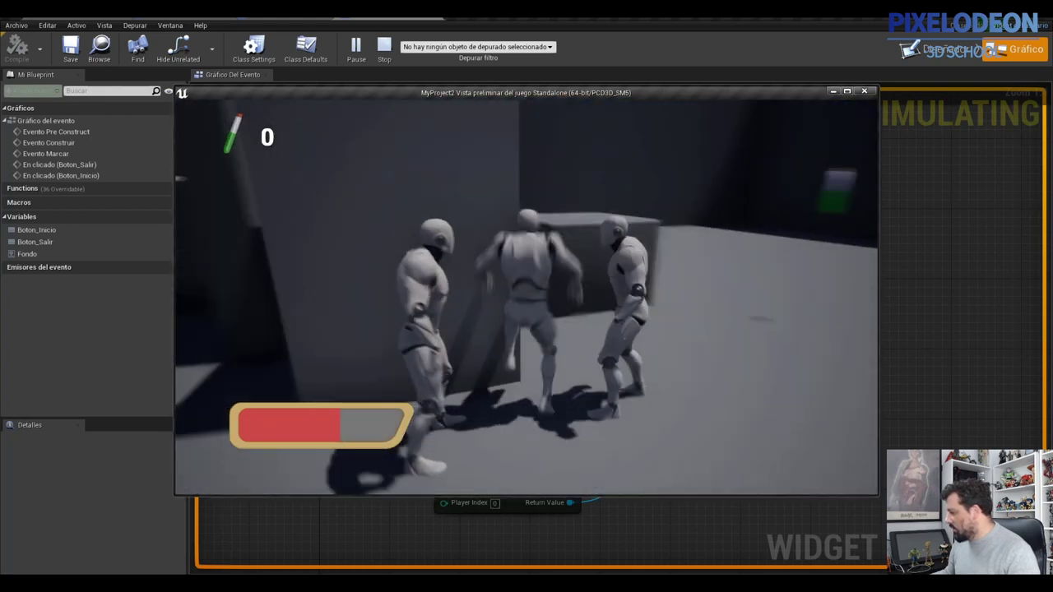
pyautogui.press('w')
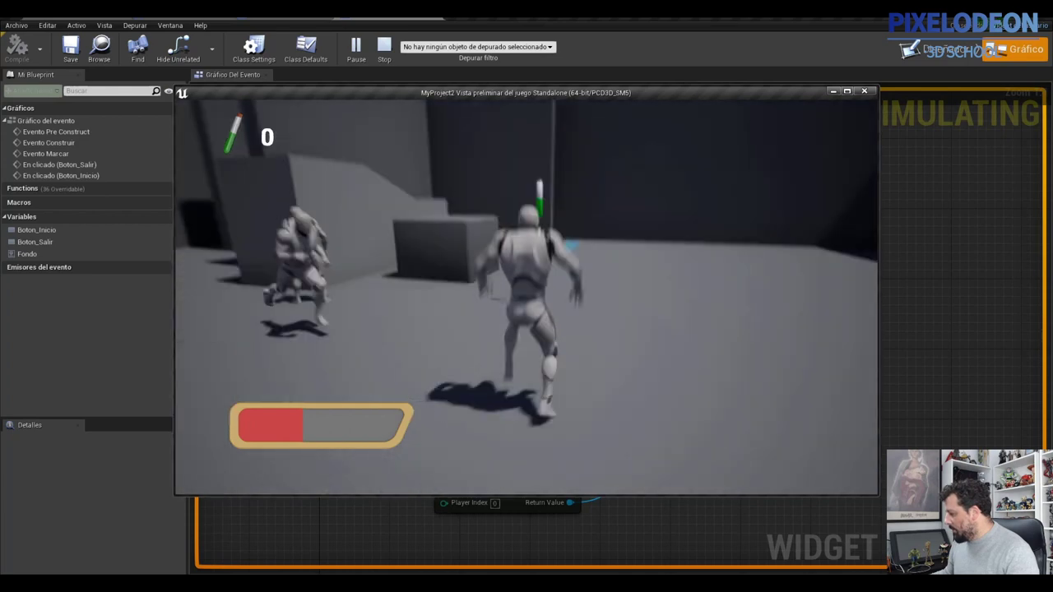
pyautogui.press('w')
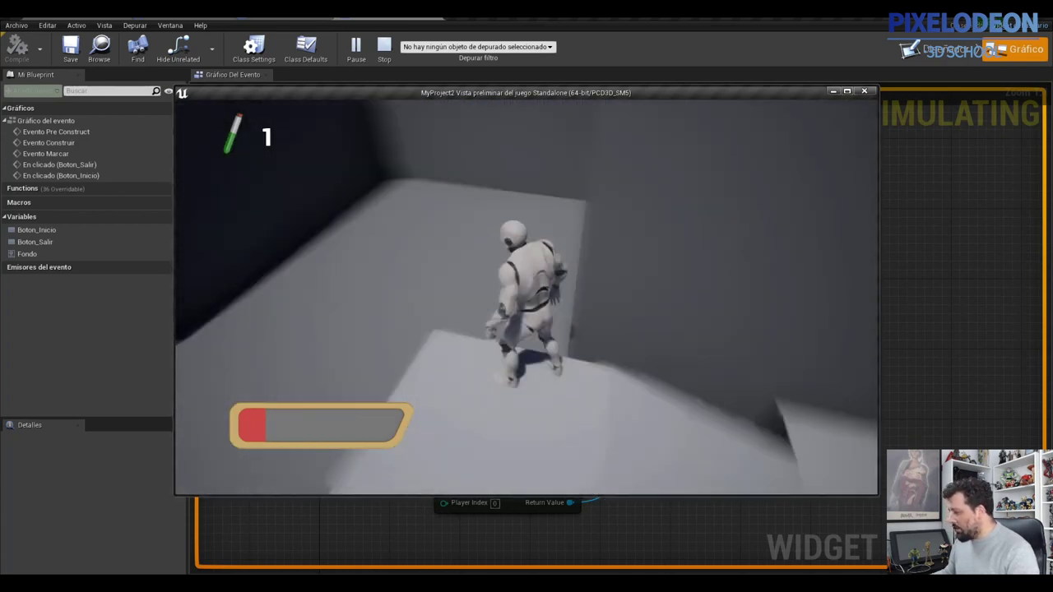
pyautogui.press('Escape')
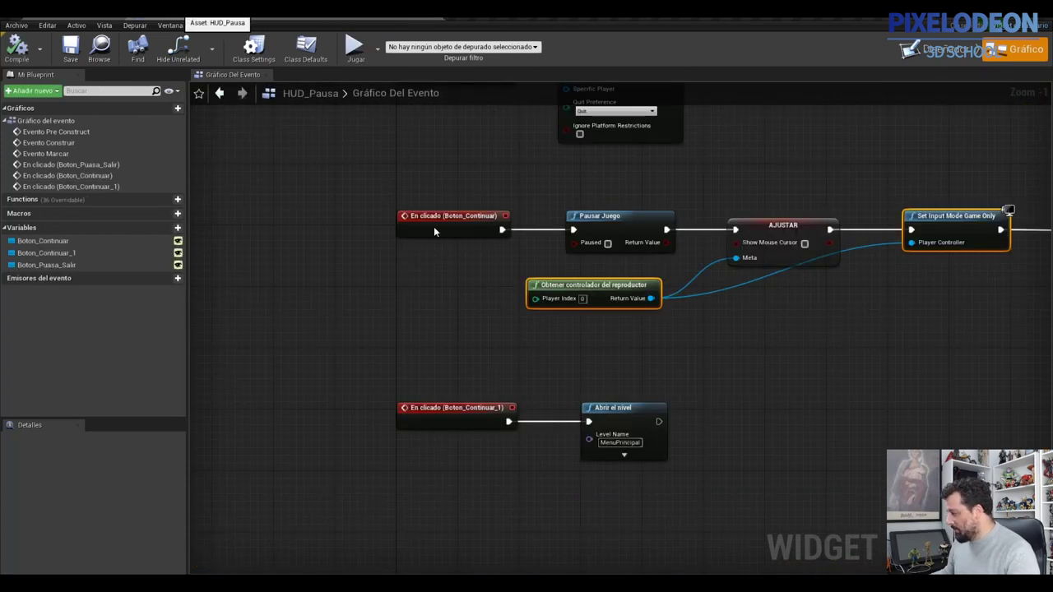
# - Open the HUD_Pausa widget blueprint in its layout view
pyautogui.scroll(-1, 570, 342)
pyautogui.scroll(-1, 622, 385)
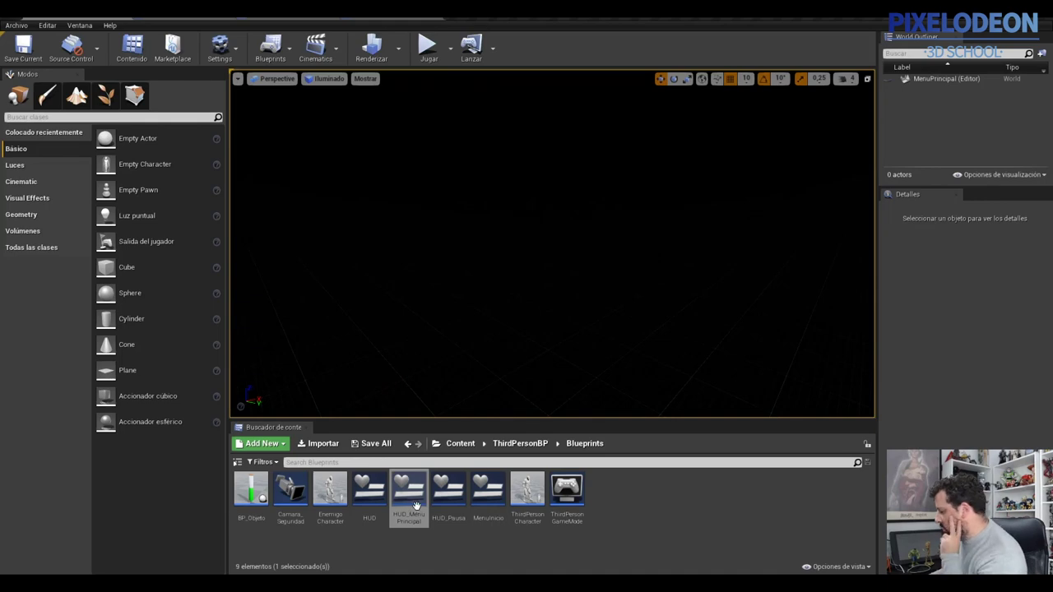
pyautogui.click(450, 496)
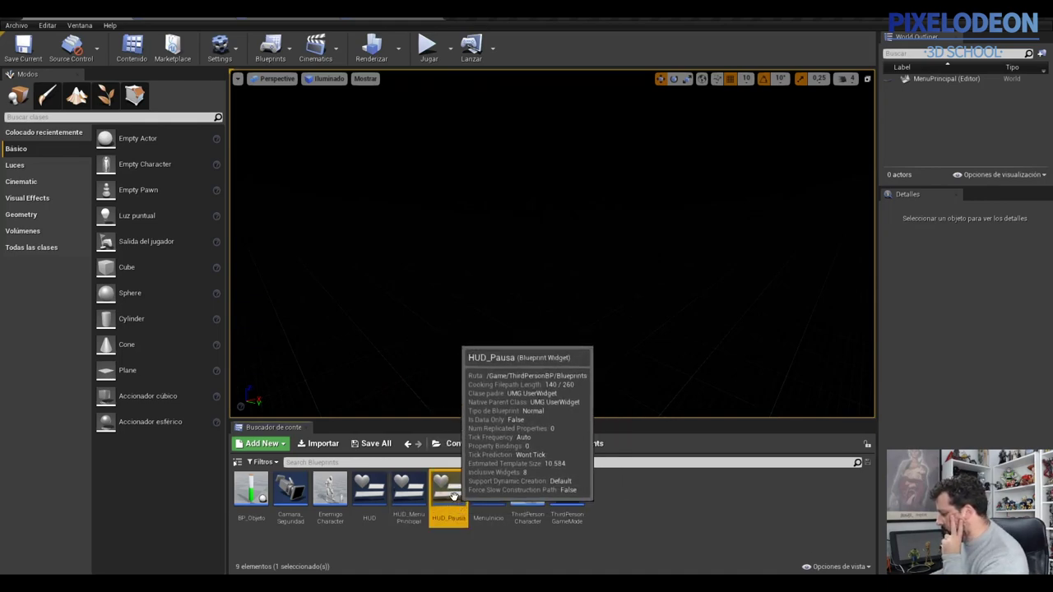
pyautogui.doubleClick(453, 496)
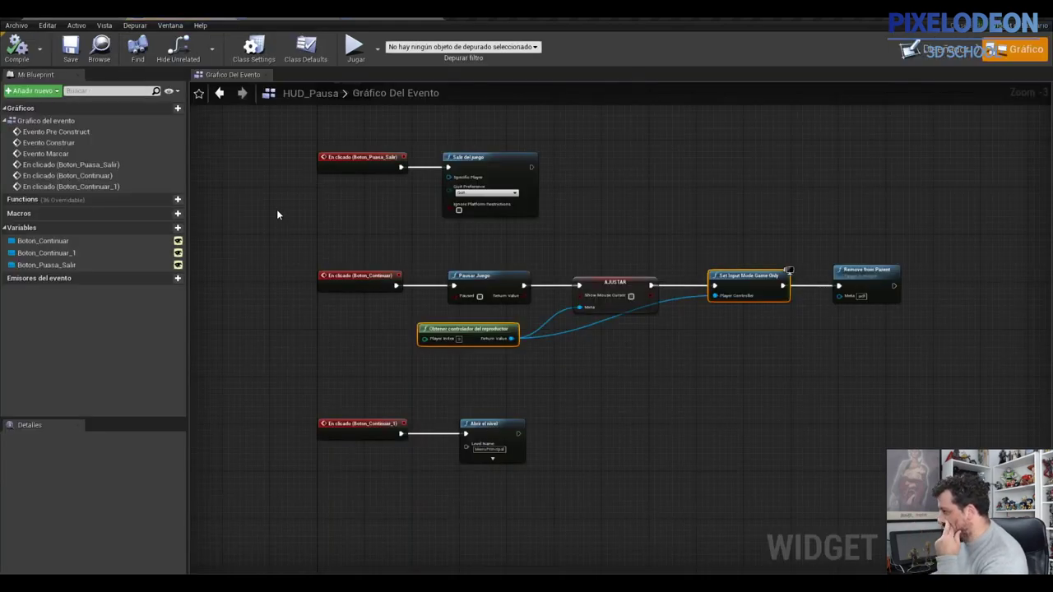
pyautogui.click(942, 50)
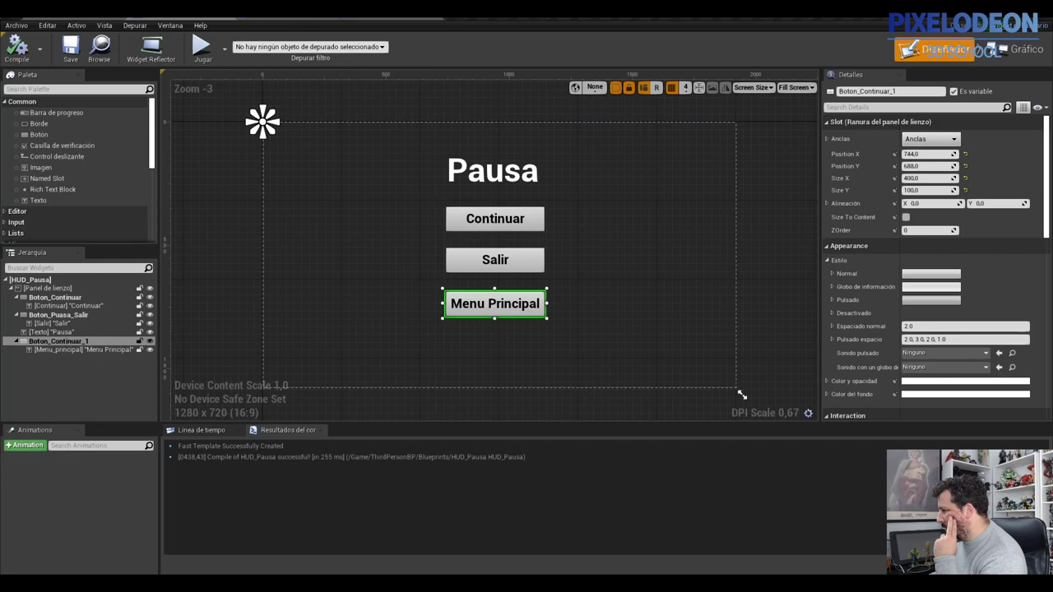
# - Check the other open tabs, show HUD_Pausa's event graph, then return to the MenuPrincipal level's ThirdPersonBP folder
pyautogui.click(375, 16)
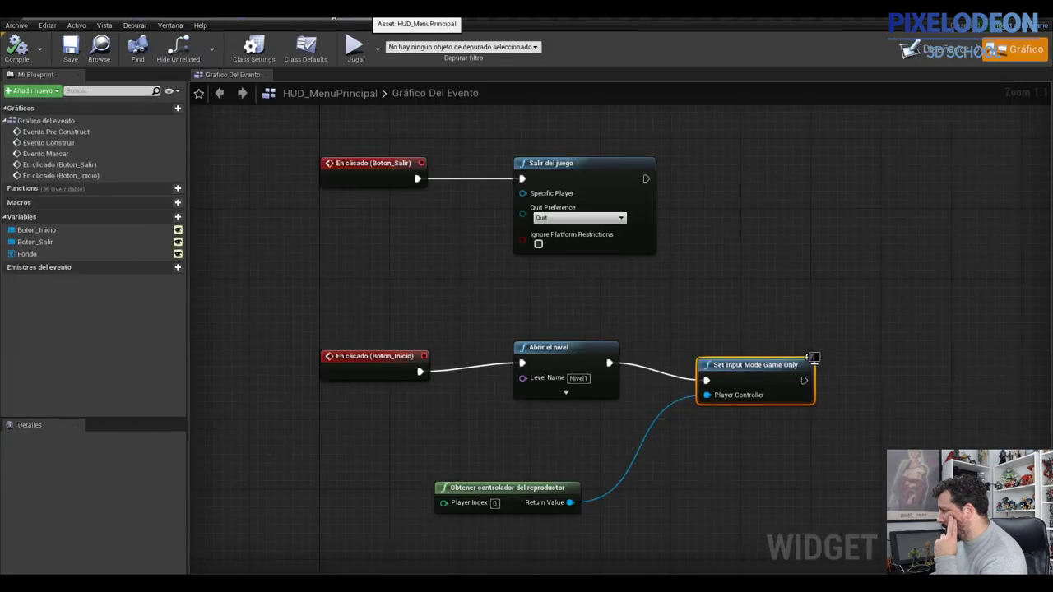
pyautogui.click(282, 16)
pyautogui.click(191, 16)
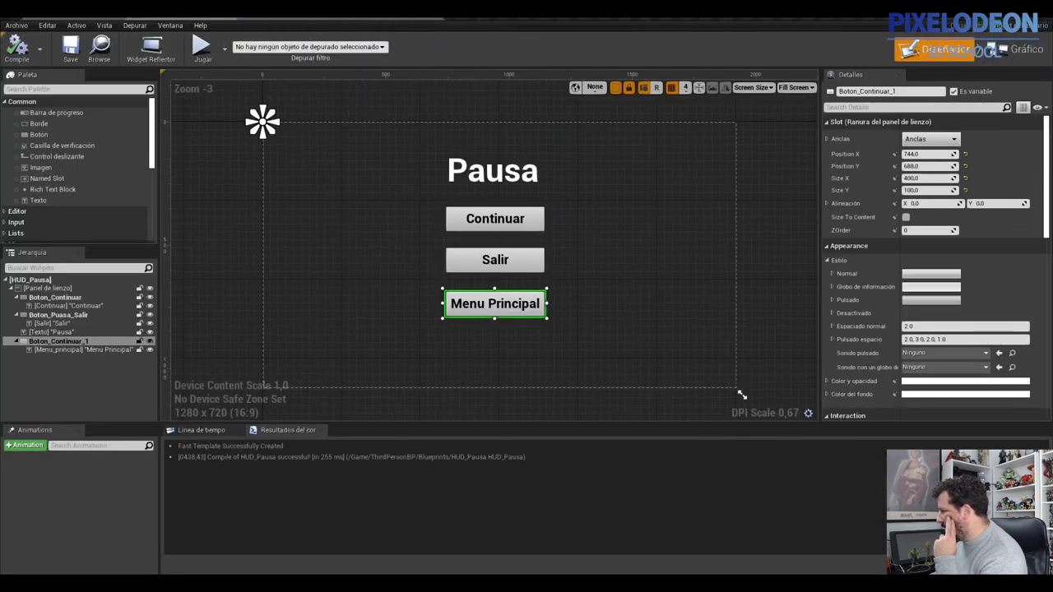
pyautogui.click(1020, 49)
pyautogui.scroll(2, 403, 345)
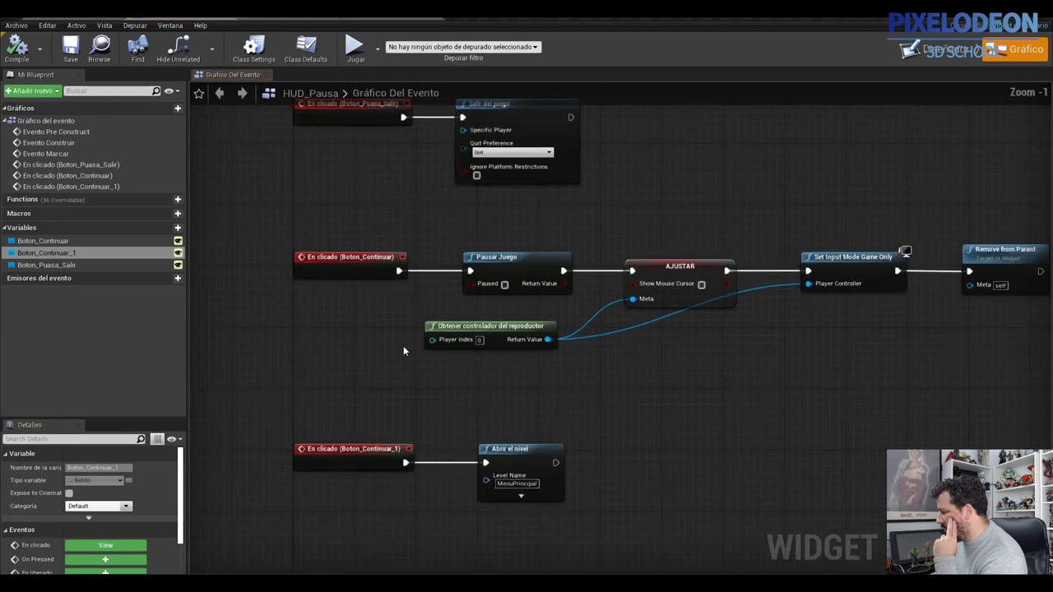
pyautogui.moveTo(390, 358); pyautogui.dragTo(406, 391, button='right')
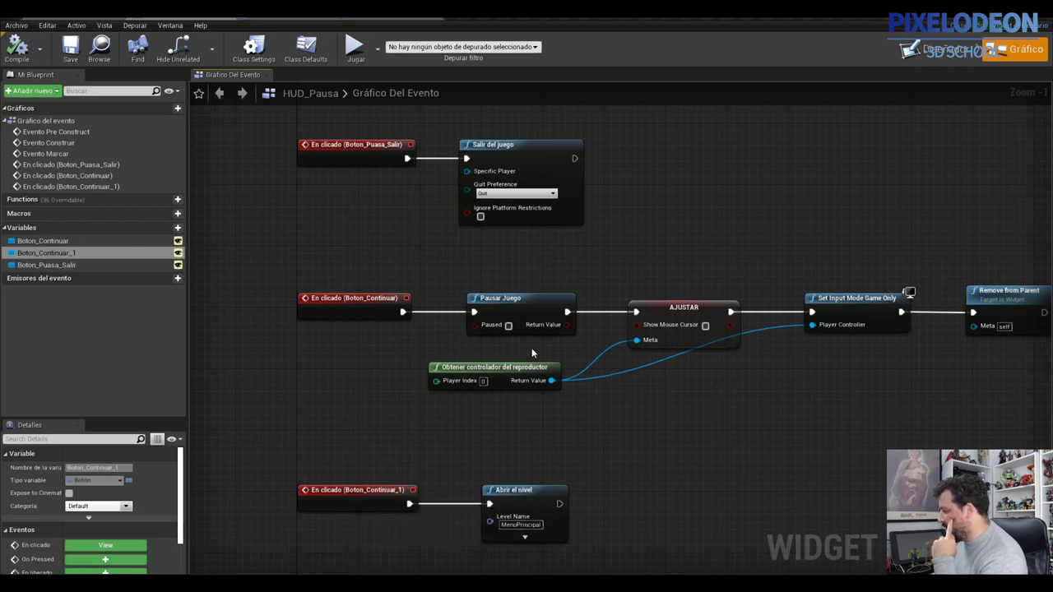
pyautogui.click(83, 16)
pyautogui.click(530, 450)
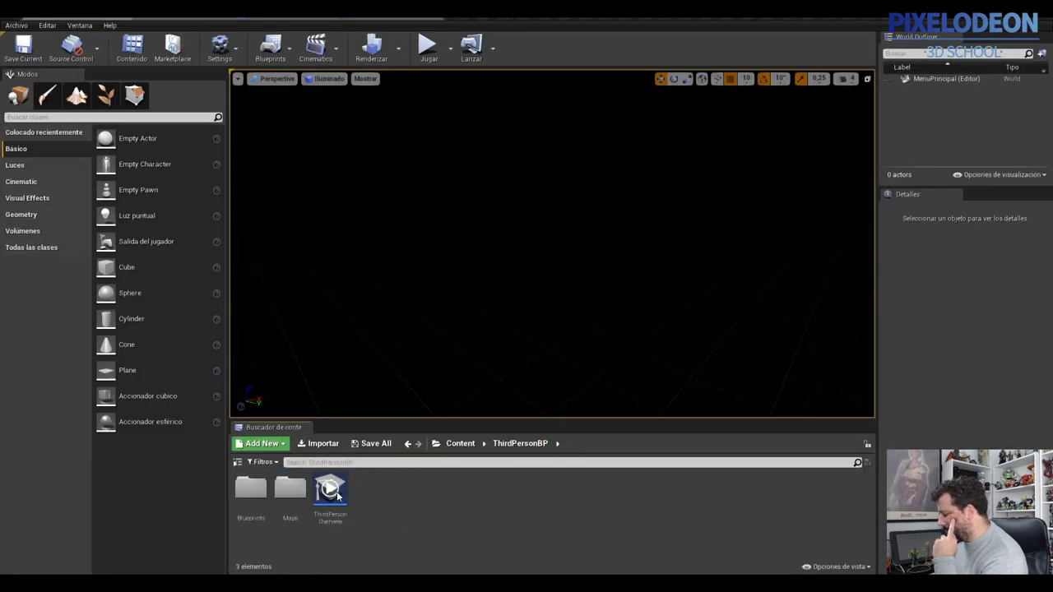
# - Open the Nivel1 level and its level blueprint, centring the N-key pause chain
pyautogui.doubleClick(289, 487)
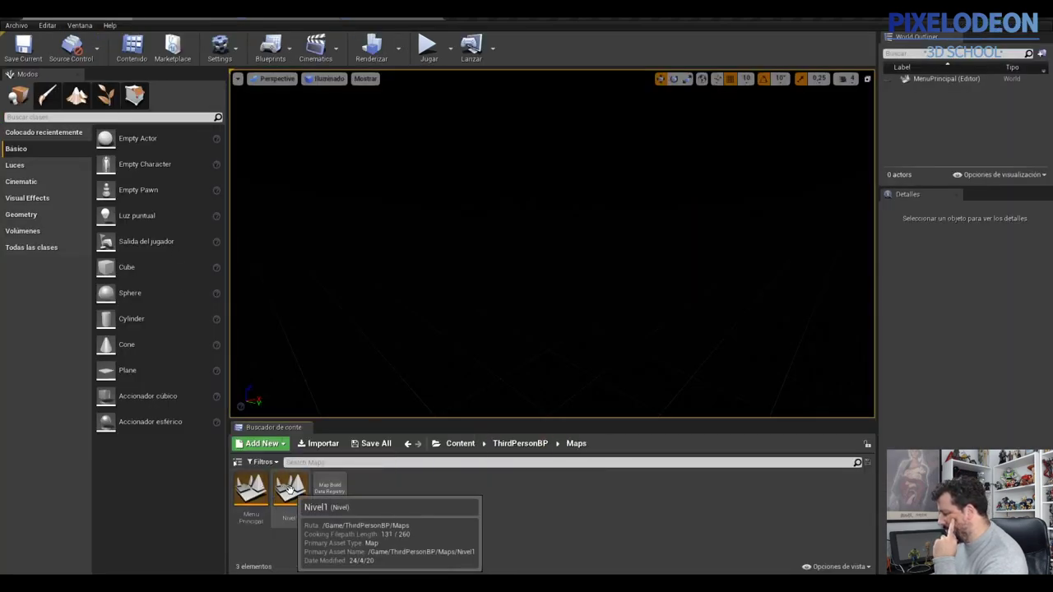
pyautogui.doubleClick(290, 487)
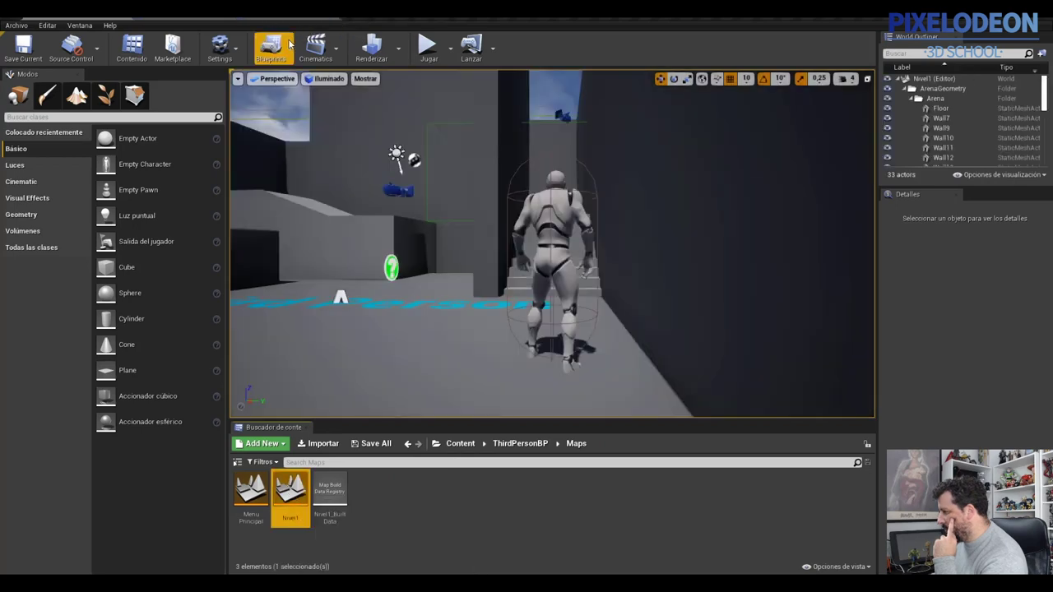
pyautogui.click(271, 47)
pyautogui.click(284, 147)
pyautogui.scroll(-1, 359, 213)
pyautogui.scroll(-1, 306, 199)
pyautogui.scroll(1, 307, 204)
pyautogui.scroll(1, 369, 233)
pyautogui.scroll(1, 487, 257)
pyautogui.scroll(1, 411, 243)
pyautogui.scroll(-1, 411, 244)
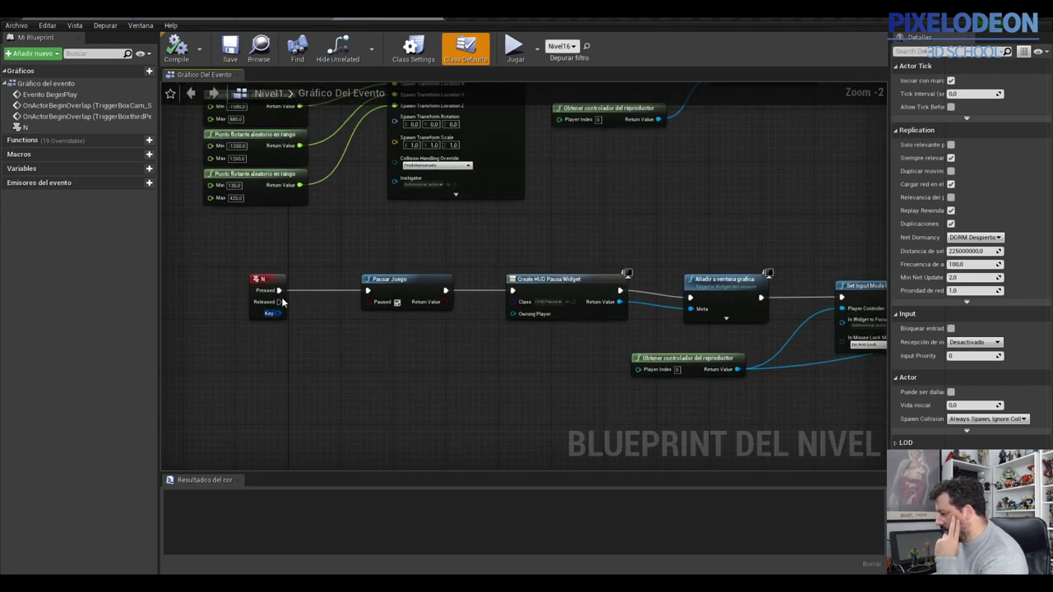
pyautogui.moveTo(456, 348); pyautogui.dragTo(389, 329, button='right')
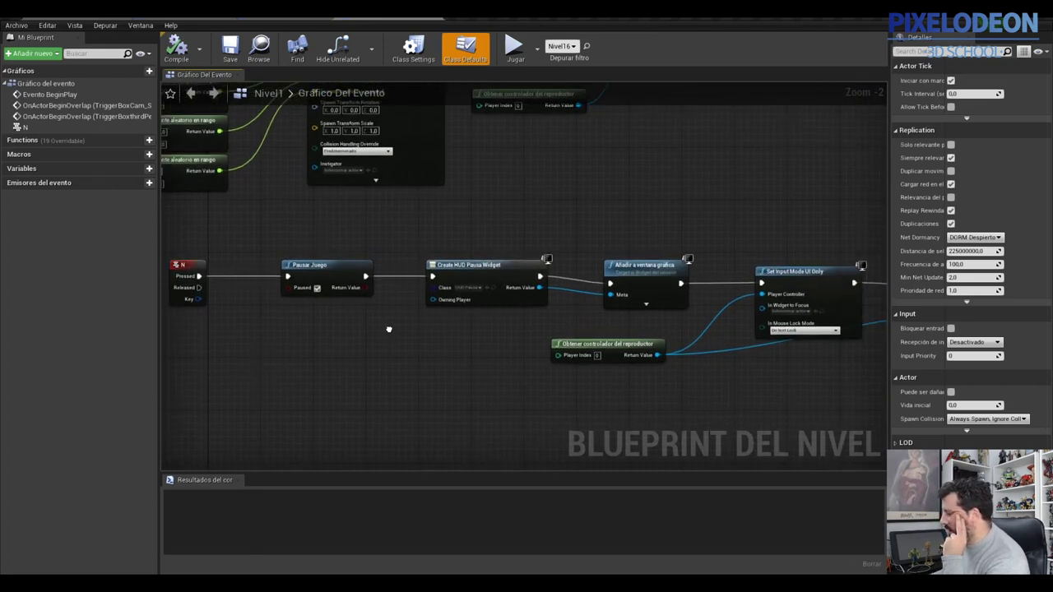
# - Tick Paused on Pausar Juego and wire the HUD Pausa widget's Return Value into Añadir a ventana grafica
pyautogui.click(317, 289)
pyautogui.moveTo(463, 301); pyautogui.dragTo(358, 307, button='right')
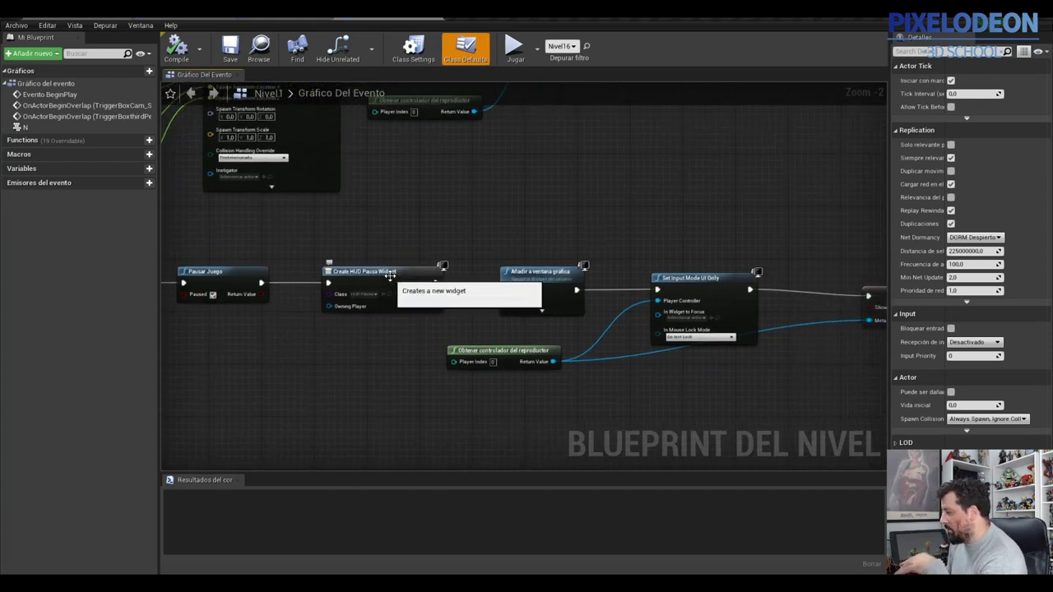
pyautogui.moveTo(434, 294); pyautogui.dragTo(506, 301)
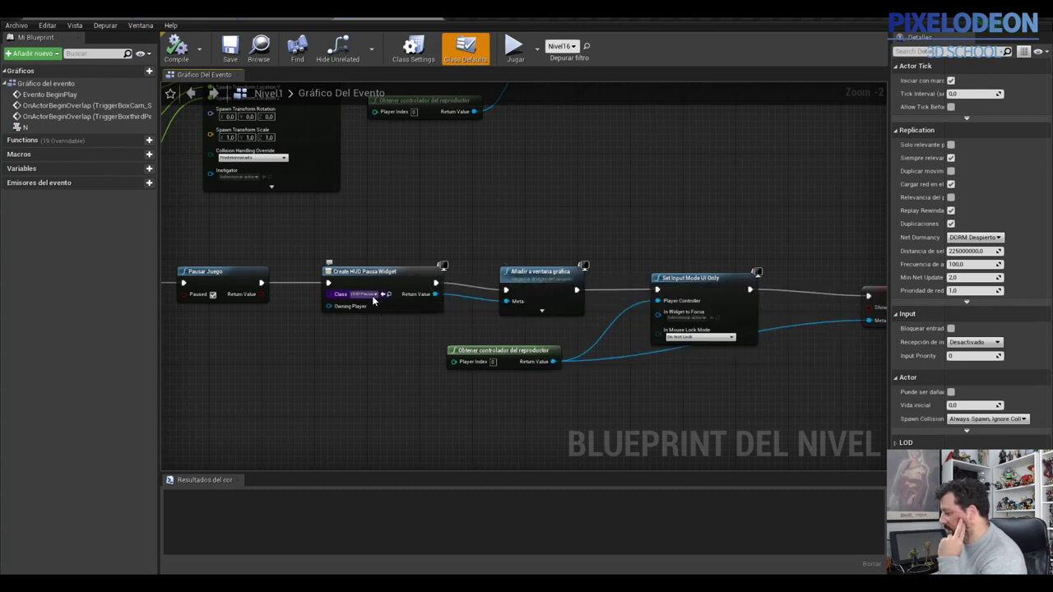
pyautogui.moveTo(515, 403); pyautogui.dragTo(354, 330, button='right')
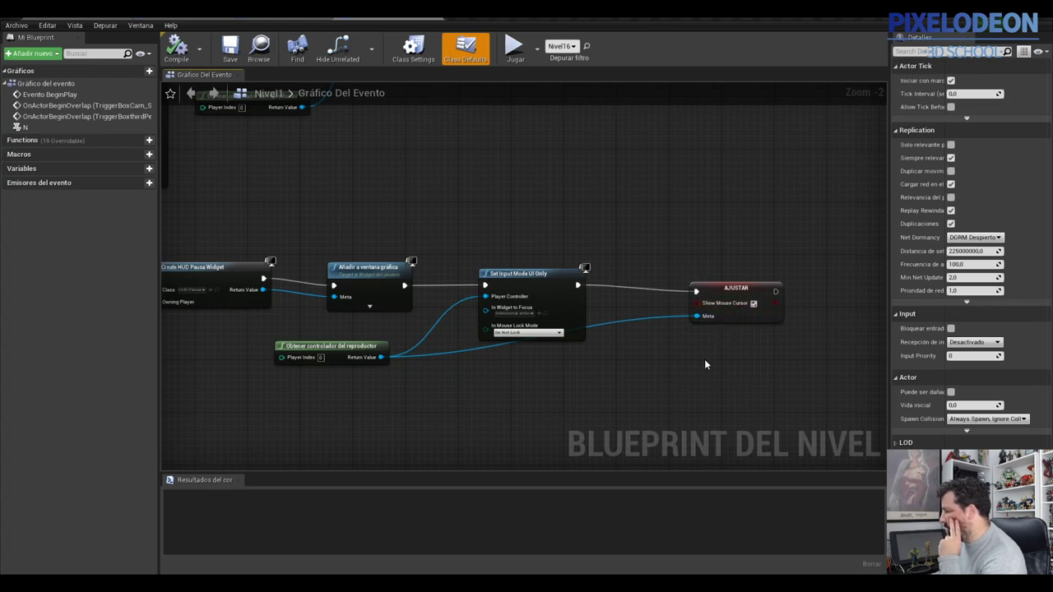
pyautogui.scroll(-2, 559, 336)
pyautogui.moveTo(357, 226); pyautogui.dragTo(521, 262, button='right')
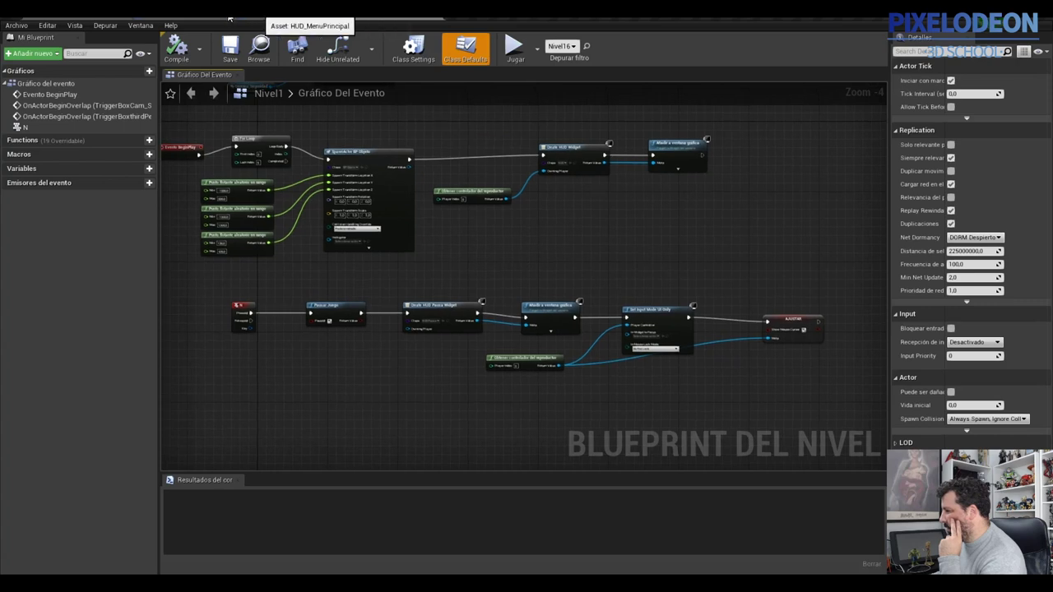
pyautogui.click(193, 17)
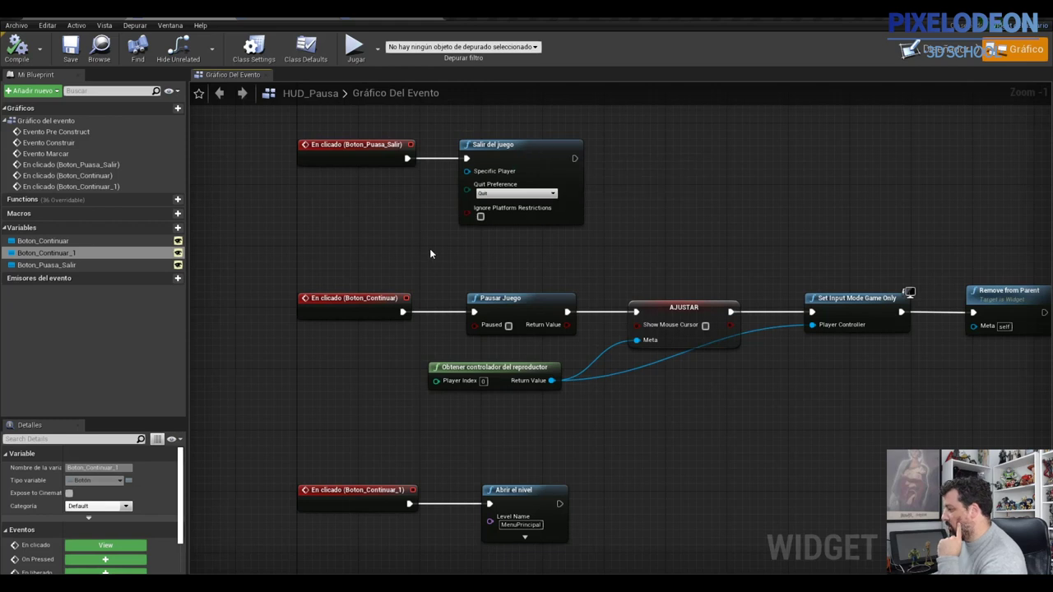
# - Connect Boton_Continuar_1's On Clicked to the Open Level node for MenuPrincipal
pyautogui.moveTo(416, 419); pyautogui.dragTo(358, 404, button='right')
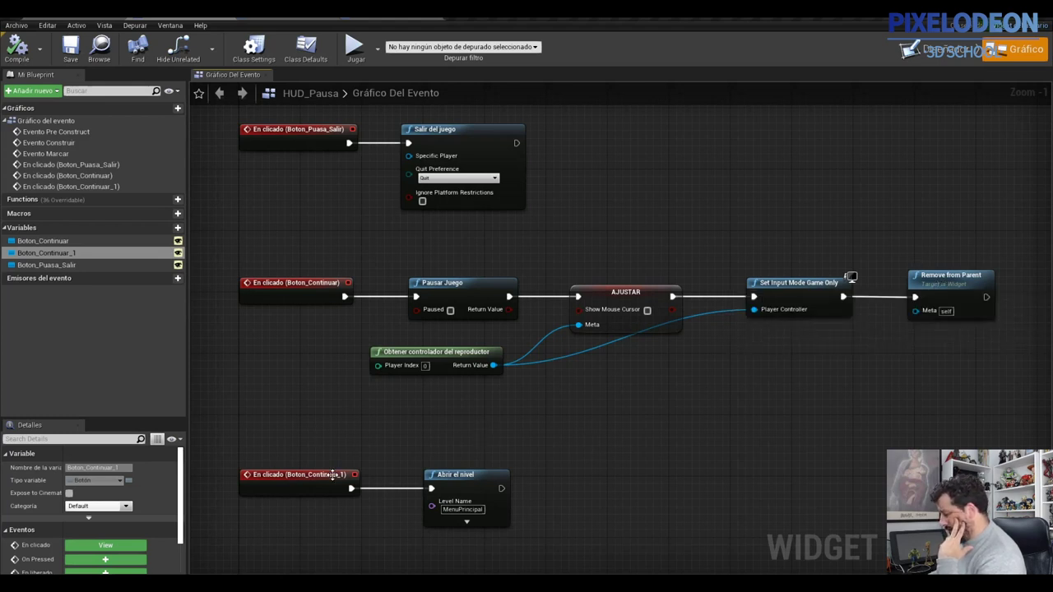
pyautogui.moveTo(332, 475); pyautogui.dragTo(341, 432, button='right')
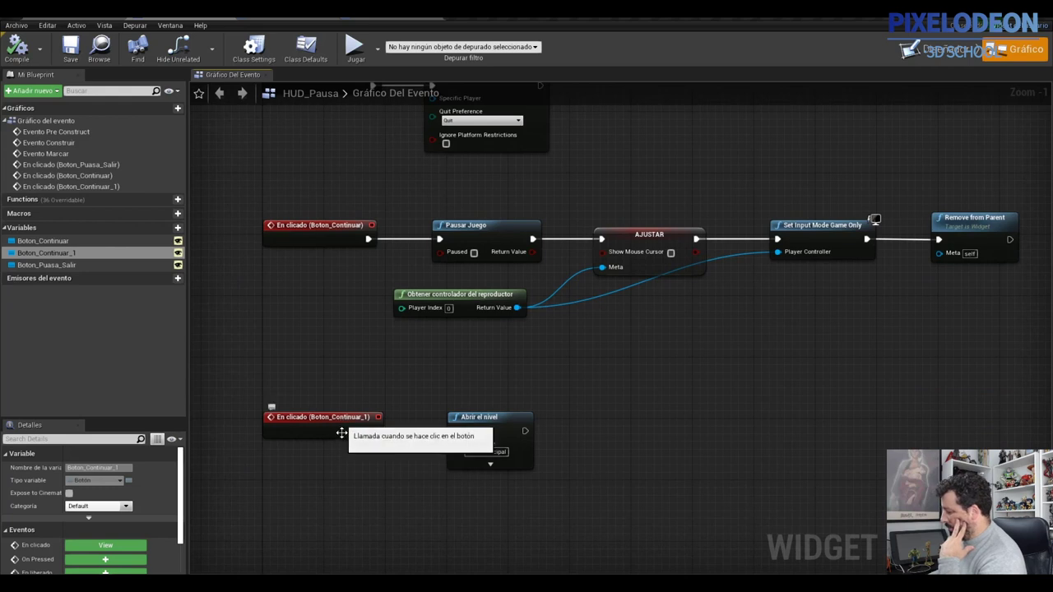
pyautogui.moveTo(375, 431); pyautogui.dragTo(480, 420)
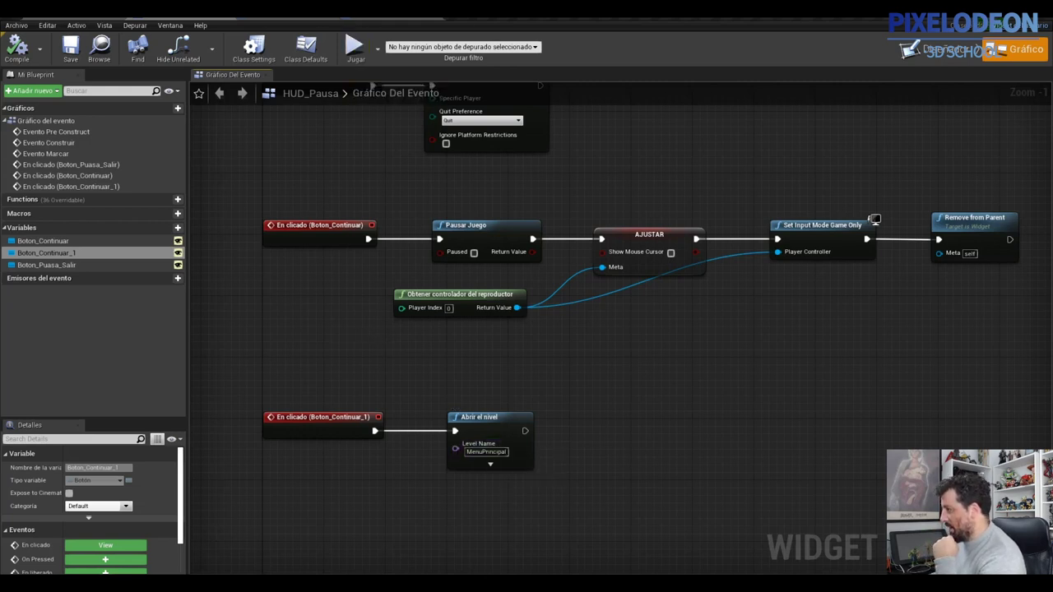
# - Review the Nivel1 and HUD_MenuPrincipal graphs, then launch a standalone game preview
pyautogui.click(370, 20)
pyautogui.click(309, 20)
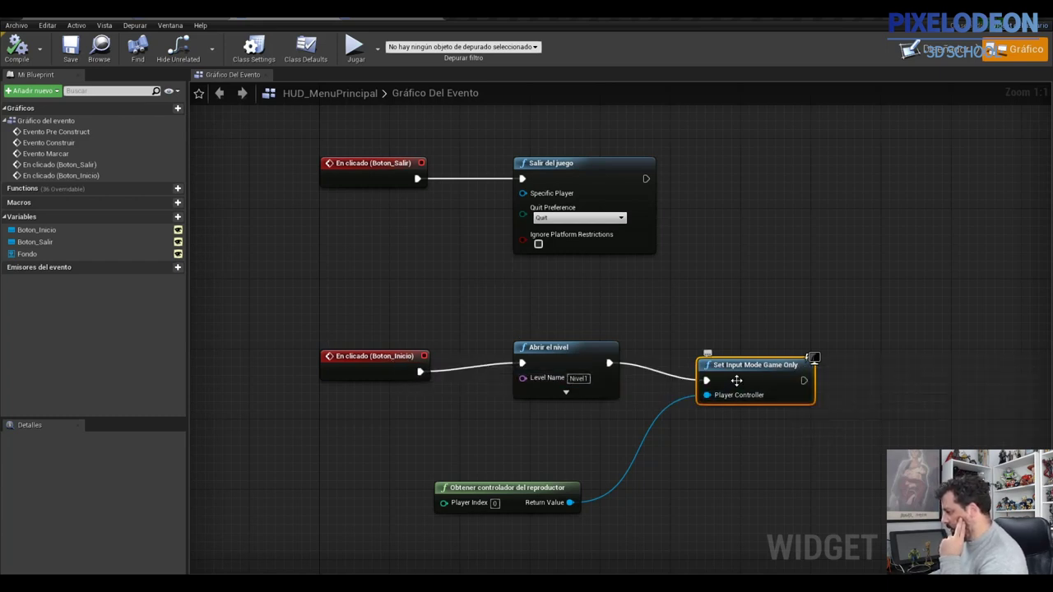
pyautogui.moveTo(780, 382)
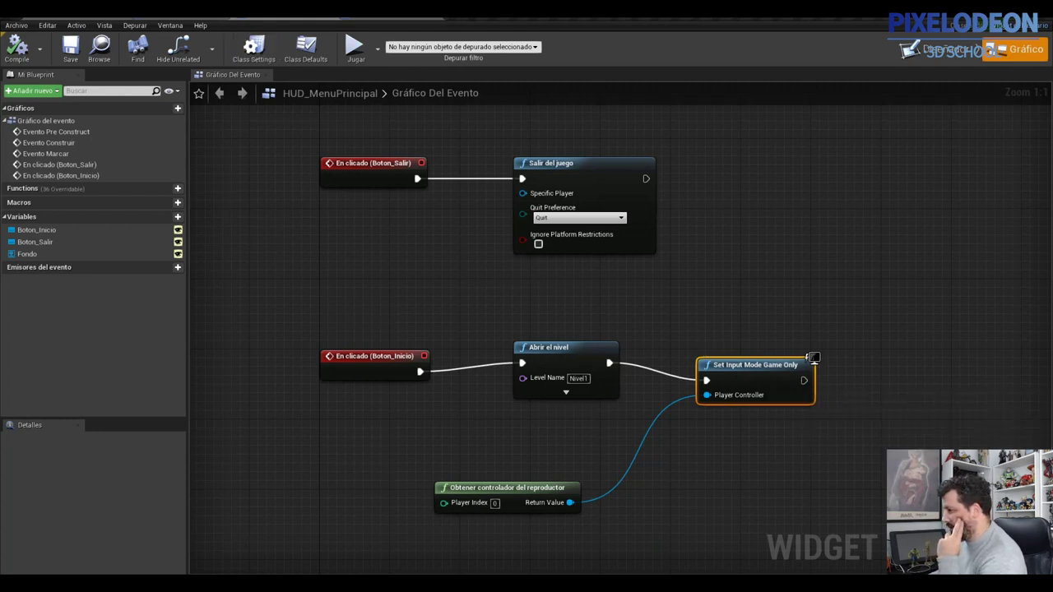
pyautogui.click(353, 48)
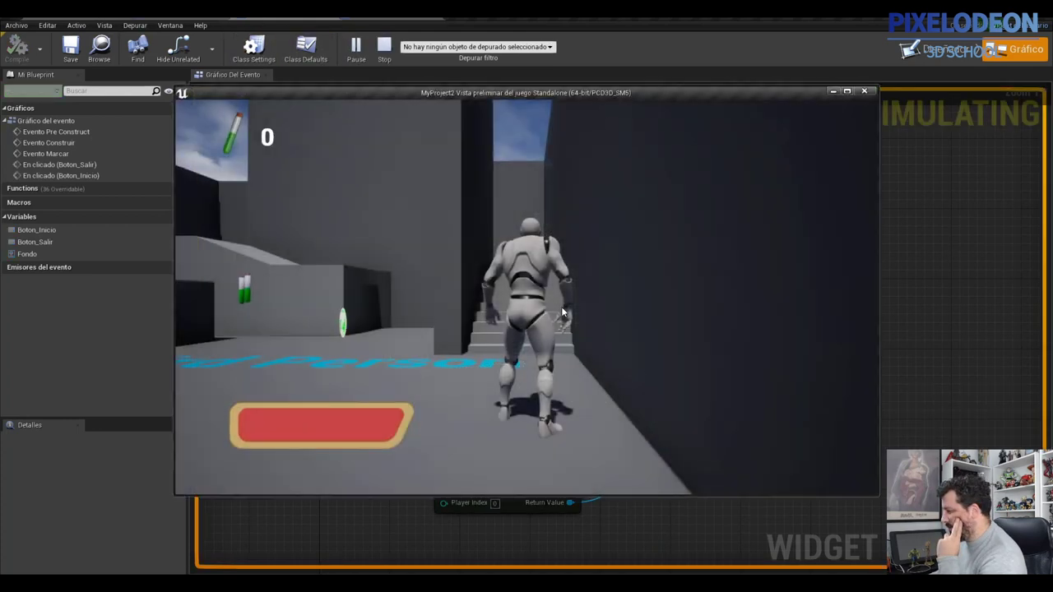
# - Pause and resume with Continuar, return via Menu Principal, restart with Inicio, then quit with Salir
pyautogui.press('p')
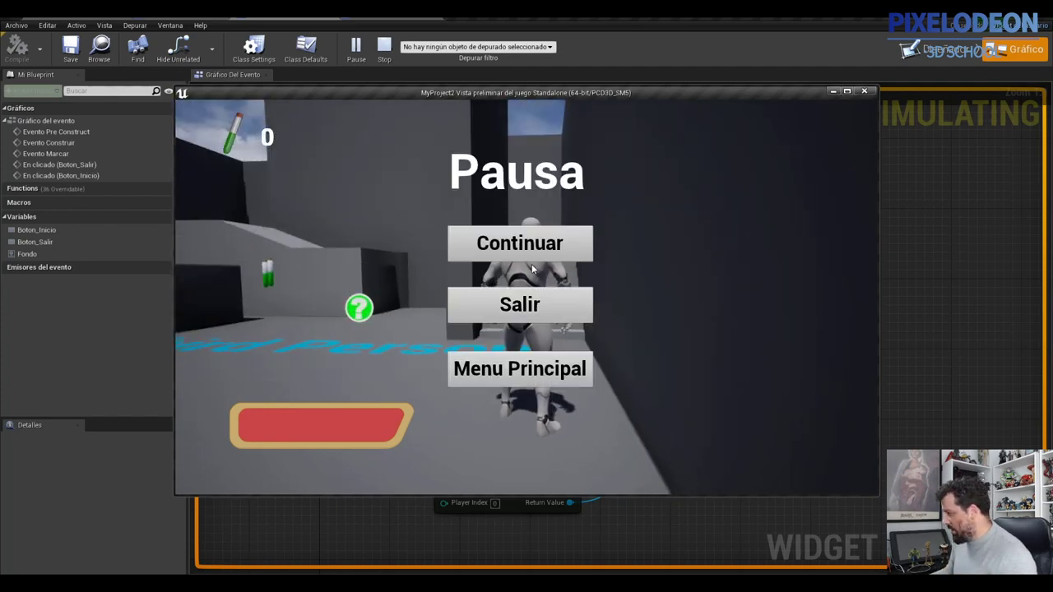
pyautogui.click(527, 252)
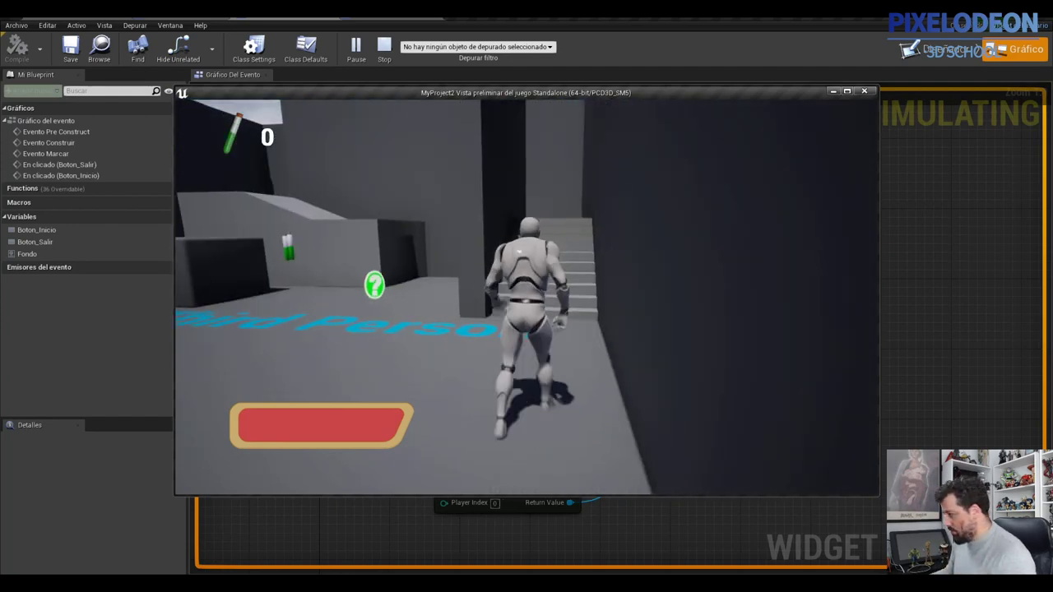
pyautogui.press('p')
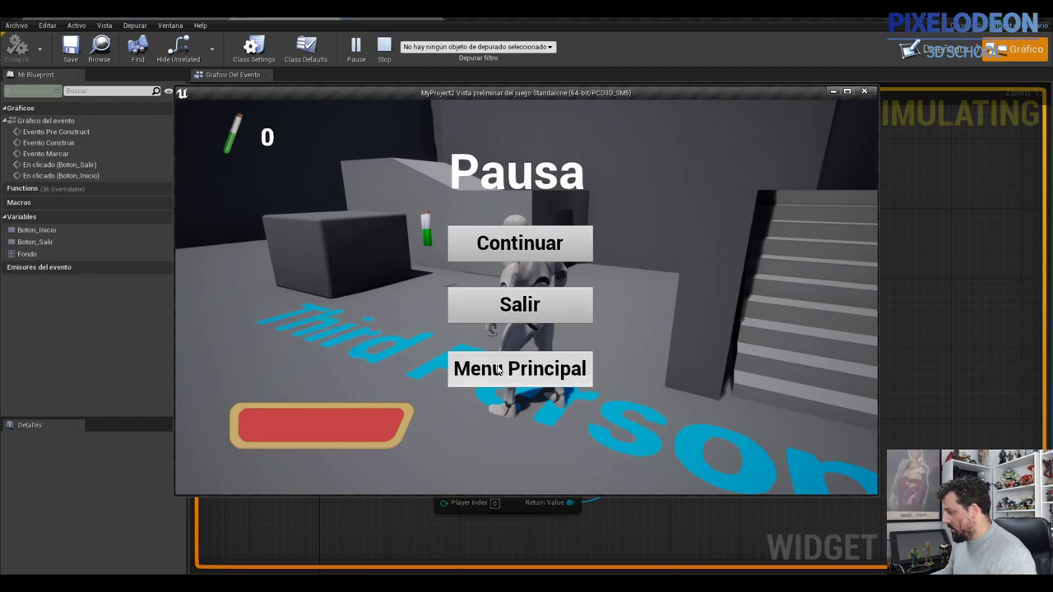
pyautogui.click(500, 368)
pyautogui.click(502, 240)
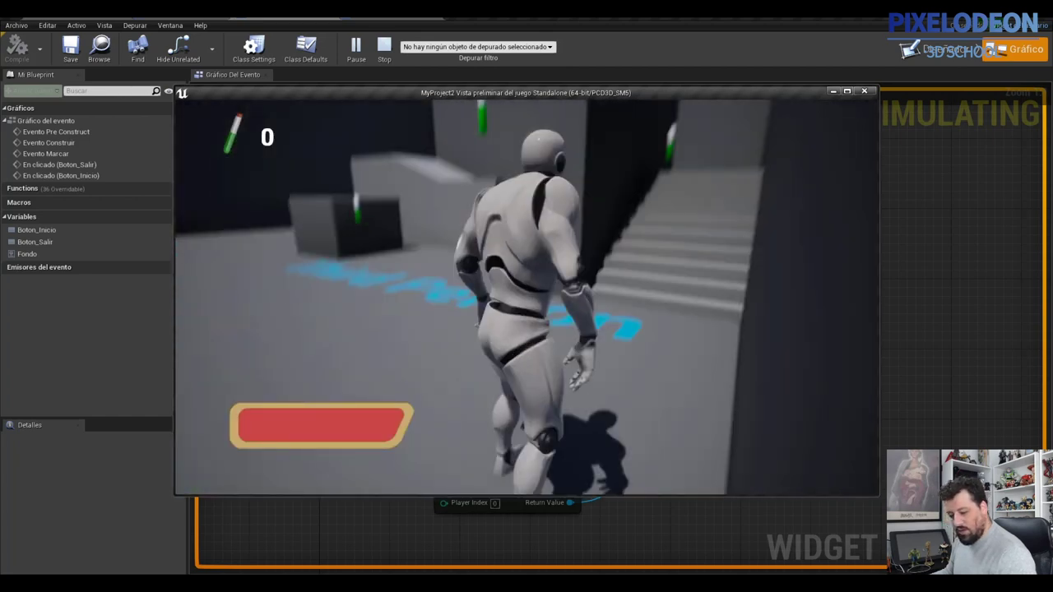
pyautogui.press('p')
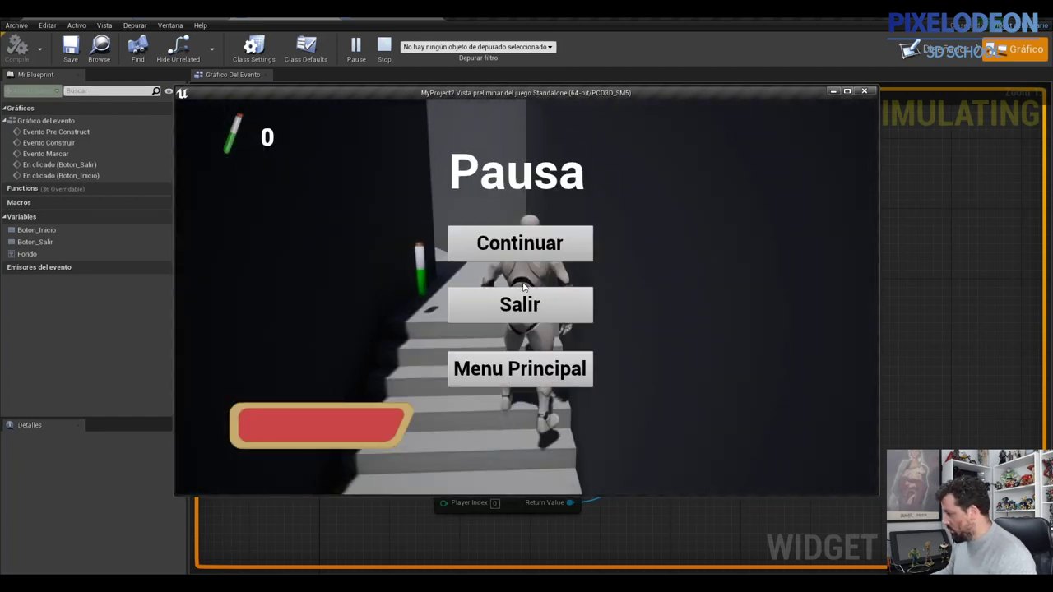
pyautogui.click(531, 306)
pyautogui.scroll(-2, 505, 306)
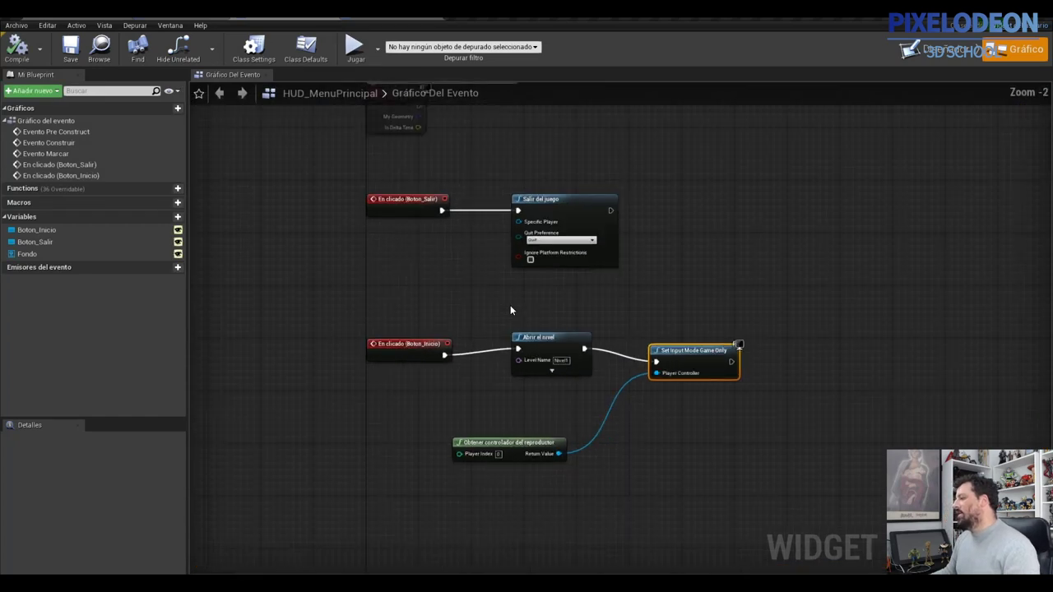
pyautogui.scroll(1, 510, 310)
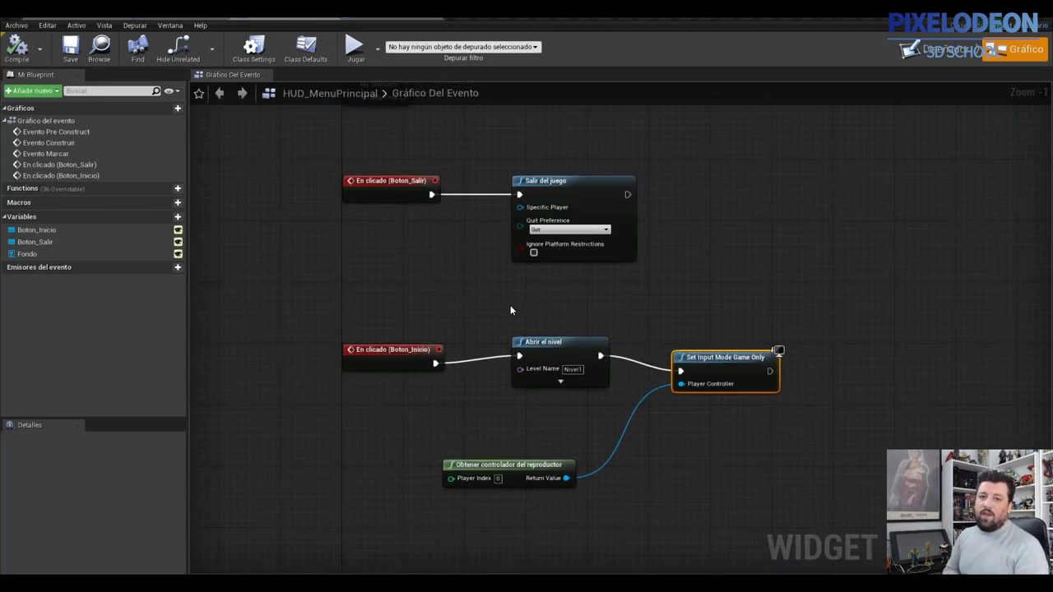